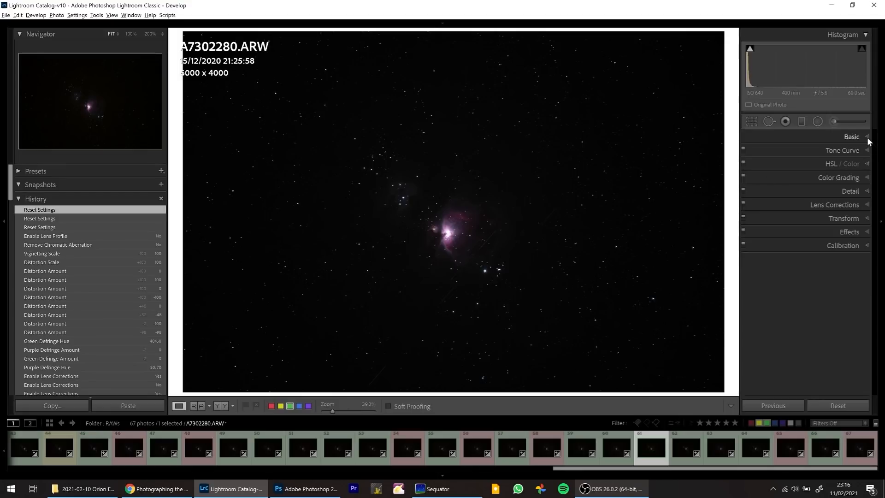
- Raise the photo's exposure to +2.44, vibrance to +65 and saturation to +66
{"action": "left_click", "coordinate": [868, 138]}
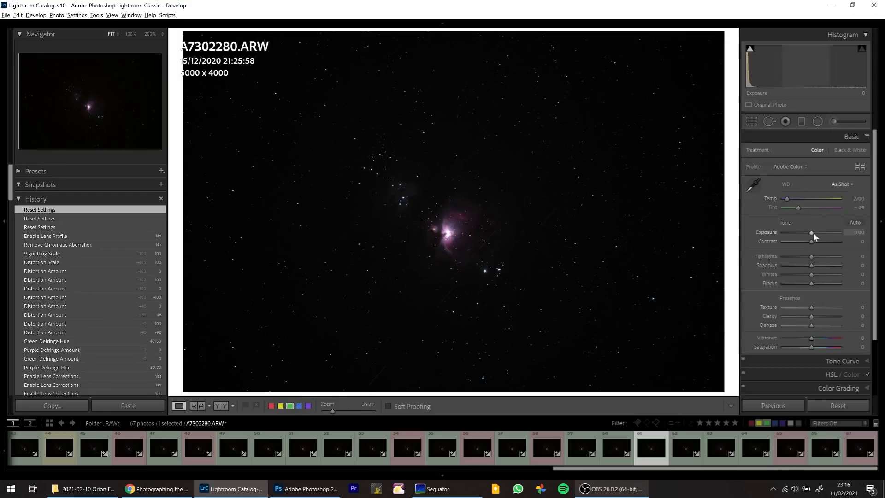
{"action": "left_click_drag", "start_coordinate": [811, 233], "coordinate": [826, 232]}
{"action": "left_click_drag", "start_coordinate": [813, 338], "coordinate": [831, 347]}
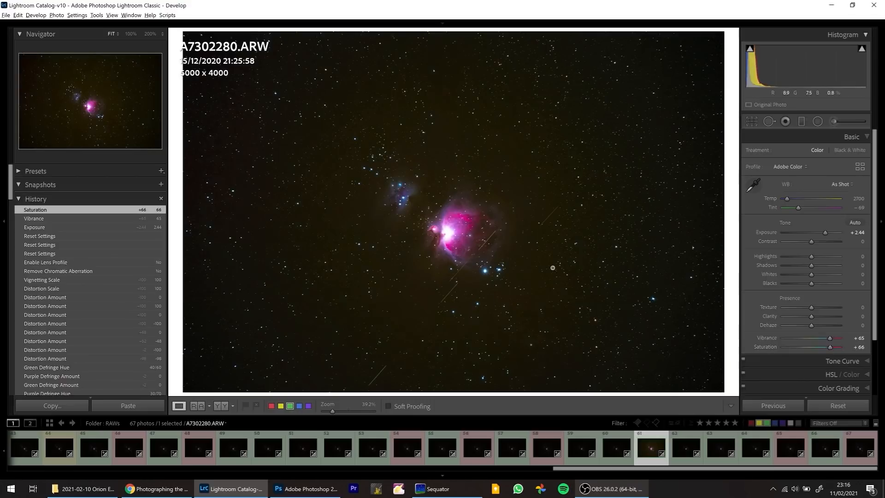
- Set the white balance by sampling the dark sky left of the nebula, and again below the nebula, as neutral
{"action": "left_click", "coordinate": [754, 184]}
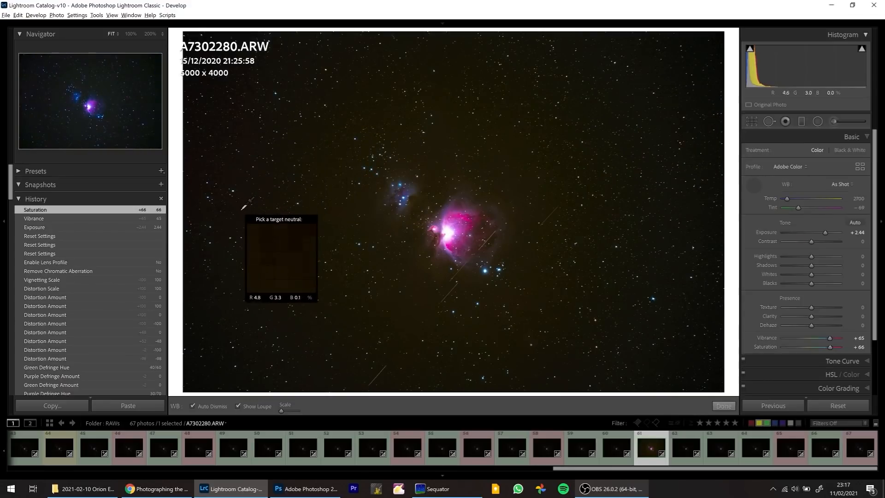
{"action": "left_click", "coordinate": [232, 287]}
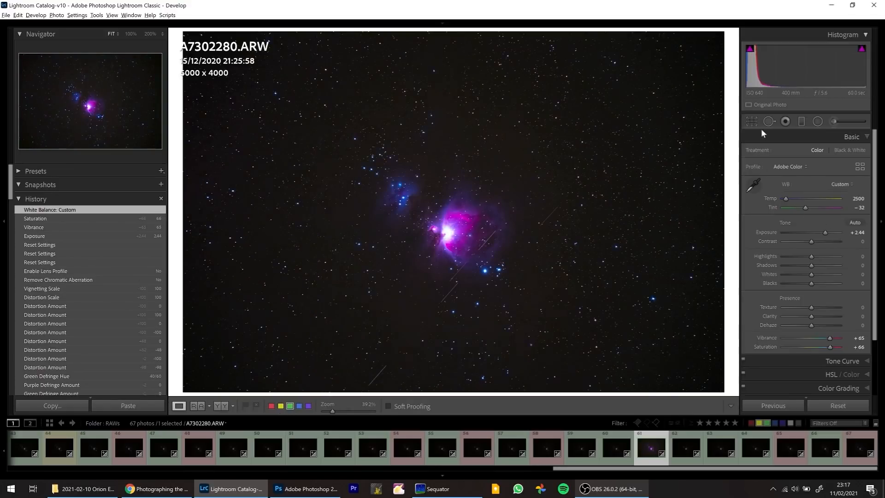
{"action": "left_click", "coordinate": [753, 186]}
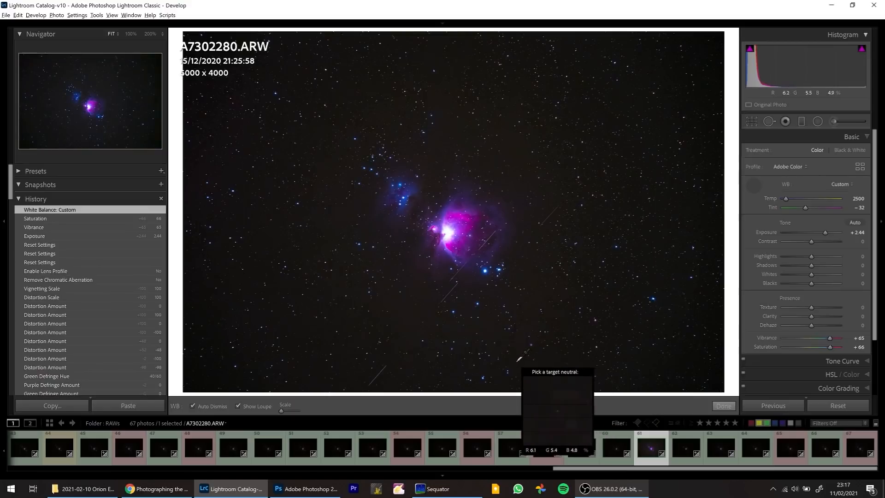
{"action": "left_click", "coordinate": [516, 365]}
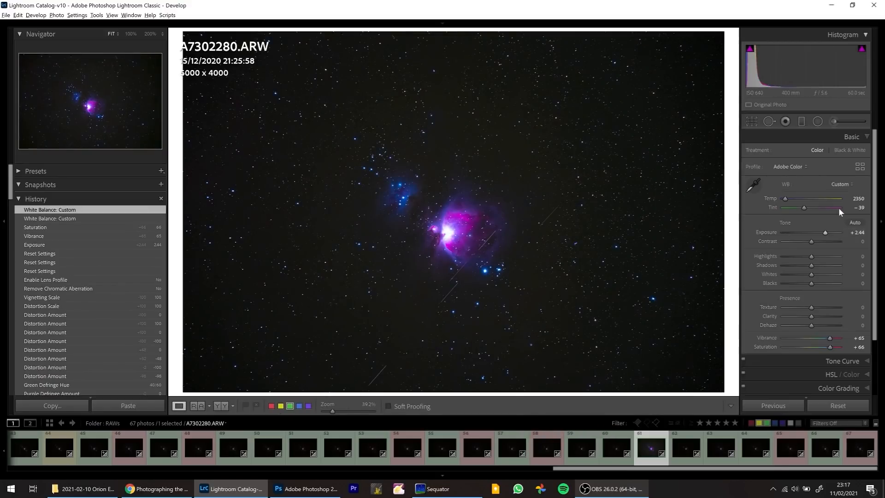
- Set the white balance tint to -53, leaving the temperature at 2350
{"action": "left_click", "coordinate": [860, 208]}
{"action": "type", "text": "-45"}
{"action": "key", "text": "Return"}
{"action": "left_click_drag", "start_coordinate": [860, 207], "coordinate": [859, 207]}
{"action": "left_click_drag", "start_coordinate": [858, 207], "coordinate": [856, 209]}
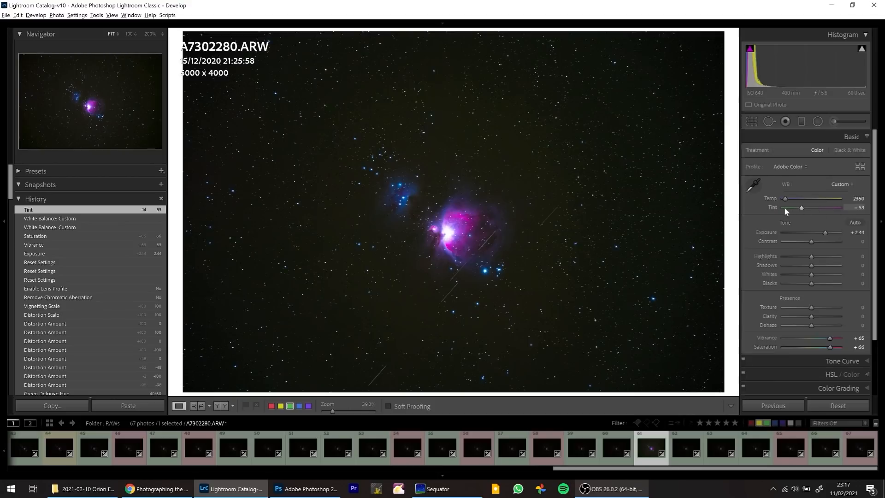
{"action": "left_click_drag", "start_coordinate": [858, 200], "coordinate": [860, 198]}
{"action": "left_click_drag", "start_coordinate": [860, 199], "coordinate": [861, 198]}
- Reset the vibrance, saturation and exposure to 0
{"action": "double_click", "coordinate": [770, 337]}
{"action": "double_click", "coordinate": [768, 345]}
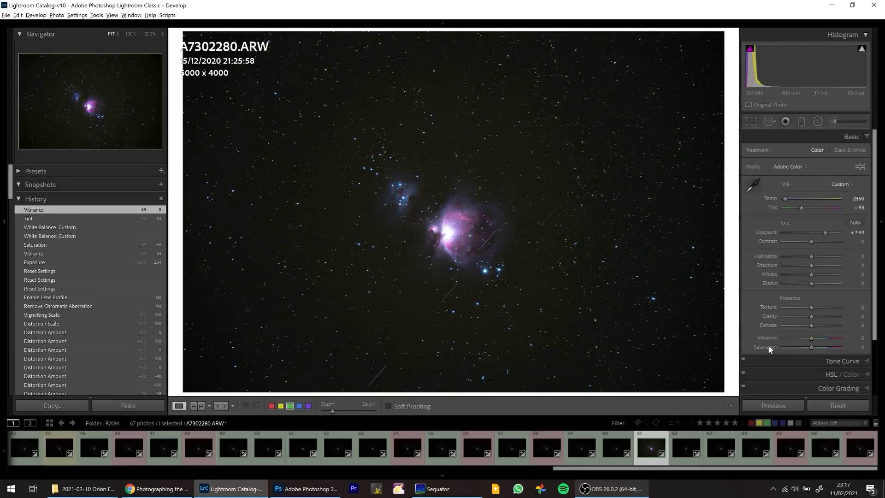
{"action": "double_click", "coordinate": [765, 231]}
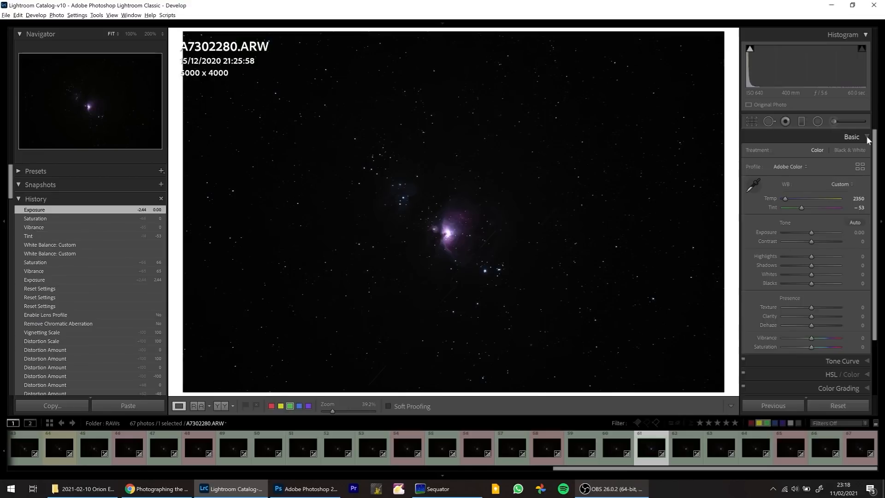
- Adjust the Tone Curve regions: shadows +65, darks +62 and highlights -35
{"action": "left_click", "coordinate": [867, 138]}
{"action": "left_click", "coordinate": [868, 151]}
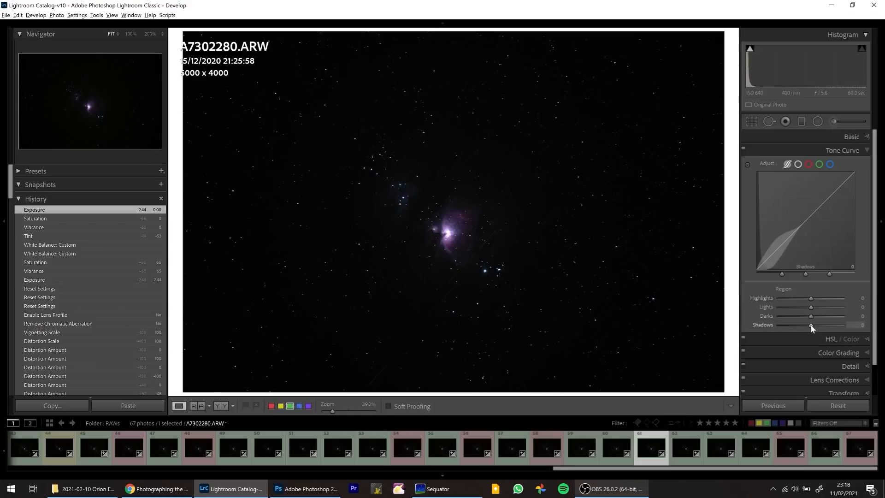
{"action": "left_click_drag", "start_coordinate": [811, 324], "coordinate": [831, 326]}
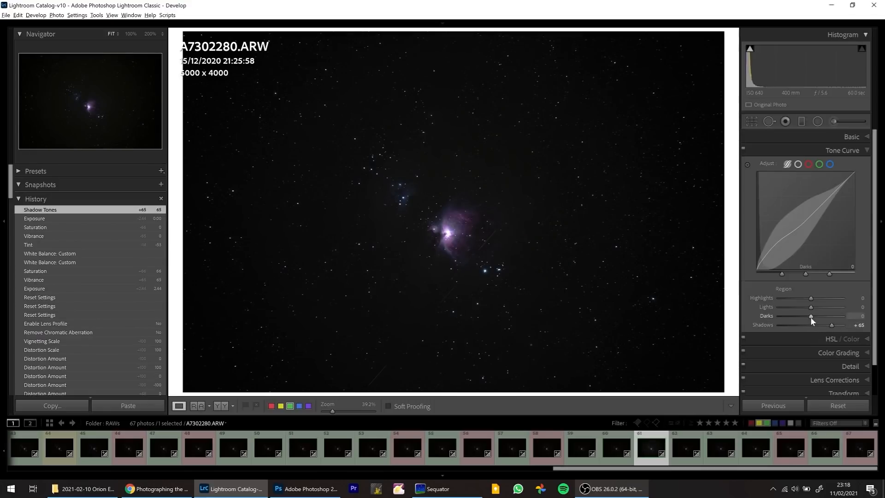
{"action": "left_click_drag", "start_coordinate": [811, 317], "coordinate": [831, 316]}
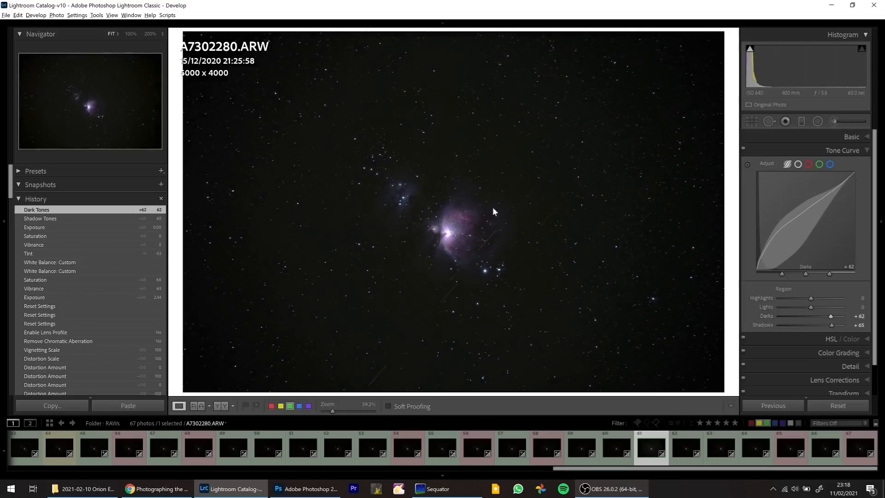
{"action": "left_click", "coordinate": [451, 235]}
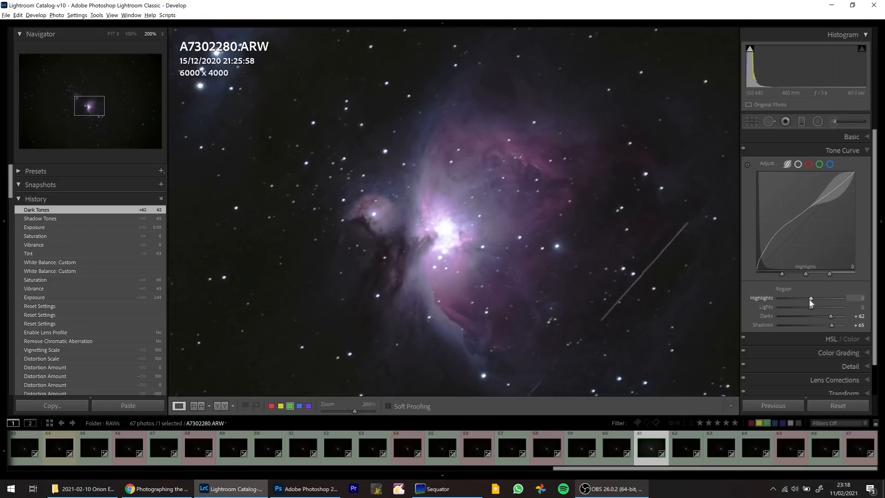
{"action": "left_click_drag", "start_coordinate": [807, 298], "coordinate": [798, 301]}
{"action": "left_click", "coordinate": [853, 150]}
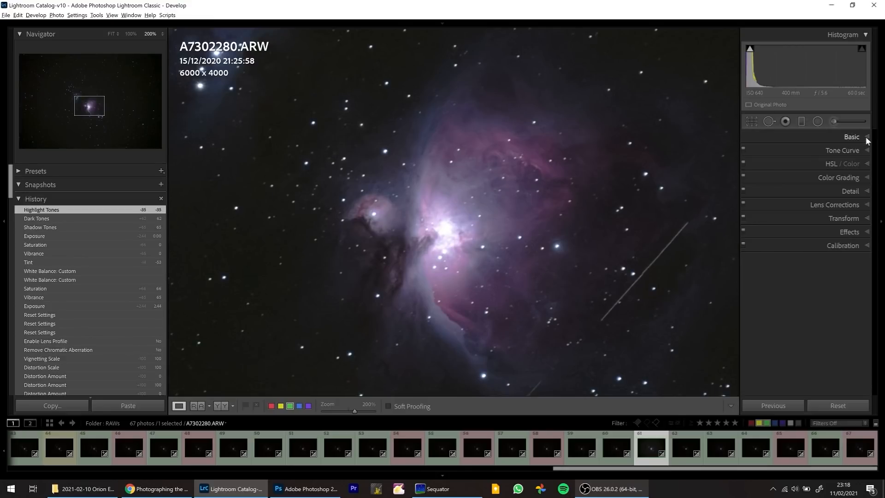
- Lower the basic tone highlights to -17 to recover the bright nebula core
{"action": "left_click", "coordinate": [866, 138]}
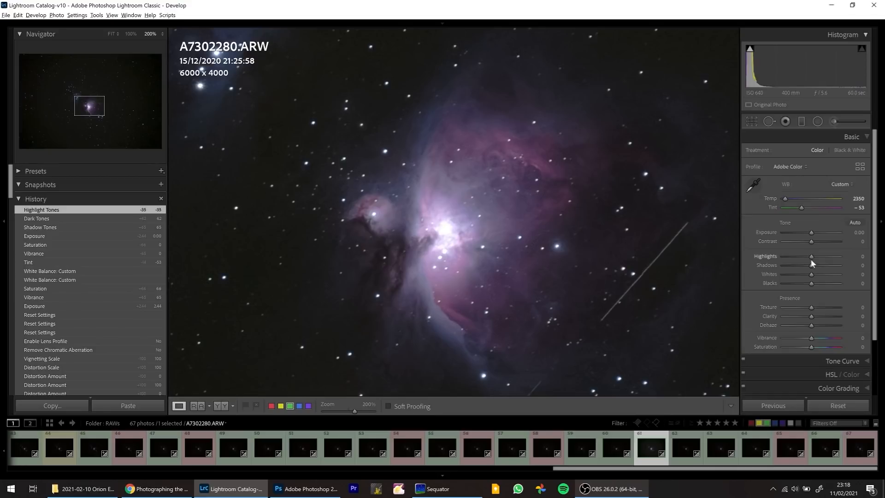
{"action": "left_click_drag", "start_coordinate": [811, 259], "coordinate": [805, 258]}
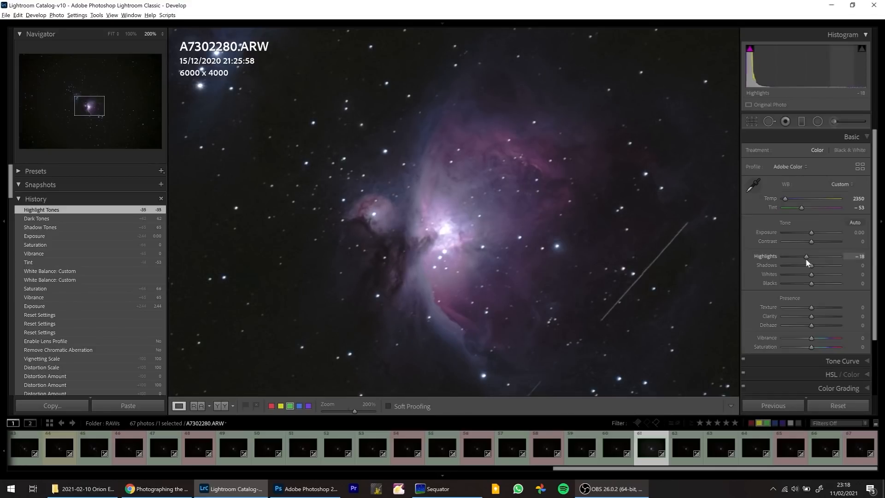
{"action": "key", "text": "z"}
{"action": "left_click", "coordinate": [851, 137]}
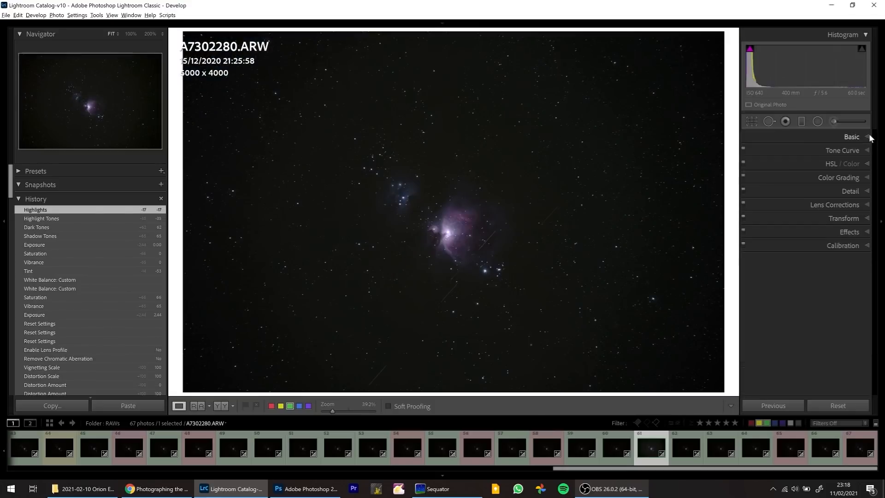
- Enable the lens profile corrections and chromatic aberration removal for the photo
{"action": "left_click", "coordinate": [867, 204]}
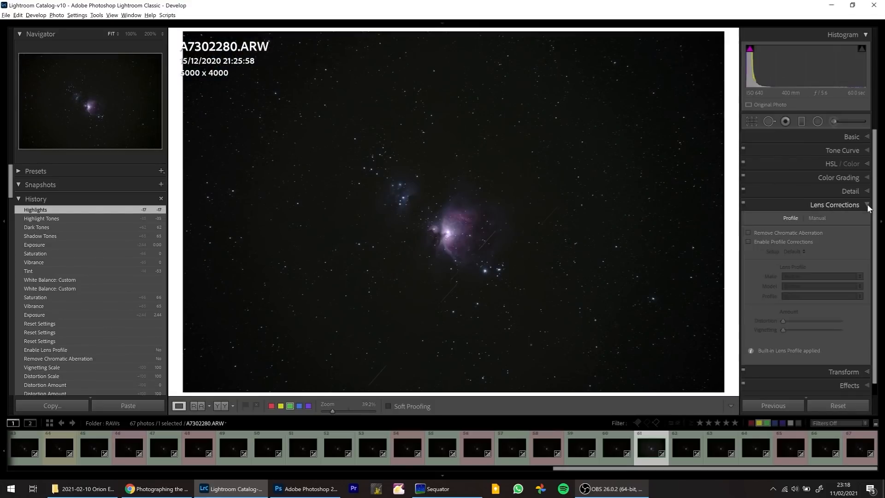
{"action": "left_click", "coordinate": [756, 240]}
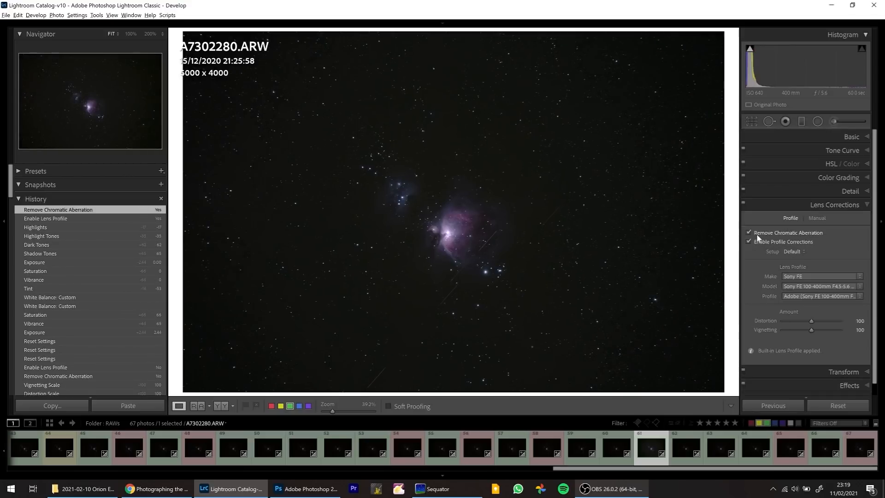
- Raise the exposure to +2.97, and set the lens profile's vignetting amount to 200 and distortion amount to 0
{"action": "left_click", "coordinate": [852, 137]}
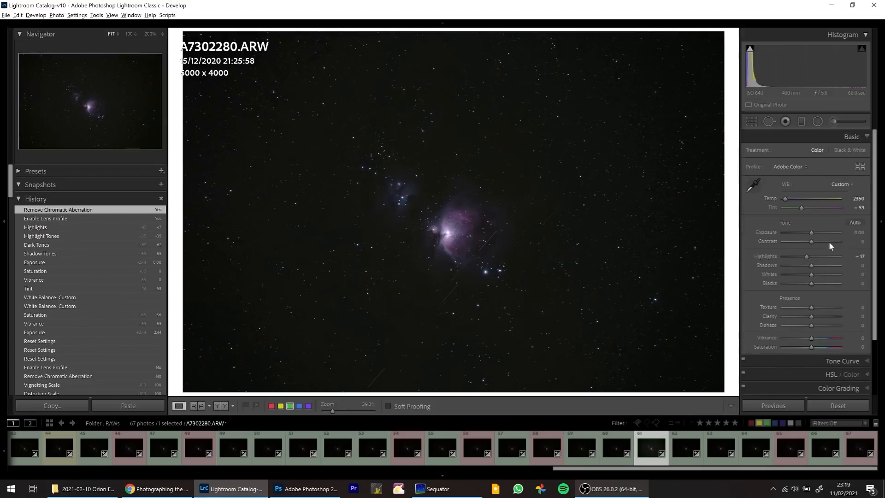
{"action": "left_click_drag", "start_coordinate": [811, 233], "coordinate": [829, 233]}
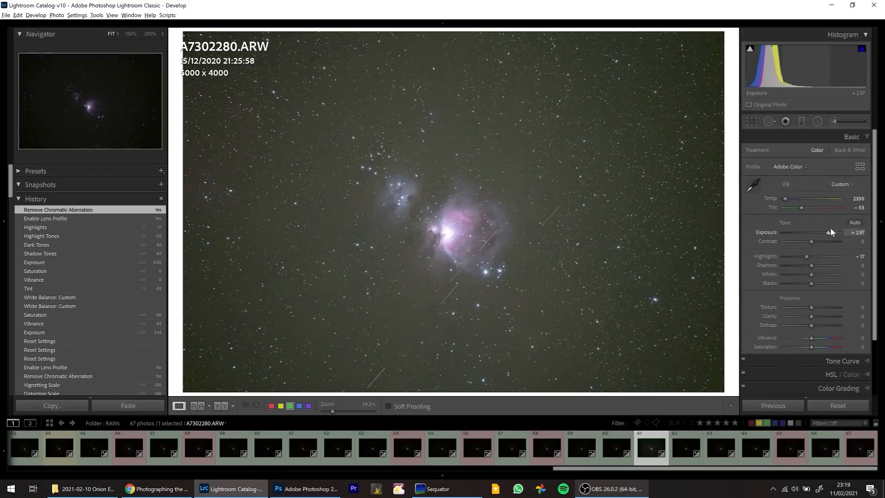
{"action": "left_click", "coordinate": [804, 137]}
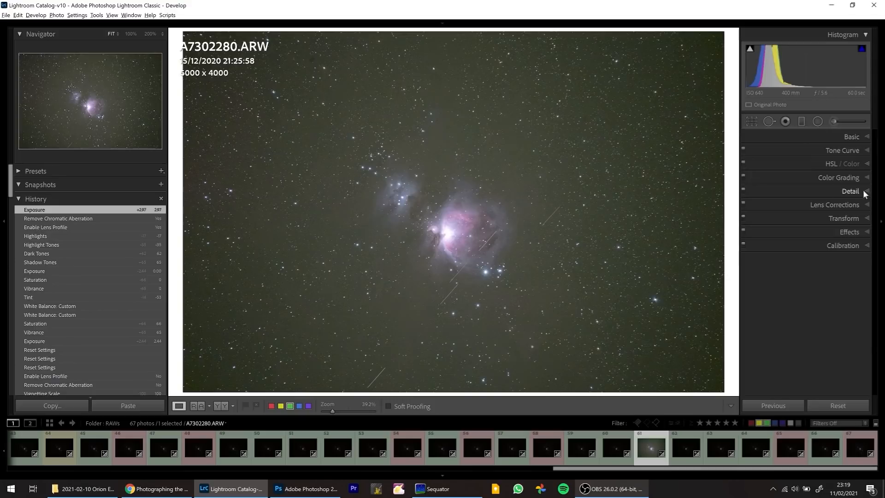
{"action": "left_click", "coordinate": [862, 205]}
{"action": "left_click_drag", "start_coordinate": [809, 330], "coordinate": [847, 330]}
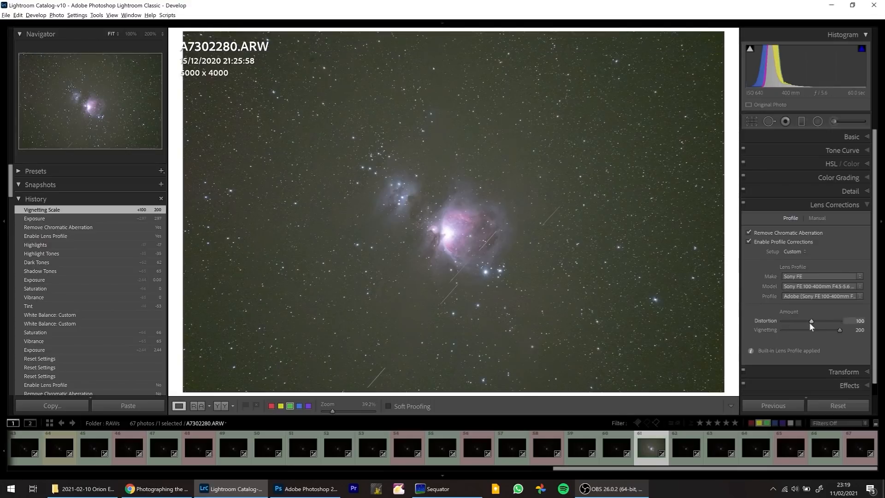
{"action": "left_click_drag", "start_coordinate": [795, 322], "coordinate": [777, 322]}
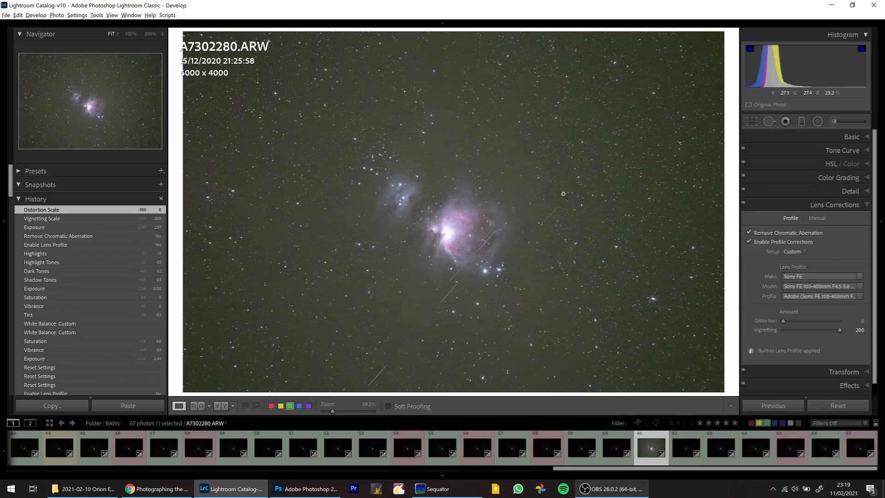
- Set the white balance tint to -45 and reset the exposure to 0
{"action": "left_click", "coordinate": [865, 138]}
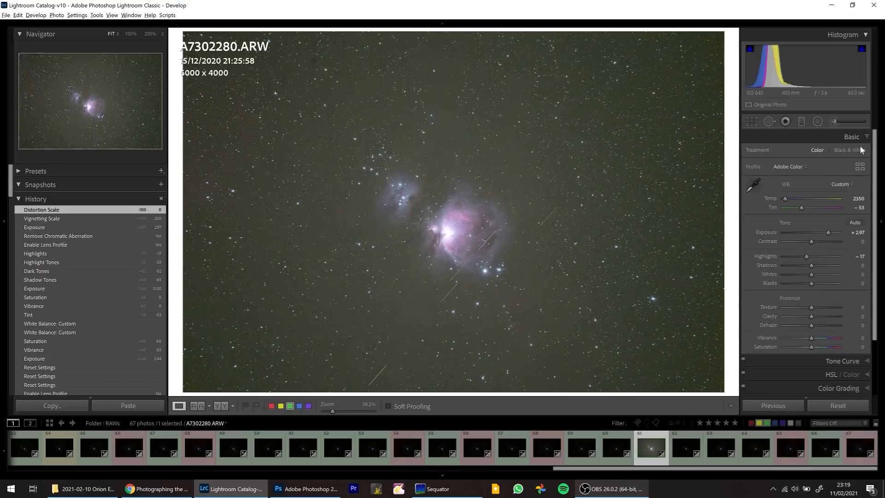
{"action": "left_click_drag", "start_coordinate": [858, 207], "coordinate": [862, 207]}
{"action": "left_click_drag", "start_coordinate": [802, 207], "coordinate": [803, 207]}
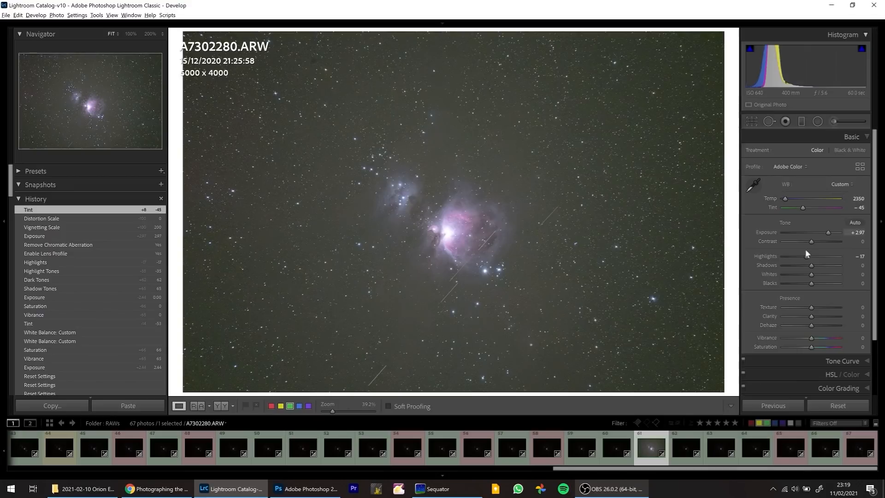
{"action": "double_click", "coordinate": [762, 232]}
{"action": "left_click", "coordinate": [852, 137]}
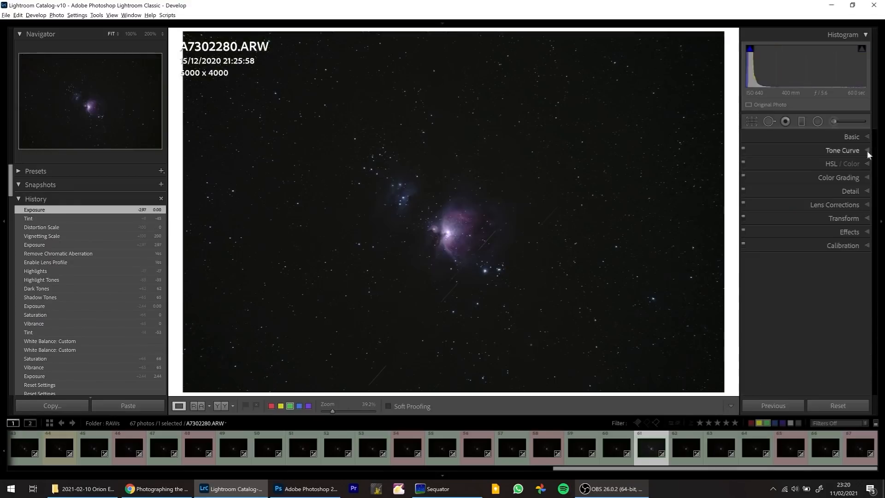
- Set the sharpening amount to 0
{"action": "left_click", "coordinate": [867, 192]}
{"action": "scroll", "coordinate": [860, 236], "scroll_direction": "down", "scroll_amount": 2}
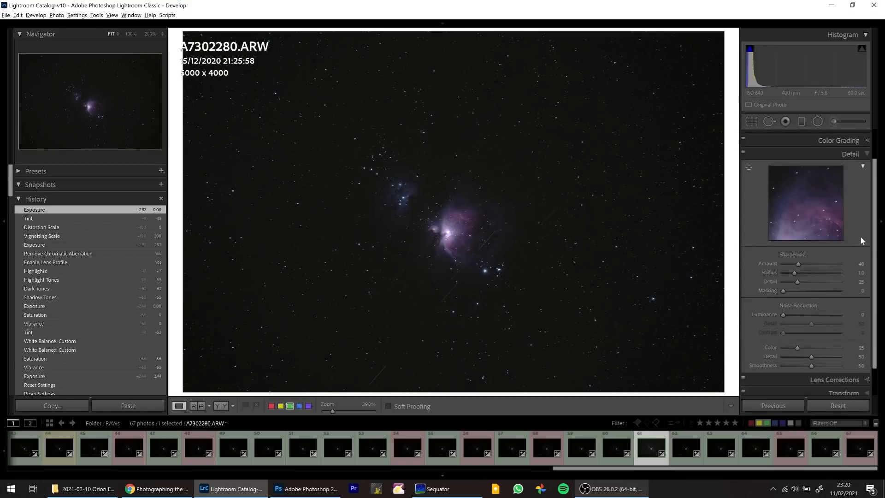
{"action": "scroll", "coordinate": [860, 240], "scroll_direction": "down", "scroll_amount": 1}
{"action": "left_click_drag", "start_coordinate": [799, 244], "coordinate": [776, 246]}
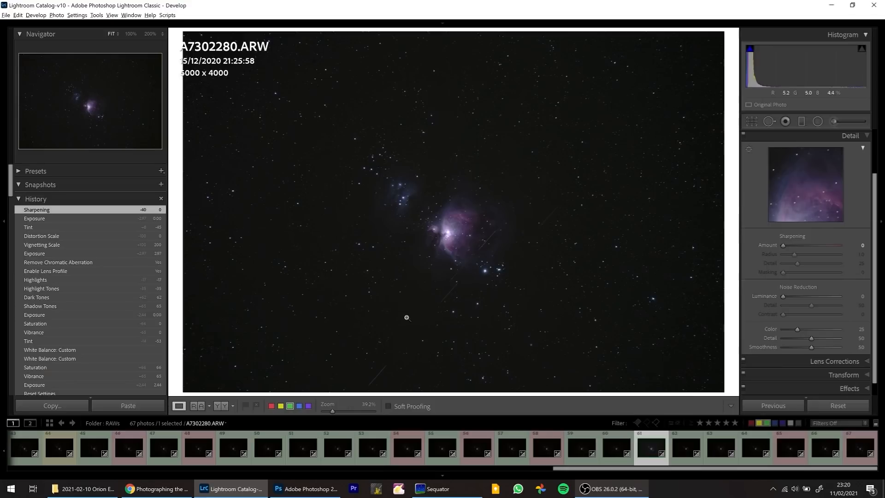
{"action": "left_click", "coordinate": [866, 136]}
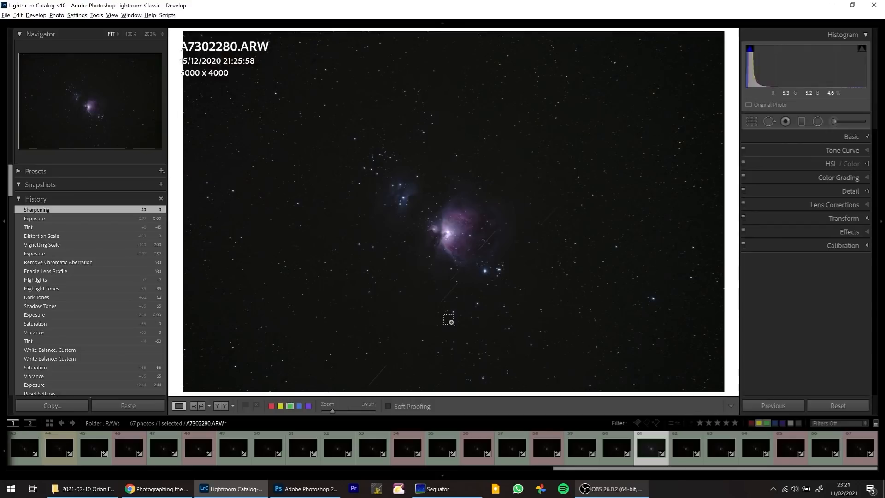
- Synchronize all develop settings of A7302280.ARW to every photo in the folder and show the library grid
{"action": "key", "text": "ctrl+a"}
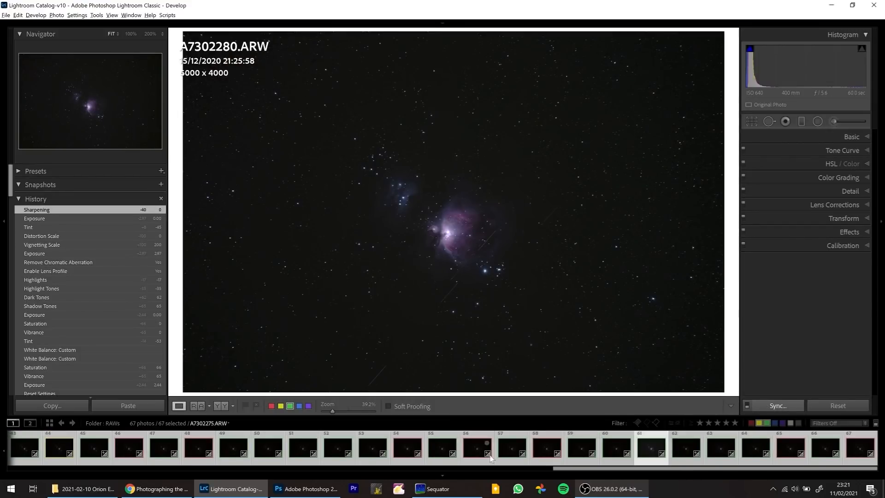
{"action": "left_click", "coordinate": [777, 406]}
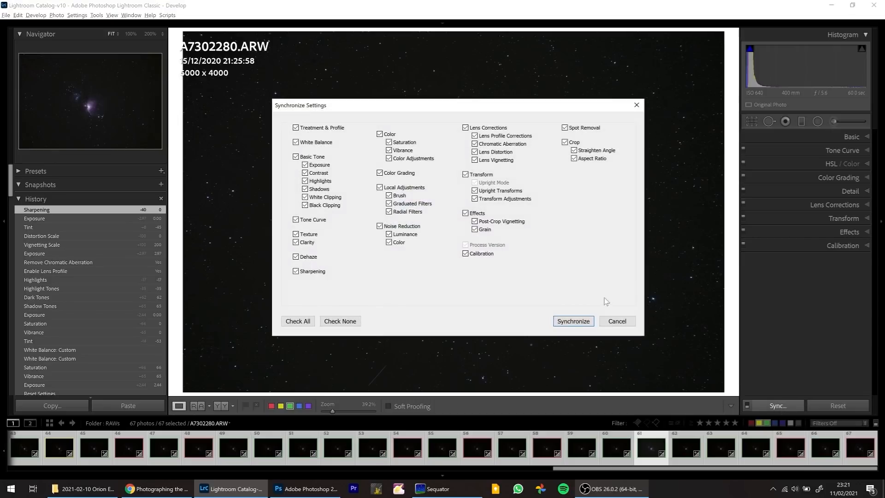
{"action": "left_click", "coordinate": [308, 322]}
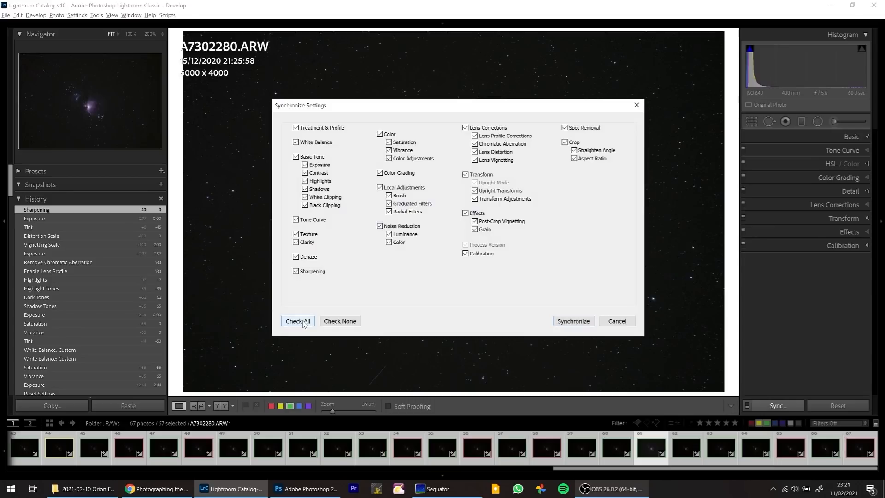
{"action": "left_click", "coordinate": [563, 322]}
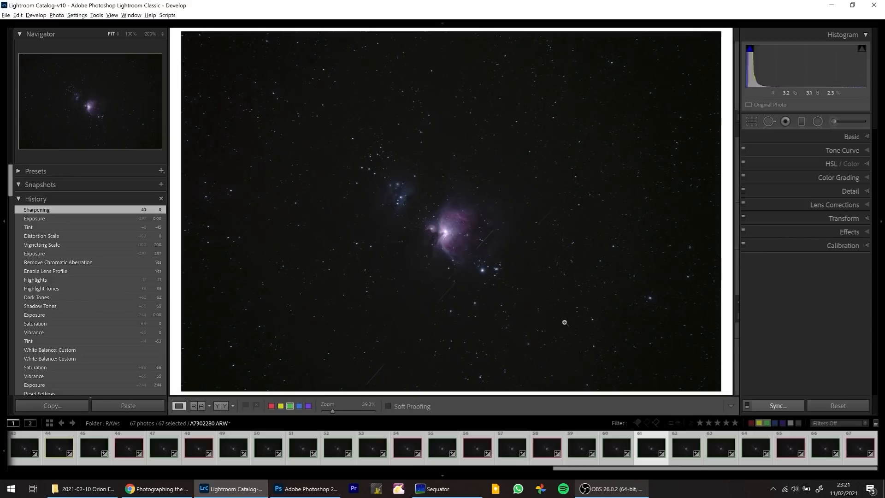
{"action": "key", "text": "g"}
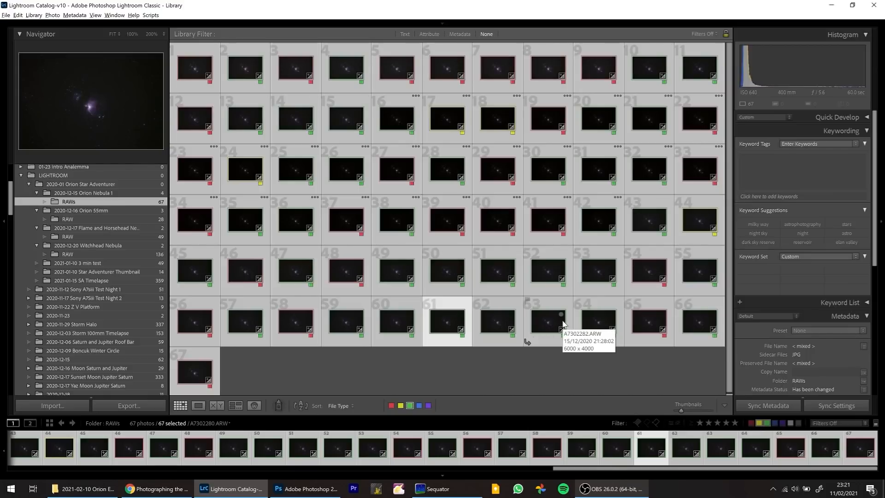
- Begin exporting all selected photos to the Desktop, placing them in a subfolder named Orion-TIFF
{"action": "left_click", "coordinate": [6, 15]}
{"action": "left_click", "coordinate": [34, 119]}
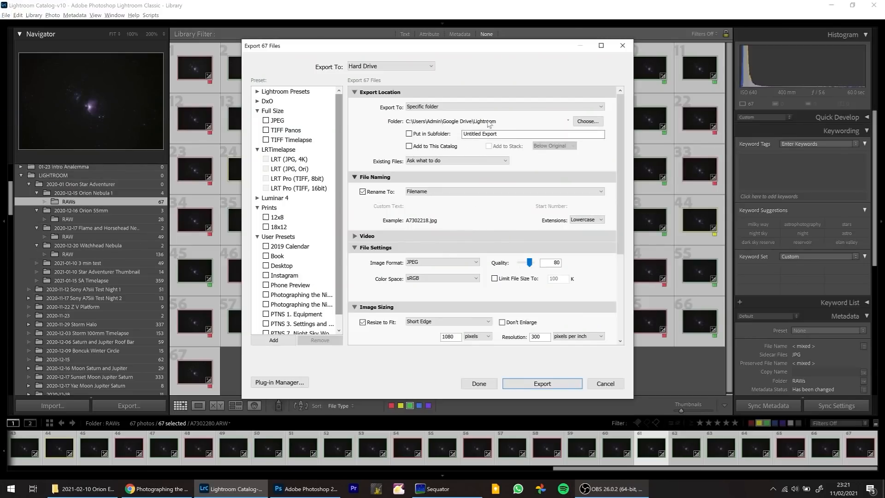
{"action": "left_click", "coordinate": [588, 121]}
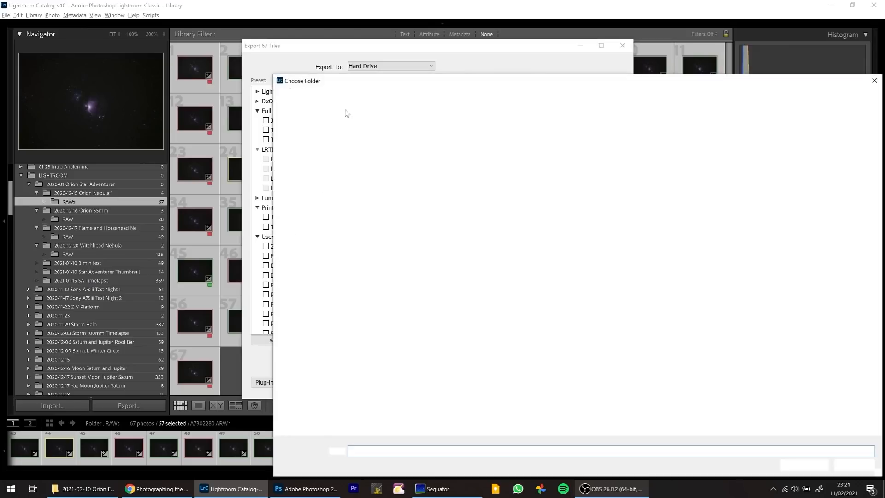
{"action": "left_click", "coordinate": [319, 144]}
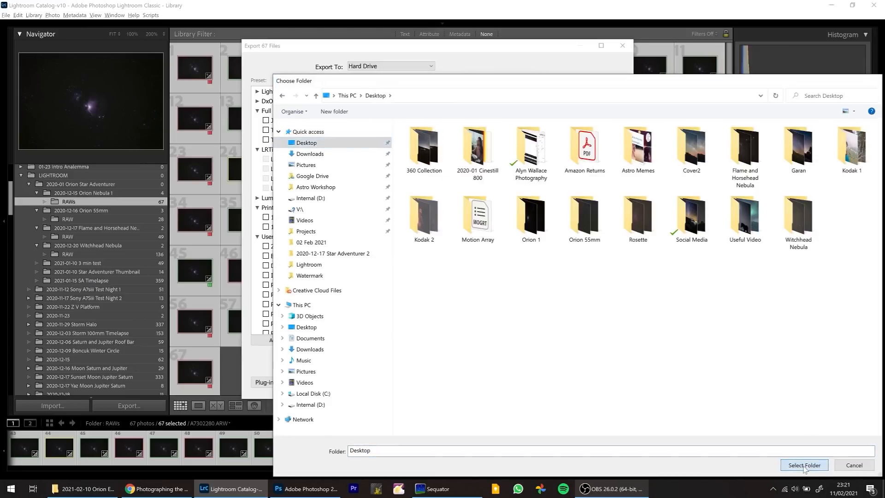
{"action": "left_click", "coordinate": [804, 464]}
{"action": "left_click", "coordinate": [436, 134]}
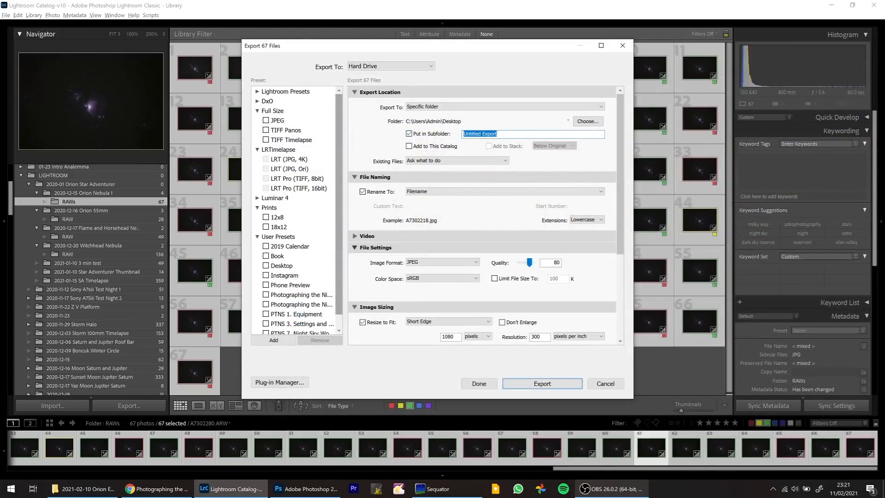
{"action": "type", "text": "Ori"}
- Set the export format to TIFF, turn off resizing and output sharpening, and run the export
{"action": "left_click", "coordinate": [452, 264]}
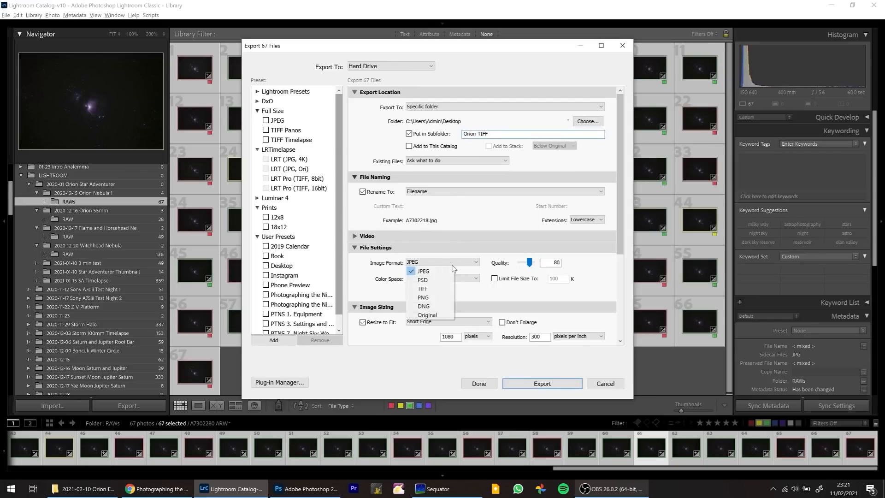
{"action": "left_click", "coordinate": [439, 289]}
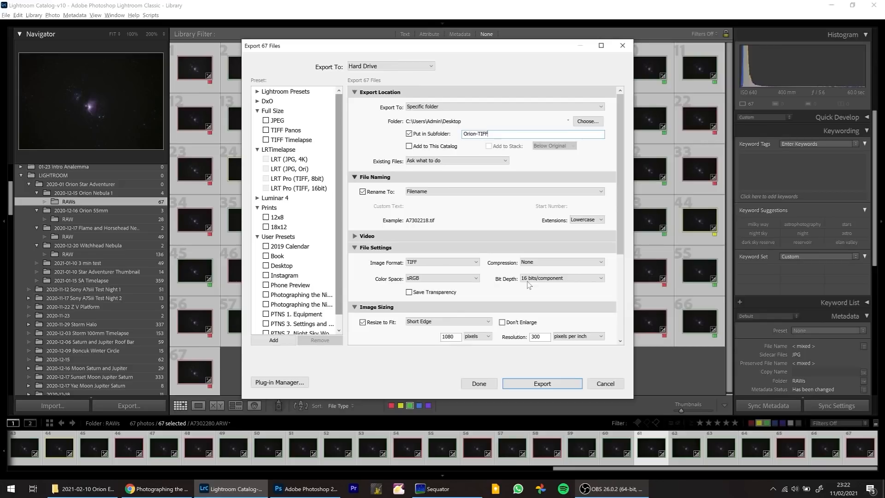
{"action": "left_click", "coordinate": [363, 322]}
{"action": "left_click_drag", "start_coordinate": [616, 242], "coordinate": [622, 299]}
{"action": "left_click", "coordinate": [362, 263]}
{"action": "left_click_drag", "start_coordinate": [623, 257], "coordinate": [623, 277]}
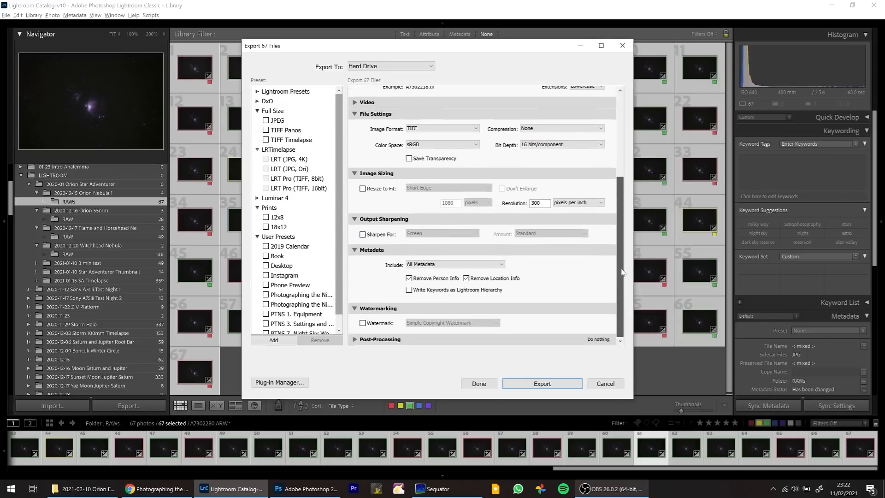
{"action": "left_click", "coordinate": [543, 385]}
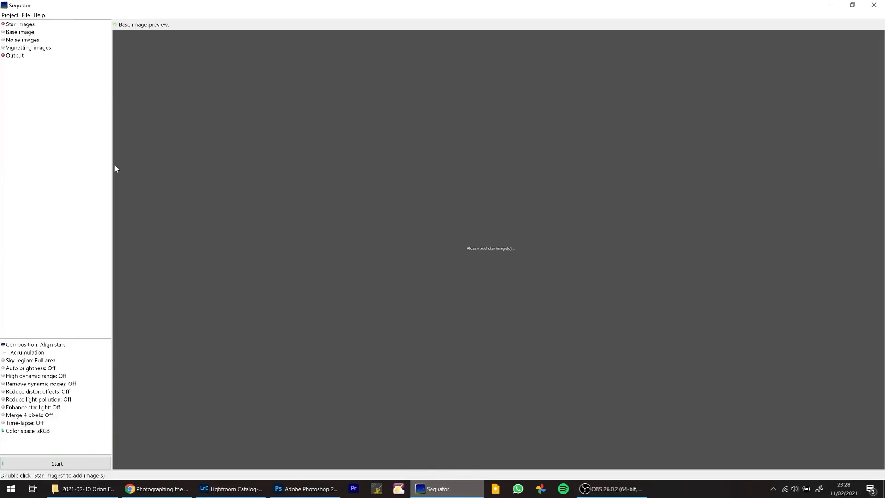
- In Sequator, load all the TIFF files from the Desktop's Orion-TIFF folder as star images
{"action": "double_click", "coordinate": [26, 25]}
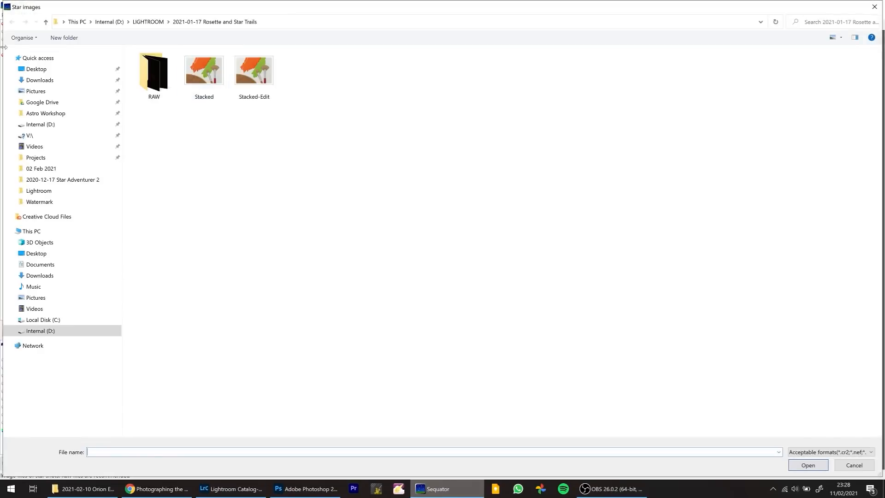
{"action": "left_click", "coordinate": [36, 69]}
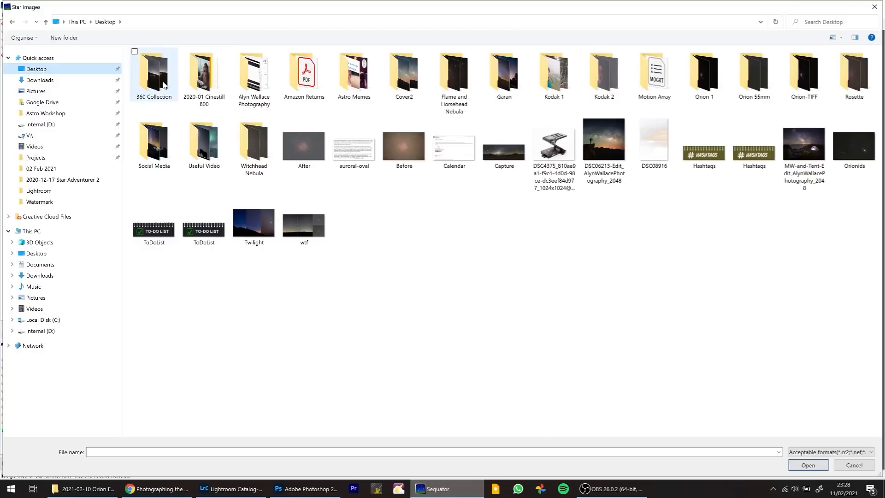
{"action": "left_click", "coordinate": [800, 87]}
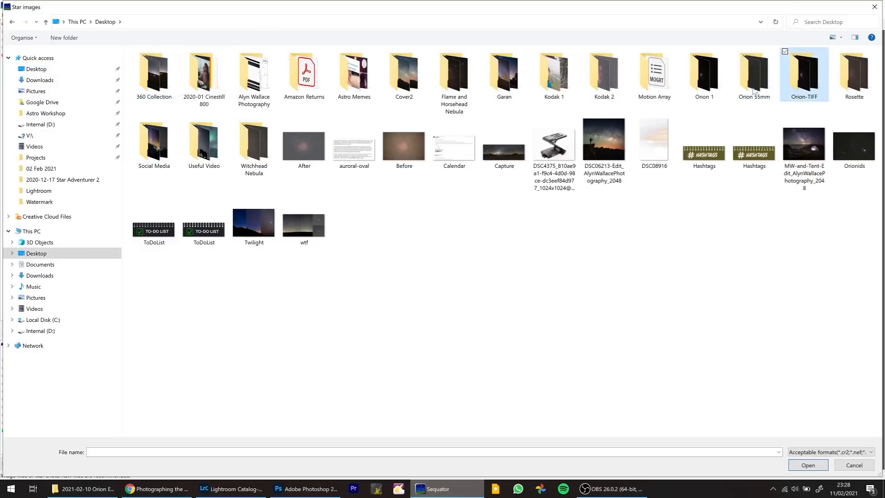
{"action": "double_click", "coordinate": [805, 76]}
{"action": "left_click", "coordinate": [198, 71]}
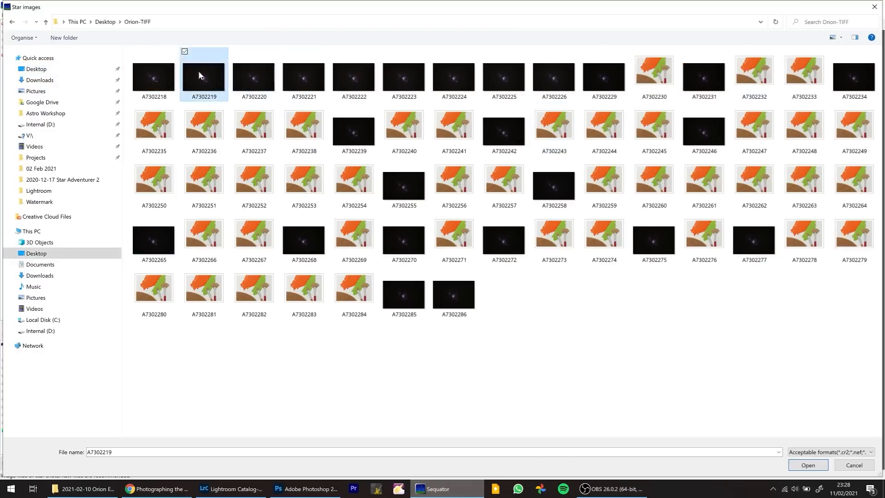
{"action": "key", "text": "ctrl+a"}
{"action": "left_click", "coordinate": [808, 464]}
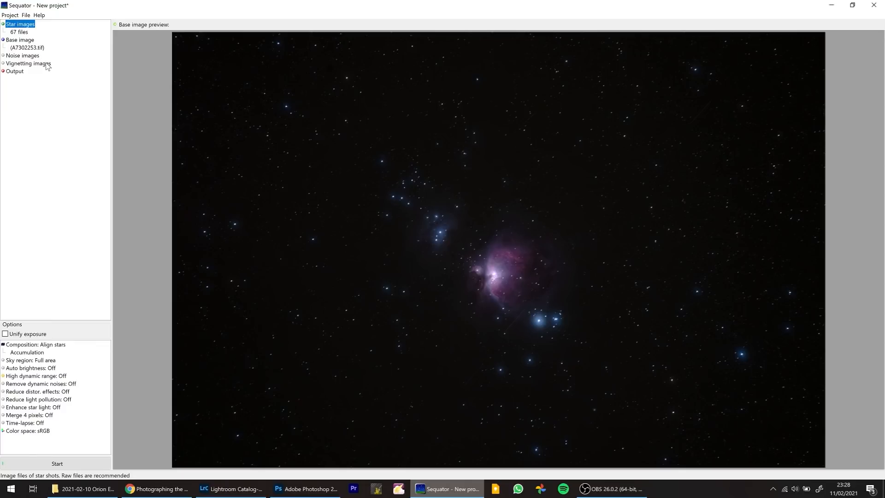
- Set the star-aligned composition to select best pixels at the strictest level and review the remaining stacking options
{"action": "left_click", "coordinate": [49, 347]}
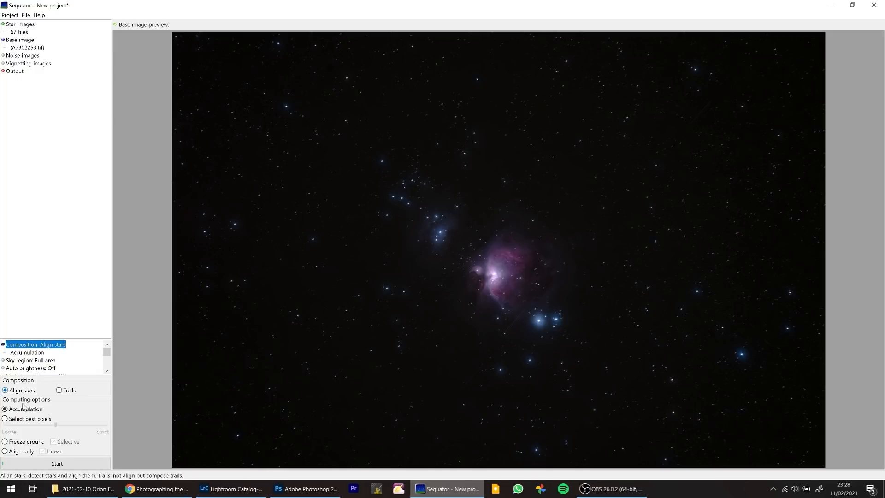
{"action": "left_click", "coordinate": [5, 419]}
{"action": "mouse_move", "coordinate": [56, 426]}
{"action": "left_click_drag", "start_coordinate": [56, 426], "coordinate": [105, 427]}
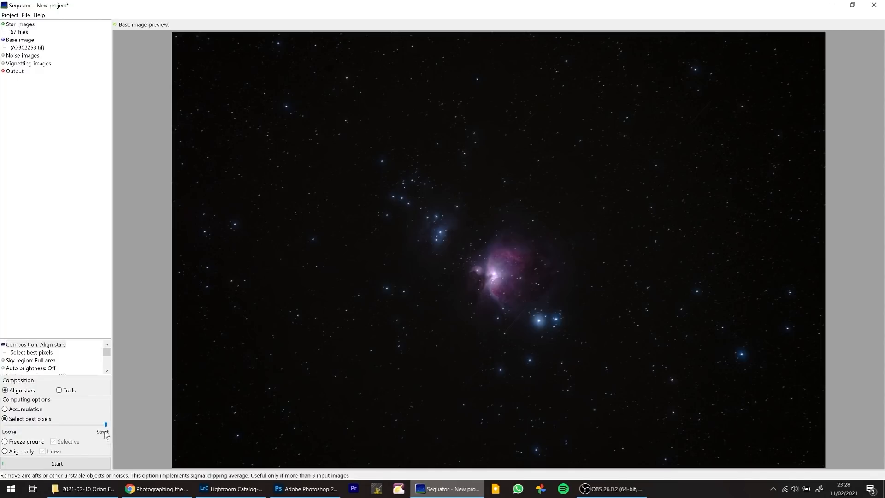
{"action": "mouse_move", "coordinate": [106, 427]}
{"action": "mouse_move", "coordinate": [49, 323]}
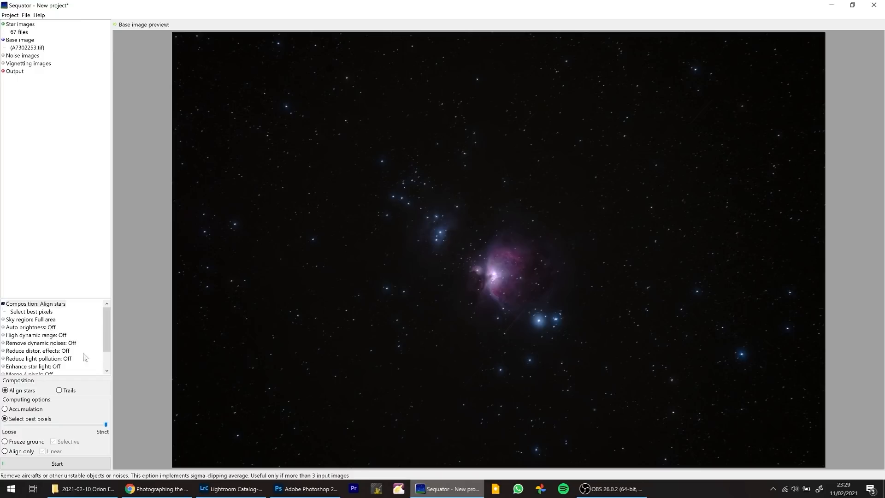
{"action": "left_click_drag", "start_coordinate": [106, 333], "coordinate": [107, 354]}
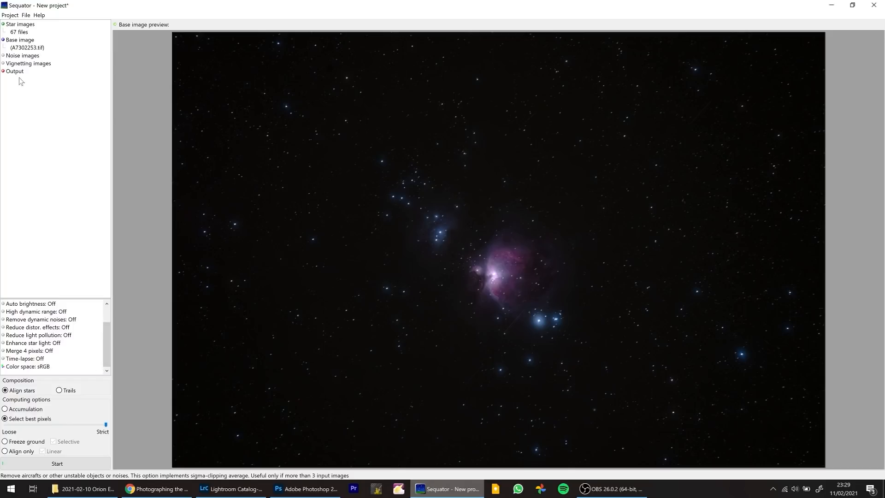
- Switch to Lightroom, show the 2020-12-15 Orion Nebula 1 folder in the file explorer, and copy its path
{"action": "left_click", "coordinate": [230, 488]}
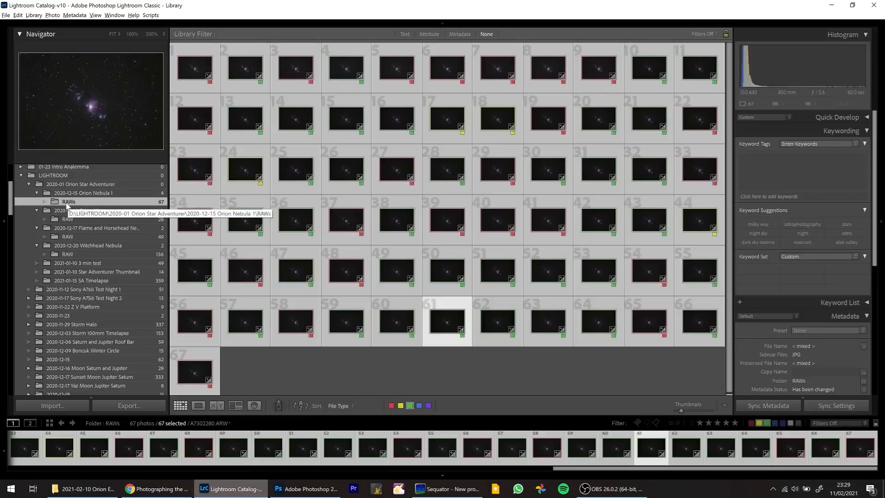
{"action": "left_click", "coordinate": [94, 194]}
{"action": "right_click", "coordinate": [97, 195]}
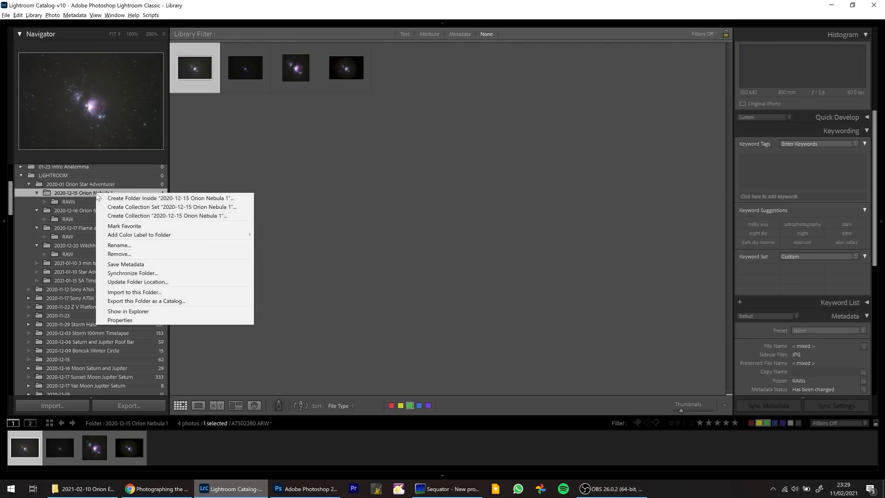
{"action": "left_click", "coordinate": [149, 312]}
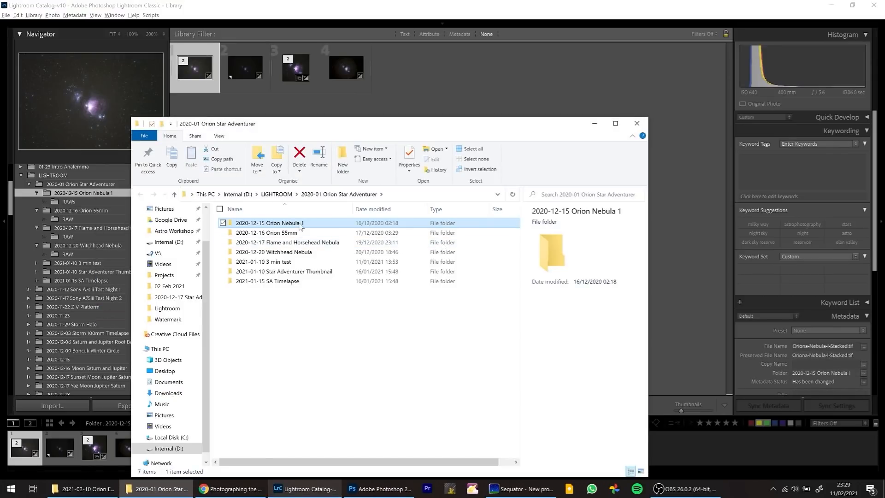
{"action": "double_click", "coordinate": [300, 225]}
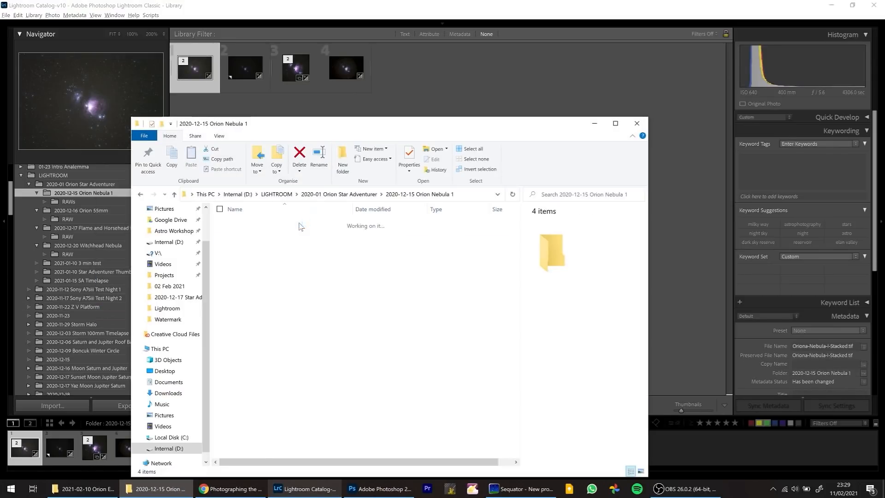
{"action": "left_click", "coordinate": [476, 197]}
{"action": "key", "text": "ctrl+c"}
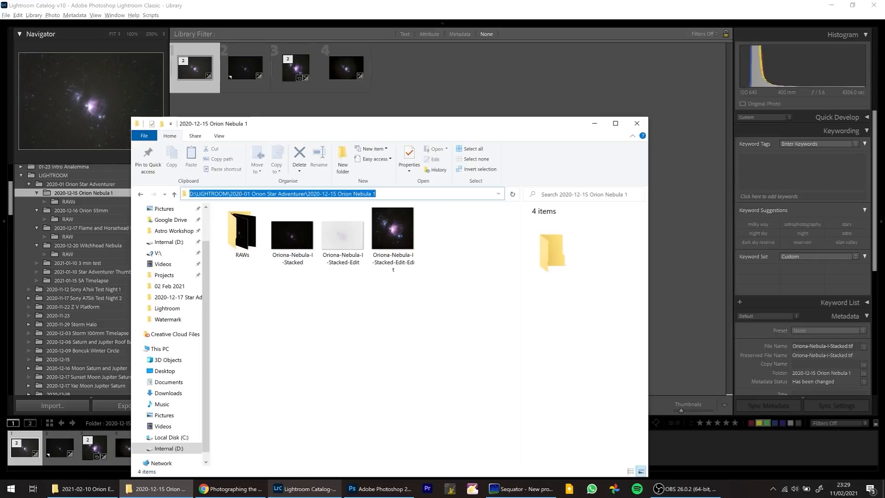
{"action": "key", "text": "alt+F4"}
- In Sequator, set the output to Orion-Tutorial as TIFF in the copied 2020-12-15 Orion Nebula 1 path and run the stacking
{"action": "left_click", "coordinate": [453, 486]}
{"action": "left_click", "coordinate": [19, 73]}
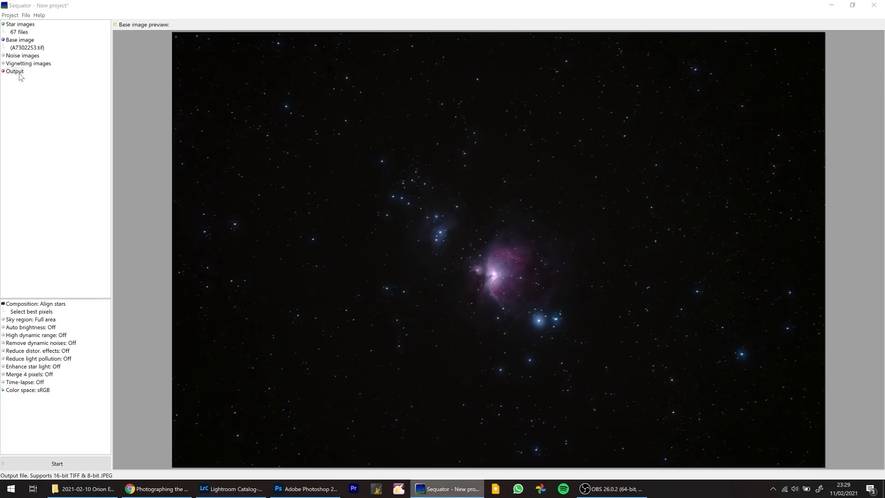
{"action": "left_click", "coordinate": [231, 24]}
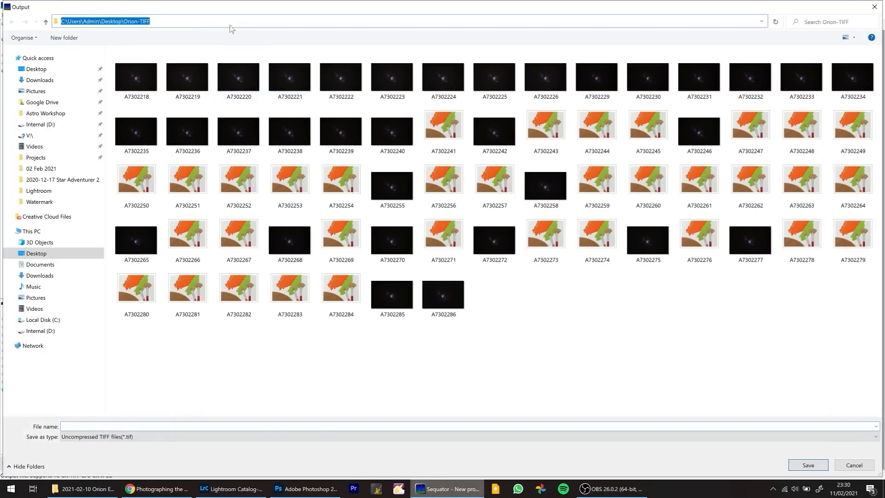
{"action": "key", "text": "ctrl+v"}
{"action": "key", "text": "Return"}
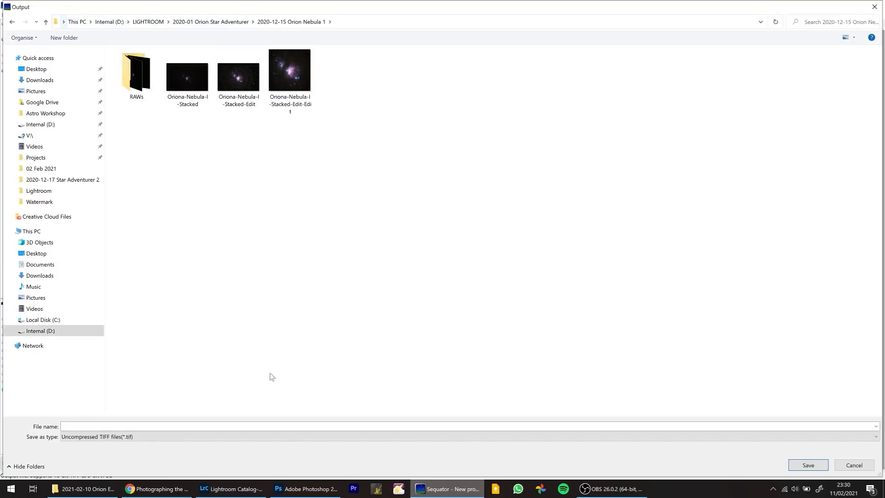
{"action": "type", "text": "Orion-Tutorial"}
{"action": "key", "text": "Return"}
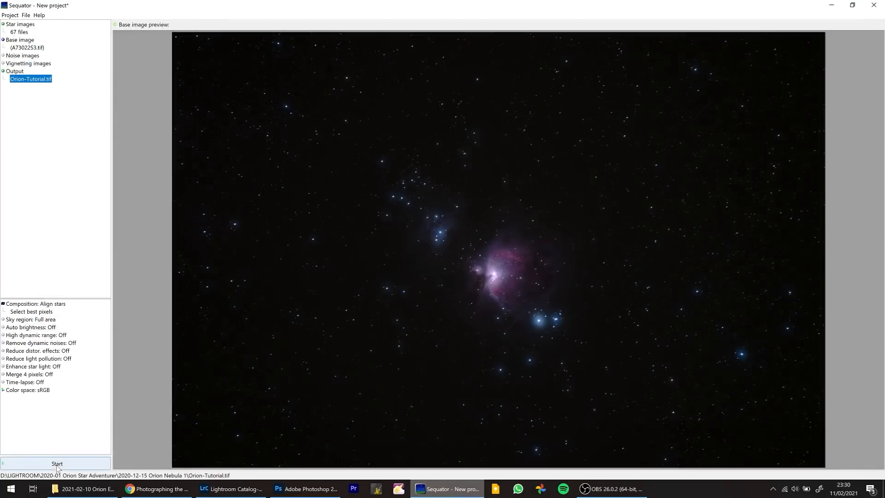
{"action": "left_click", "coordinate": [57, 466]}
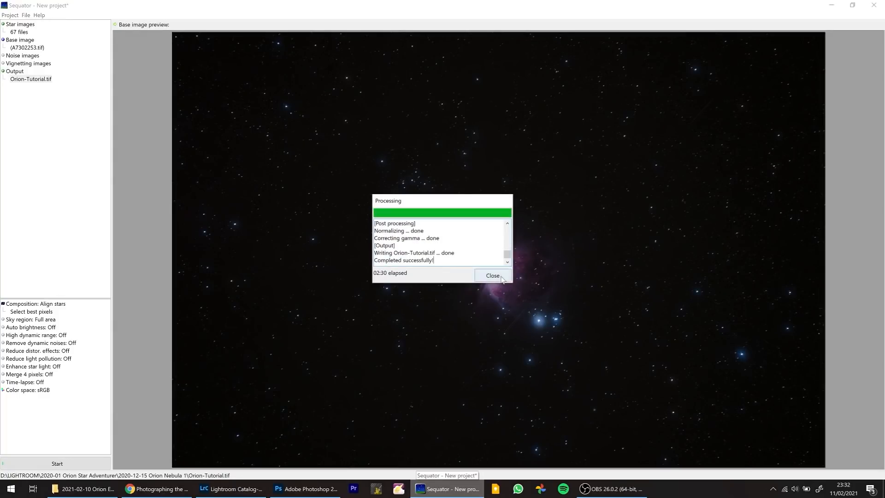
{"action": "left_click", "coordinate": [492, 275]}
- In Lightroom, synchronize the 2020-12-15 Orion Nebula 1 folder to import the new stack, and open Orion-Tutorial.tif in loupe view
{"action": "left_click", "coordinate": [243, 490]}
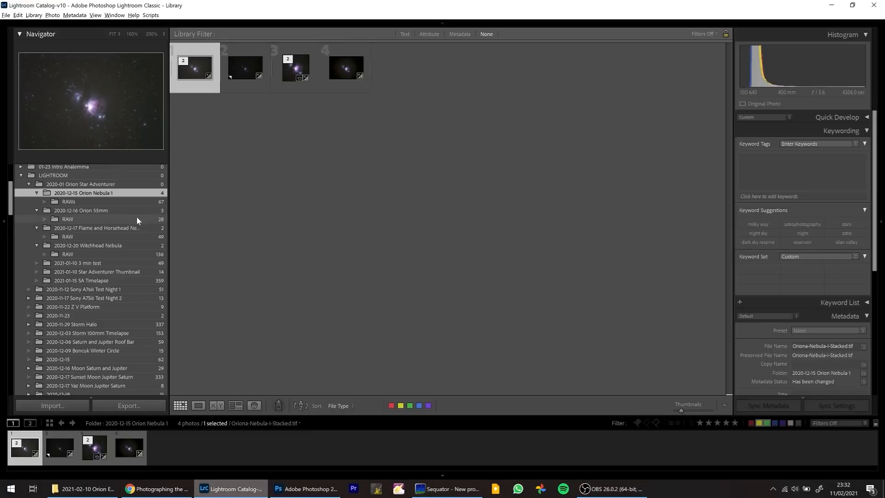
{"action": "right_click", "coordinate": [104, 193]}
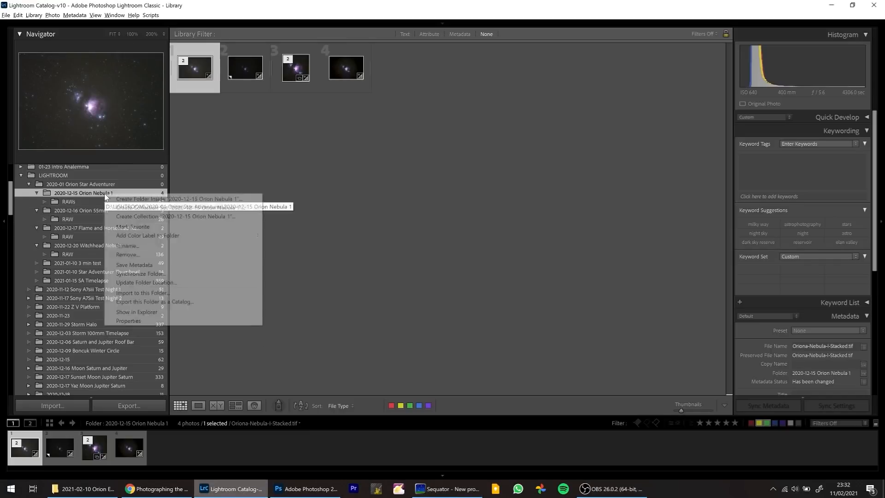
{"action": "left_click", "coordinate": [162, 274]}
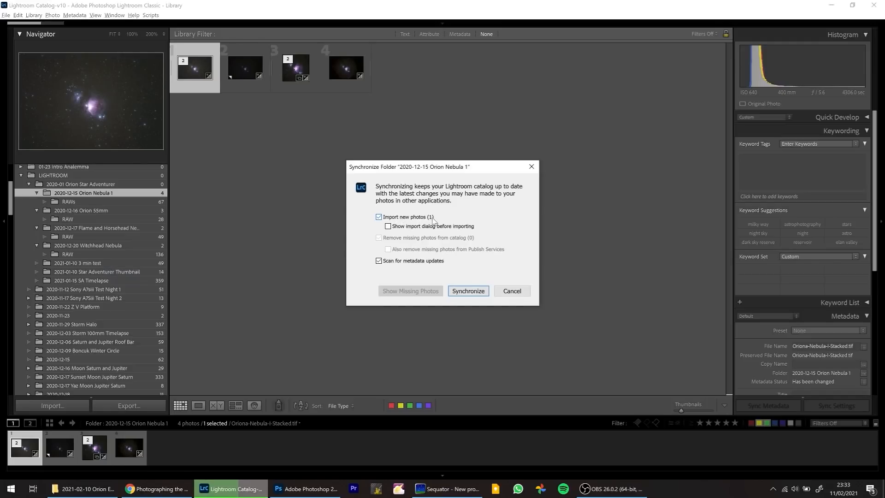
{"action": "left_click", "coordinate": [468, 294]}
{"action": "left_click", "coordinate": [391, 68]}
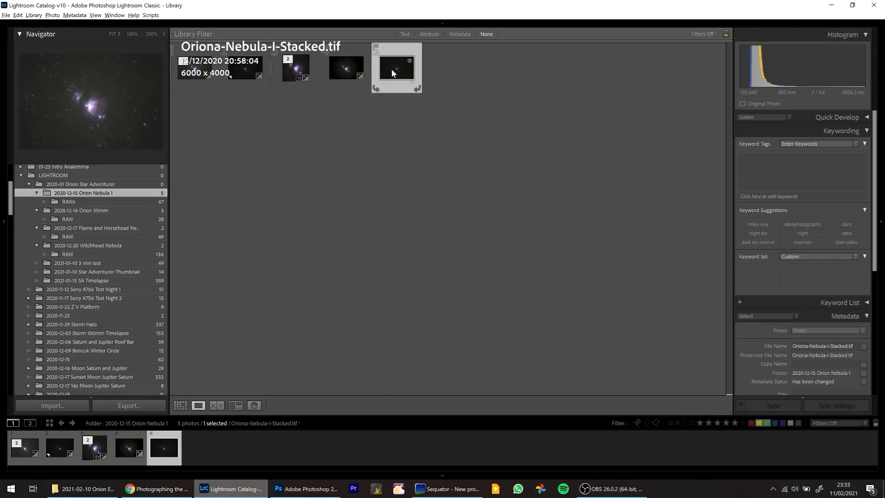
{"action": "double_click", "coordinate": [392, 68]}
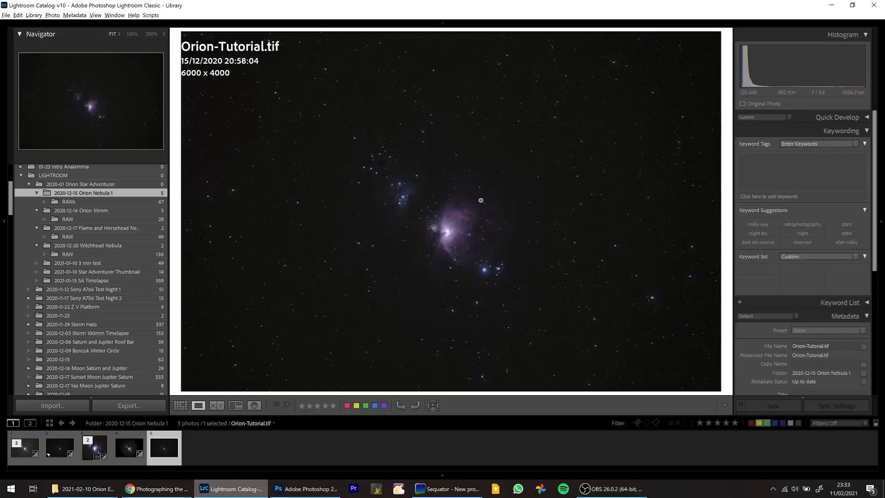
- Open Orion-Tutorial.tif for editing in Photoshop and add a Levels adjustment layer above the background
{"action": "right_click", "coordinate": [455, 153]}
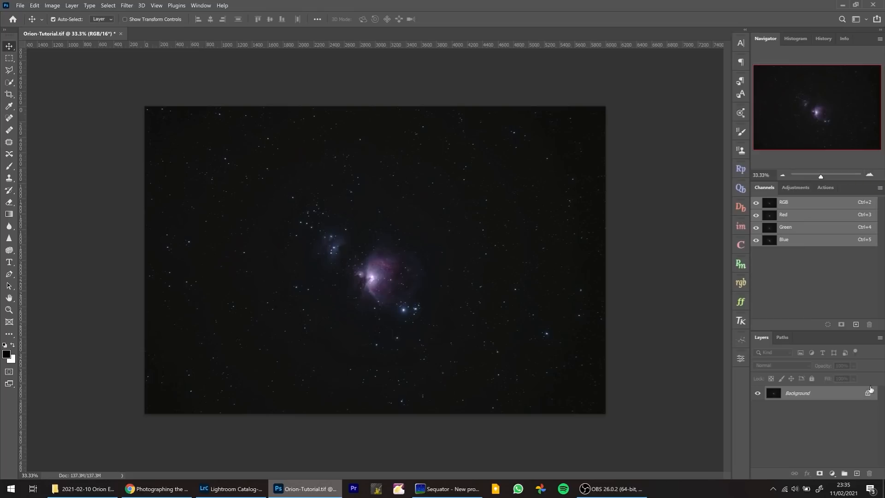
{"action": "left_click", "coordinate": [832, 474]}
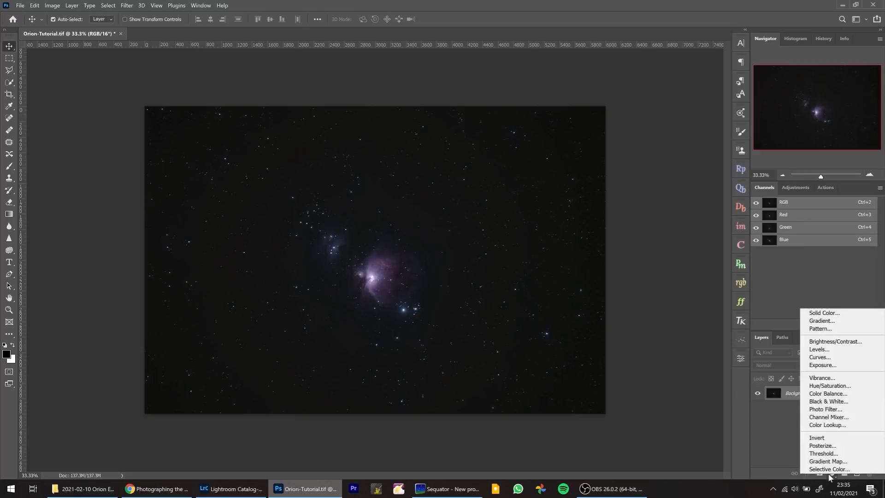
{"action": "left_click", "coordinate": [823, 350]}
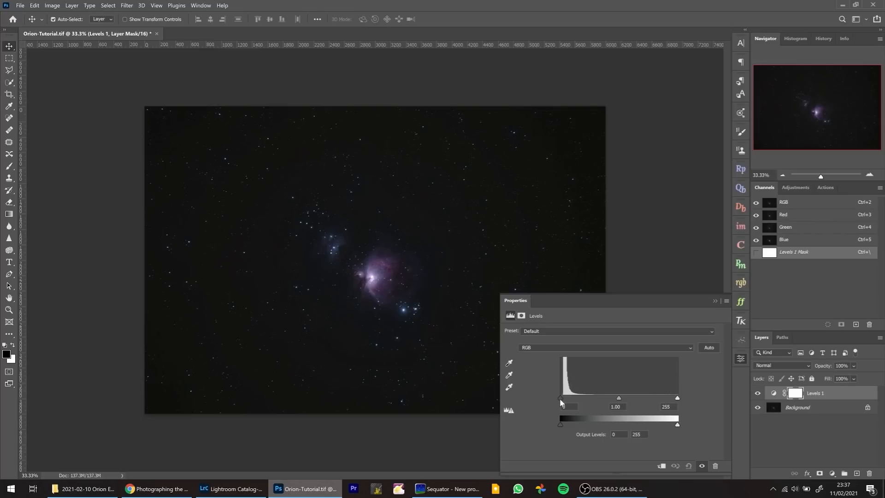
- Set the Levels 1 input black point to 3 and brighten its midtones to about 1.23
{"action": "left_click_drag", "start_coordinate": [561, 400], "coordinate": [561, 399]}
{"action": "left_click_drag", "start_coordinate": [562, 399], "coordinate": [563, 399]}
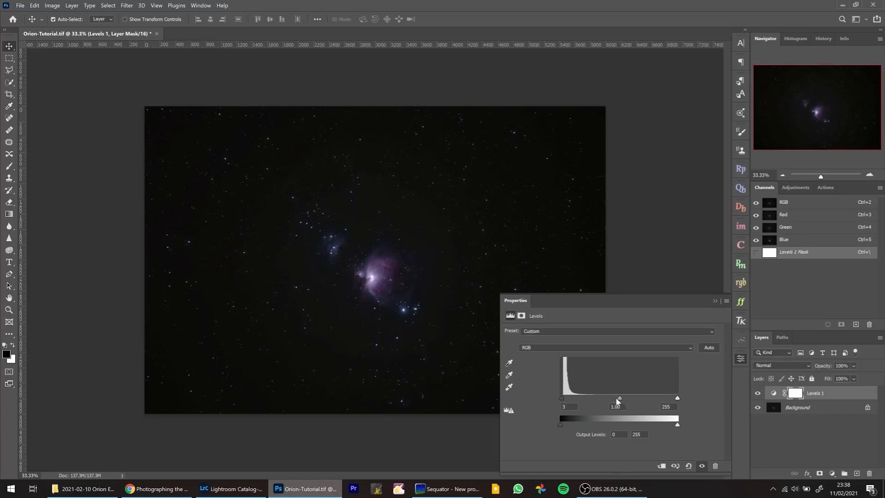
{"action": "left_click_drag", "start_coordinate": [618, 398], "coordinate": [611, 401]}
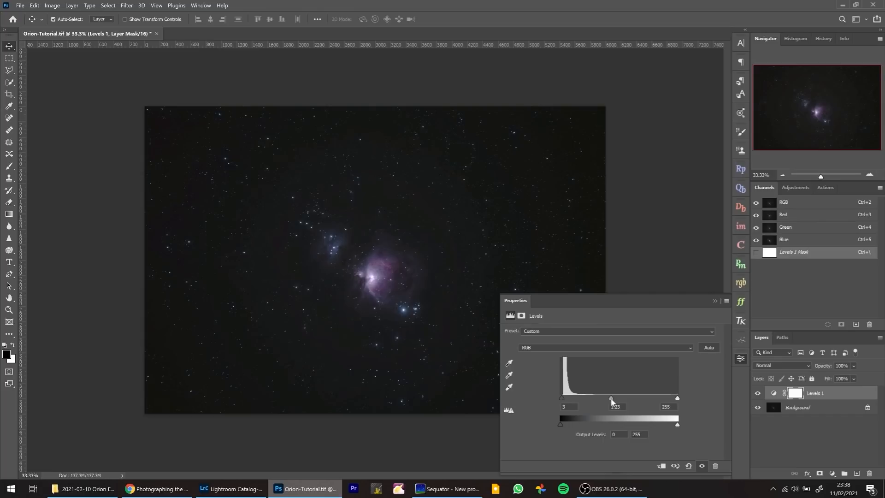
{"action": "mouse_move", "coordinate": [612, 401]}
{"action": "left_mouse_down"}
{"action": "mouse_move", "coordinate": [591, 401]}
{"action": "mouse_move", "coordinate": [611, 401]}
{"action": "left_mouse_up"}
{"action": "left_click", "coordinate": [715, 301]}
- Compare the nebula and the bright stars below it up close with the Levels 1 adjustment hidden and shown
{"action": "left_click", "coordinate": [870, 176]}
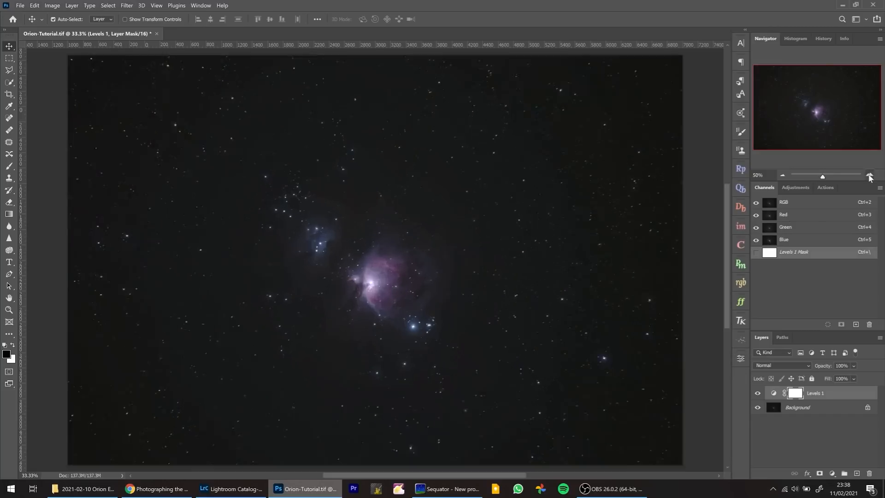
{"action": "left_click", "coordinate": [870, 175]}
{"action": "left_click", "coordinate": [870, 175]}
{"action": "left_click", "coordinate": [869, 175]}
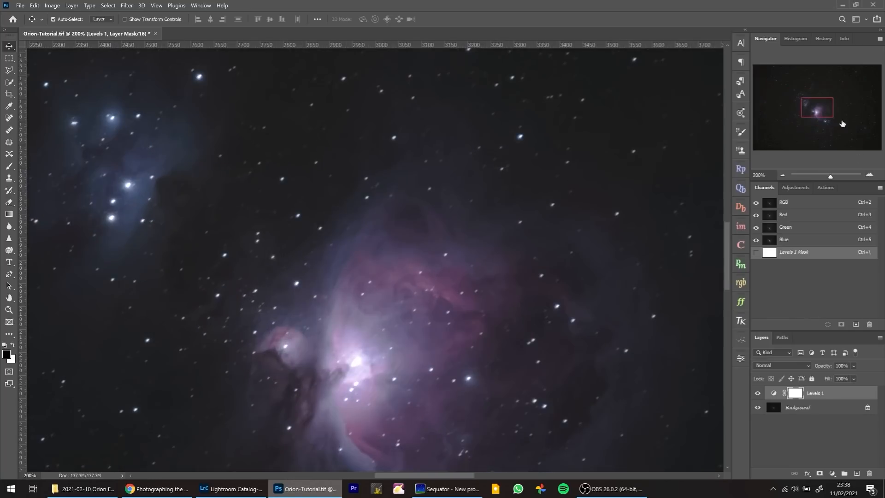
{"action": "left_click_drag", "start_coordinate": [820, 115], "coordinate": [823, 126]}
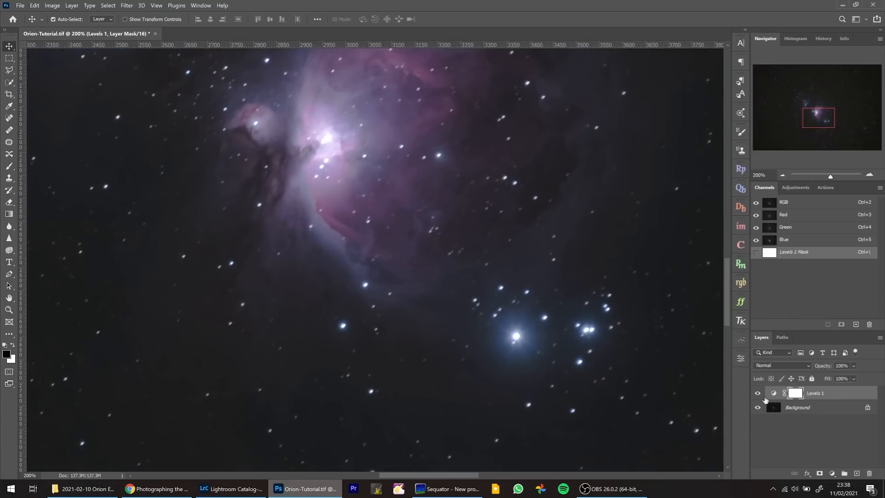
{"action": "left_click", "coordinate": [757, 393]}
{"action": "left_click", "coordinate": [757, 393]}
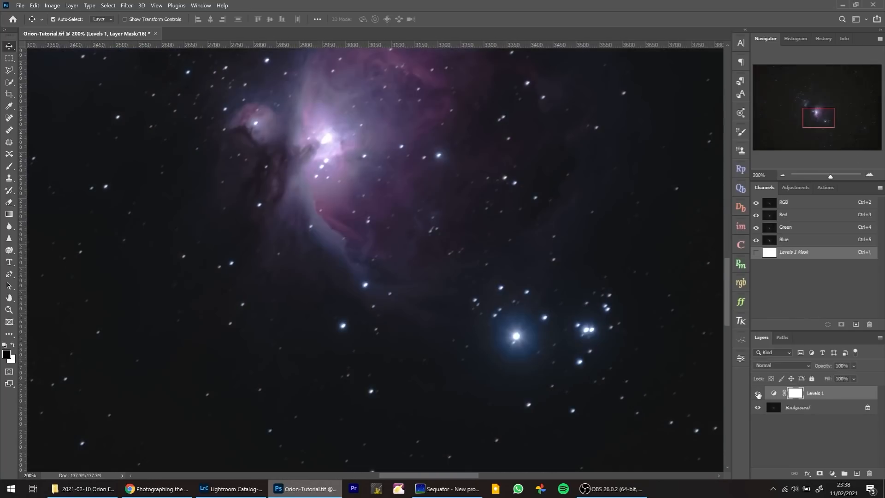
{"action": "left_click", "coordinate": [758, 393]}
{"action": "left_click", "coordinate": [757, 394]}
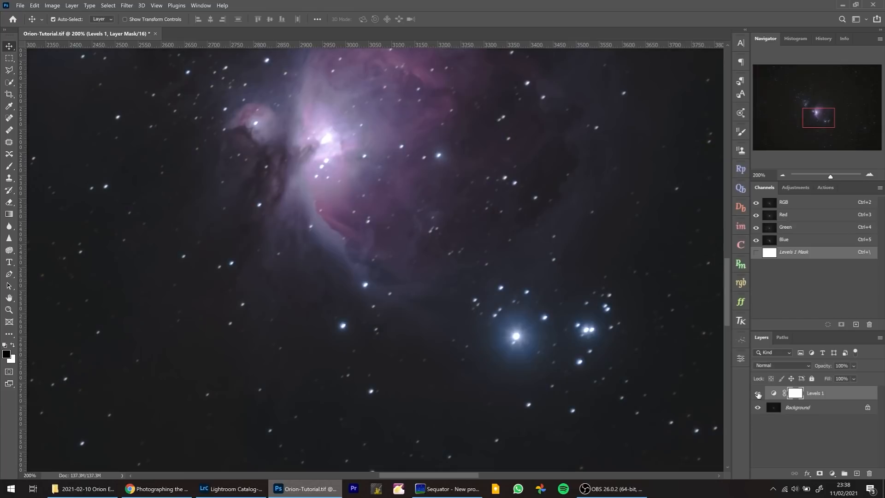
{"action": "left_click", "coordinate": [757, 393]}
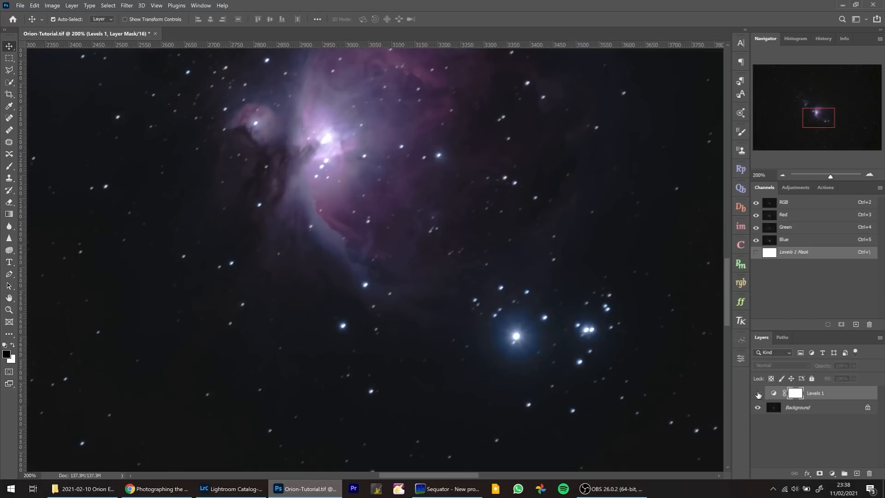
{"action": "left_click", "coordinate": [773, 393]}
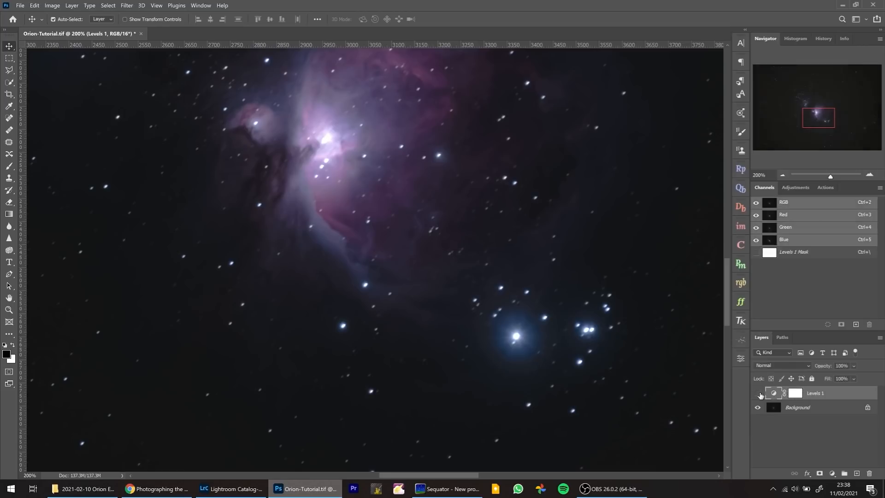
{"action": "left_click", "coordinate": [758, 393]}
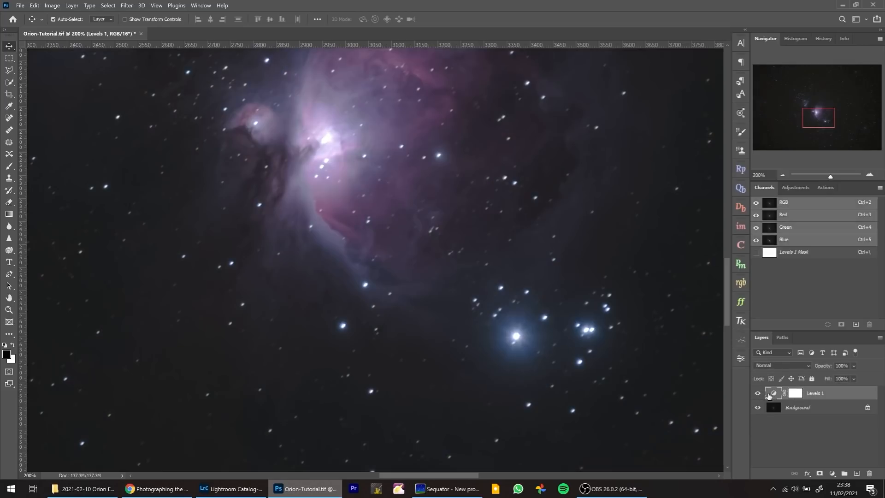
- Reopen the Levels 1 adjustment and fine-tune its midtones to about 1.26
{"action": "double_click", "coordinate": [768, 395]}
{"action": "mouse_move", "coordinate": [678, 401]}
{"action": "left_mouse_down"}
{"action": "mouse_move", "coordinate": [641, 403]}
{"action": "mouse_move", "coordinate": [681, 400]}
{"action": "left_mouse_up"}
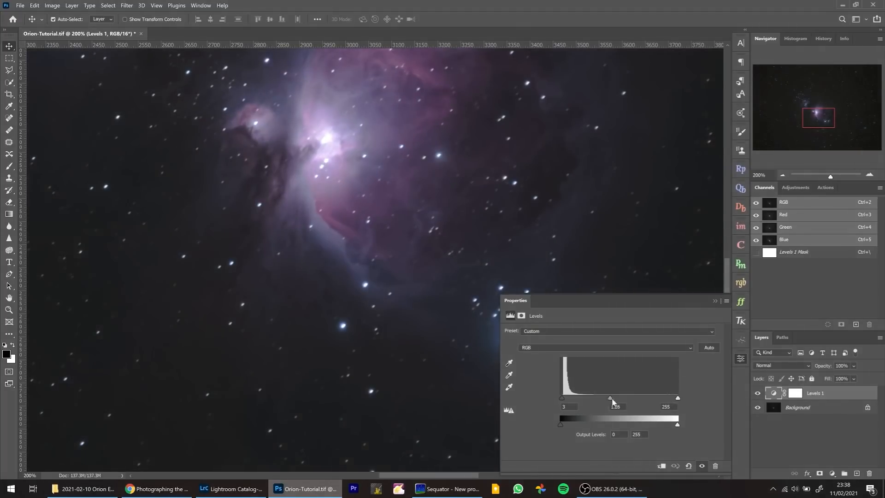
{"action": "left_click", "coordinate": [714, 301]}
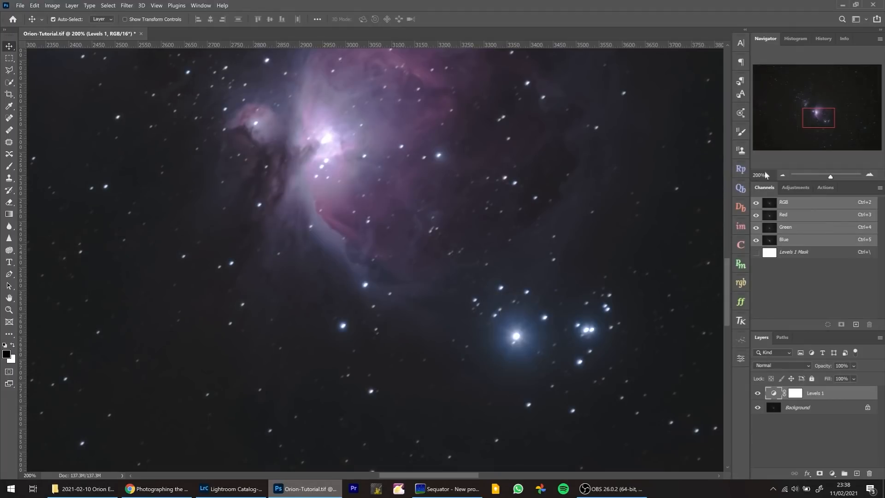
- Add a second Levels adjustment layer with the input black point at 5 and the midtones at about 1.28
{"action": "left_click", "coordinate": [783, 175]}
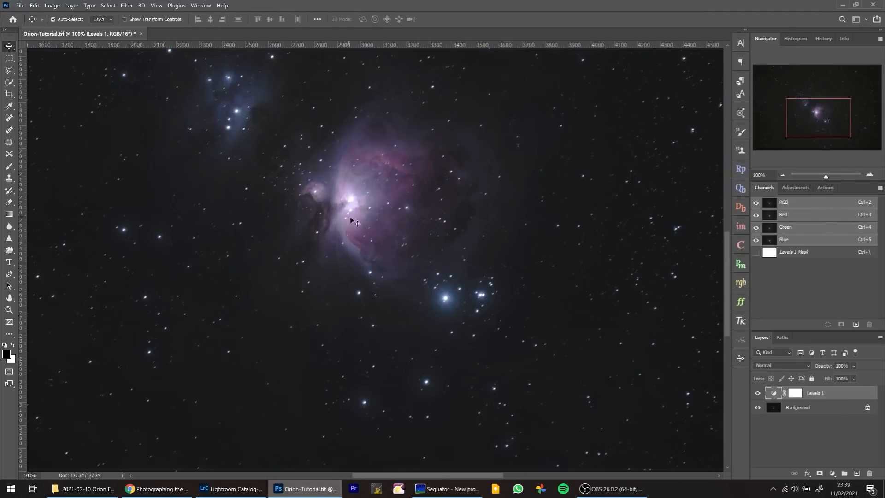
{"action": "scroll", "coordinate": [548, 252], "scroll_direction": "down", "scroll_amount": 3}
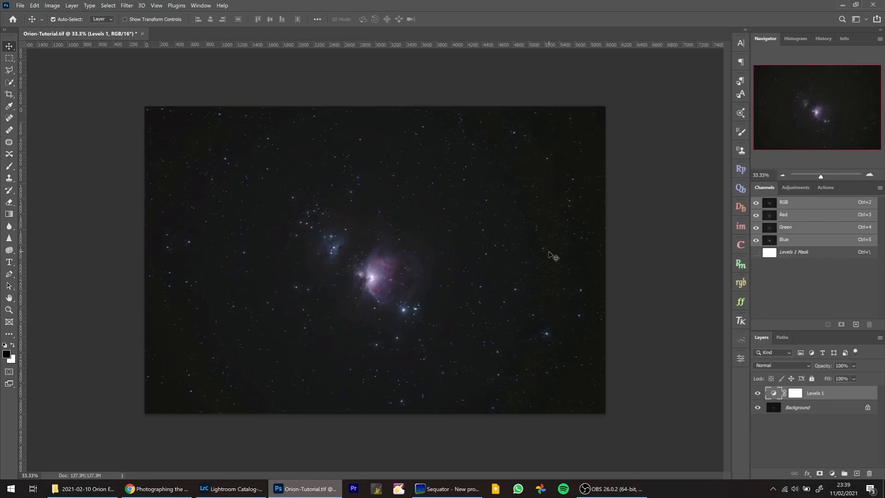
{"action": "left_click", "coordinate": [832, 474]}
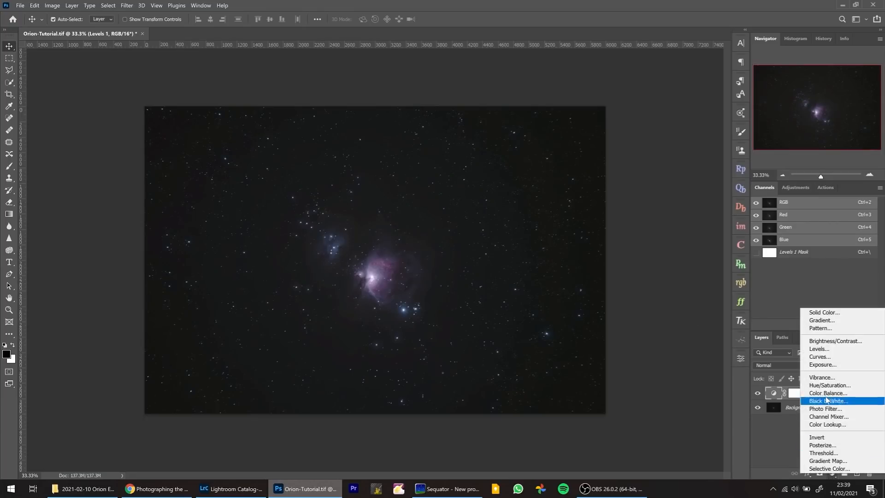
{"action": "left_click", "coordinate": [820, 348]}
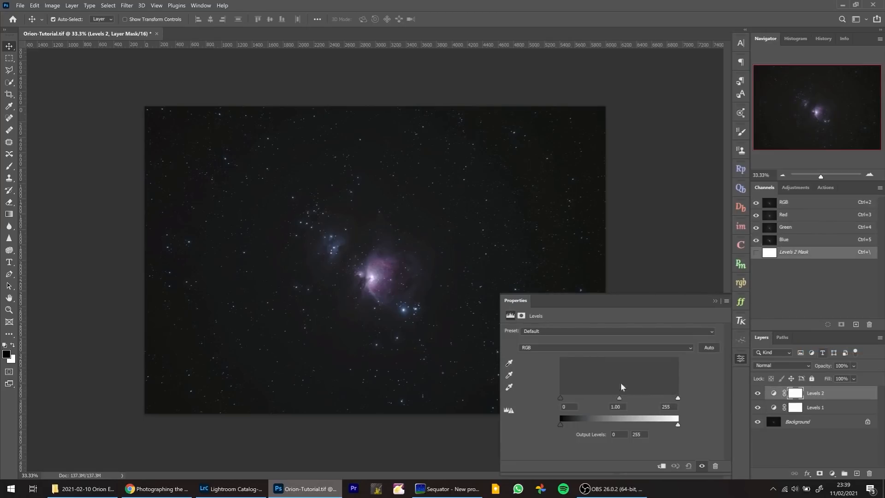
{"action": "left_click_drag", "start_coordinate": [561, 399], "coordinate": [561, 399]}
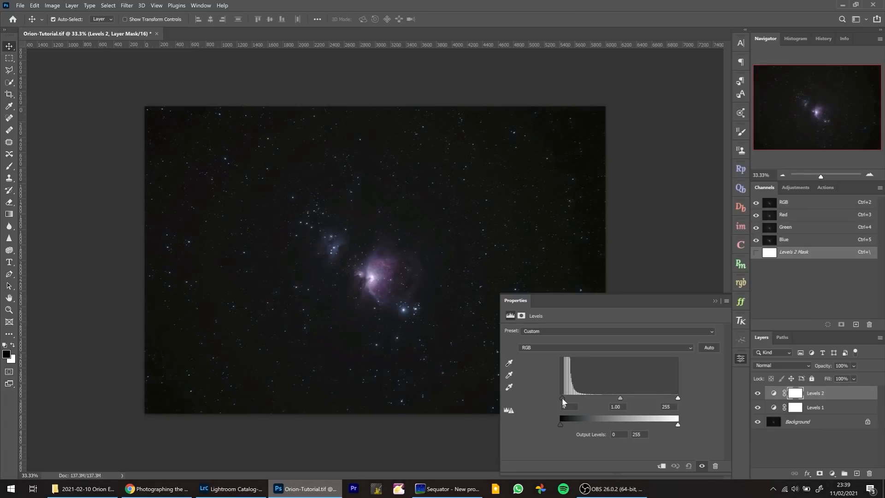
{"action": "left_click_drag", "start_coordinate": [562, 398], "coordinate": [563, 398]}
{"action": "left_click_drag", "start_coordinate": [621, 398], "coordinate": [611, 402]}
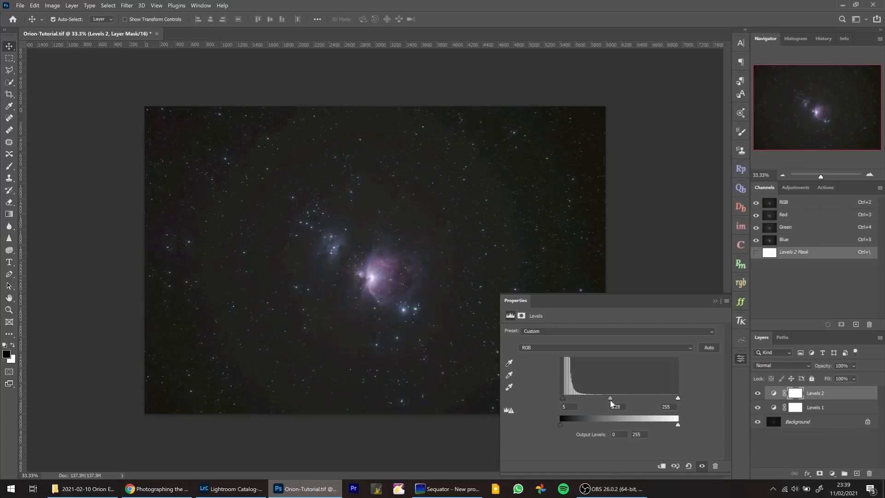
{"action": "left_click", "coordinate": [713, 303]}
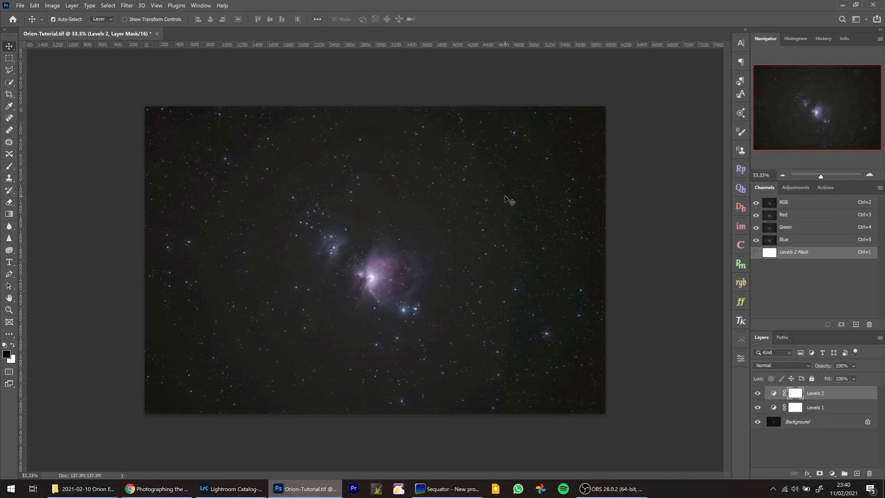
- Stamp all visible layers into a new top layer and select everything outside a freehand lasso outline around the nebula
{"action": "key", "text": "ctrl"}
{"action": "key", "text": "ctrl+shift+alt+e"}
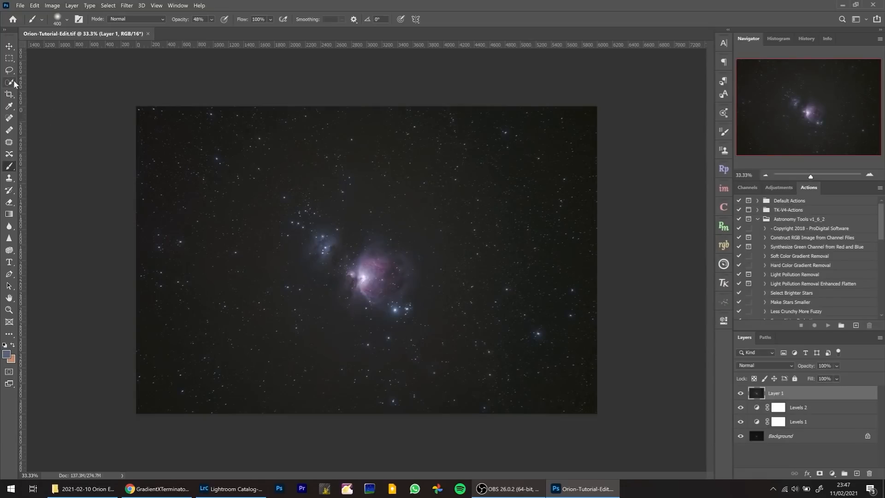
{"action": "left_click", "coordinate": [8, 70]}
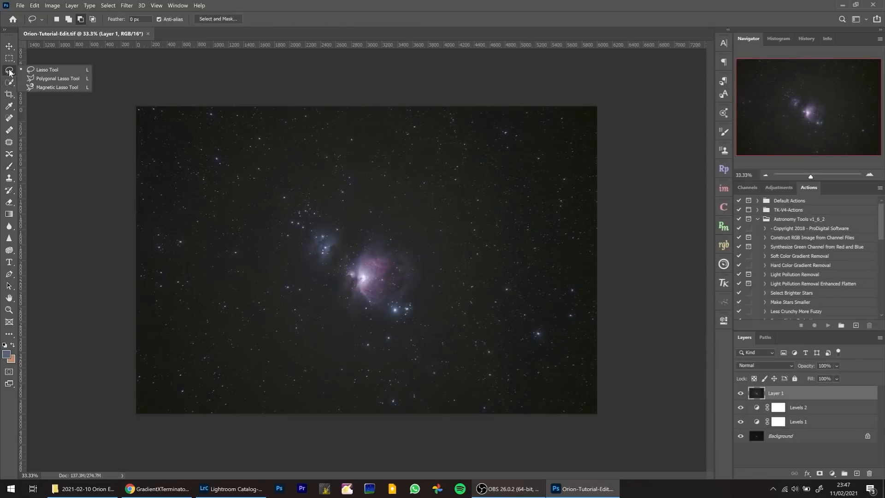
{"action": "left_click", "coordinate": [59, 70]}
{"action": "mouse_move", "coordinate": [341, 225]}
{"action": "left_mouse_down"}
{"action": "mouse_move", "coordinate": [308, 222]}
{"action": "mouse_move", "coordinate": [300, 266]}
{"action": "mouse_move", "coordinate": [373, 330]}
{"action": "mouse_move", "coordinate": [409, 329]}
{"action": "mouse_move", "coordinate": [433, 282]}
{"action": "mouse_move", "coordinate": [423, 253]}
{"action": "mouse_move", "coordinate": [397, 230]}
{"action": "mouse_move", "coordinate": [355, 227]}
{"action": "left_mouse_up"}
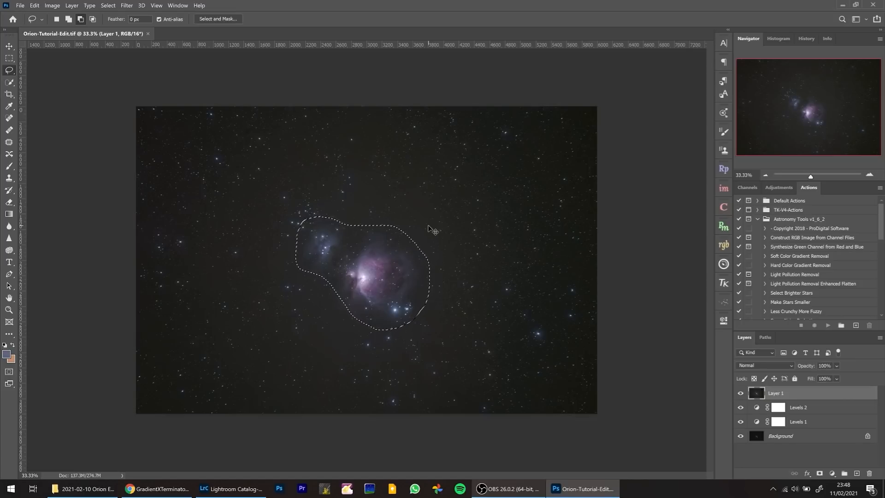
{"action": "key", "text": "ctrl+shift+i"}
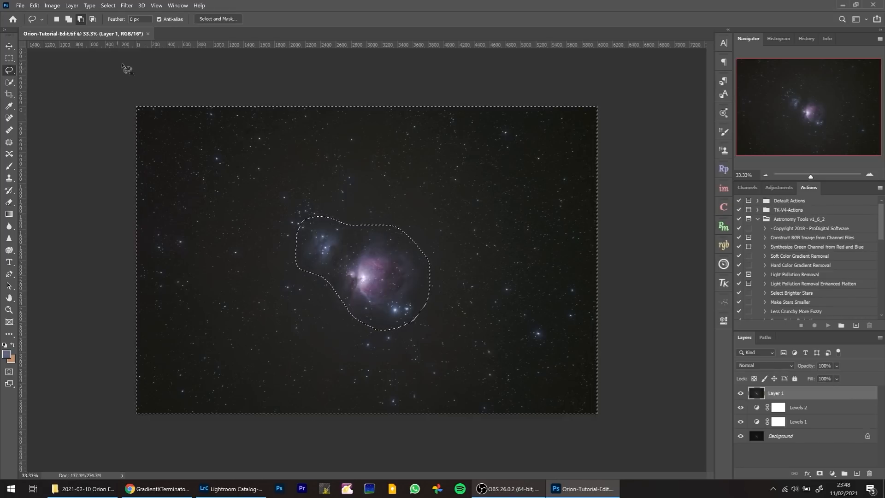
- Run GradientXTerminator on the background with Medium detail, Medium aggressiveness and no background color balancing, deselect, and compare Layer 1 hidden and shown
{"action": "left_click", "coordinate": [127, 5]}
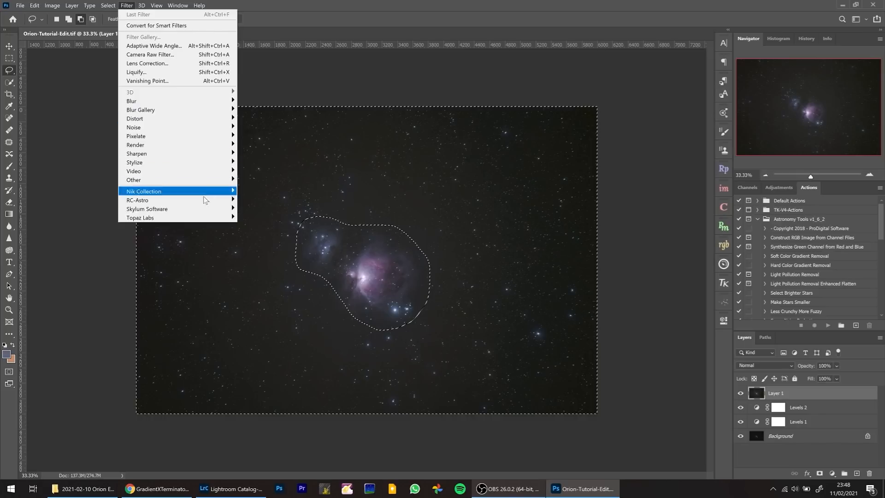
{"action": "mouse_move", "coordinate": [205, 200]}
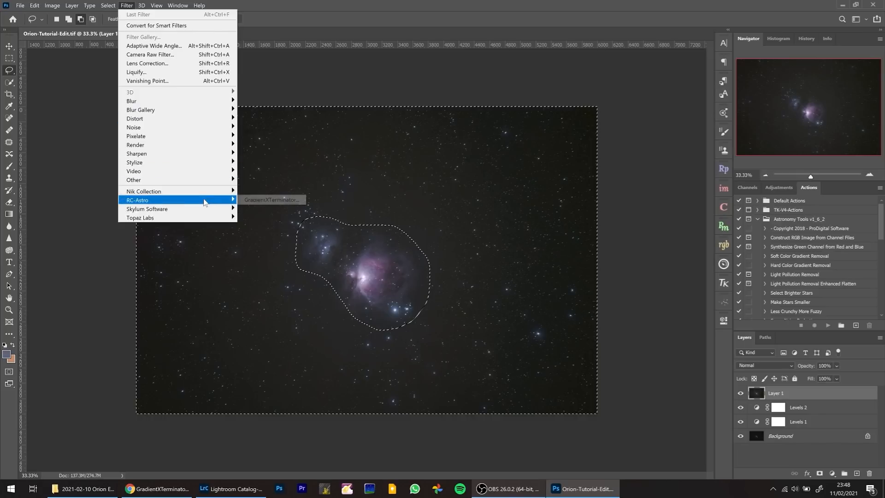
{"action": "left_click", "coordinate": [271, 201]}
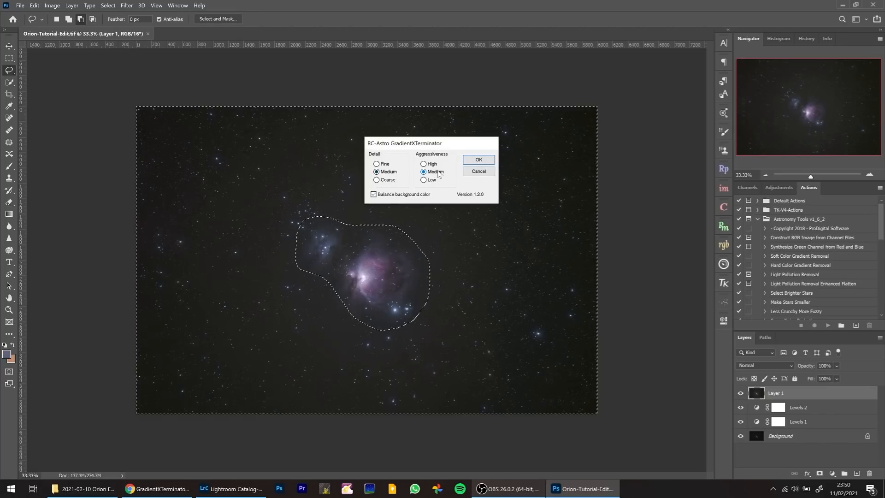
{"action": "left_click", "coordinate": [374, 194]}
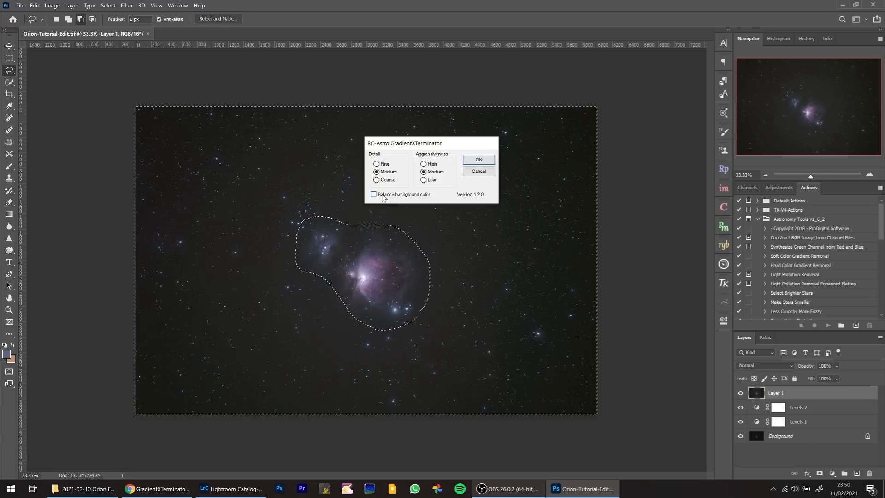
{"action": "left_click", "coordinate": [477, 160]}
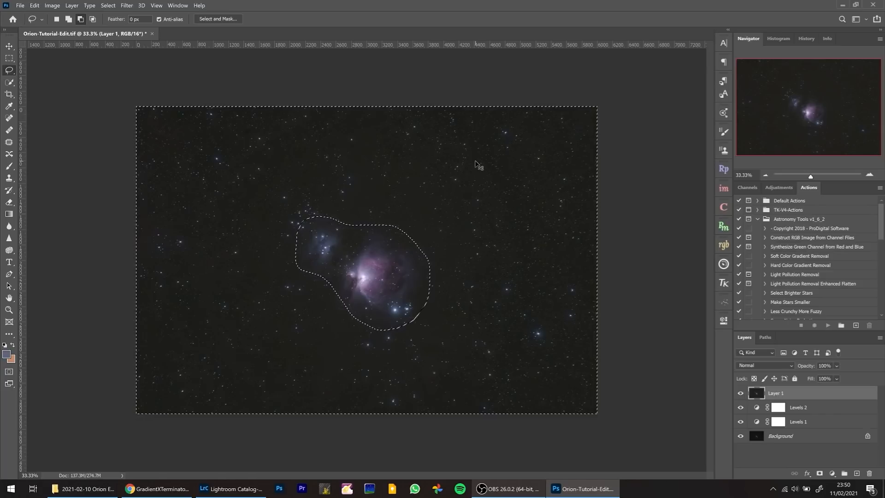
{"action": "key", "text": "ctrl+d"}
{"action": "left_click", "coordinate": [740, 394]}
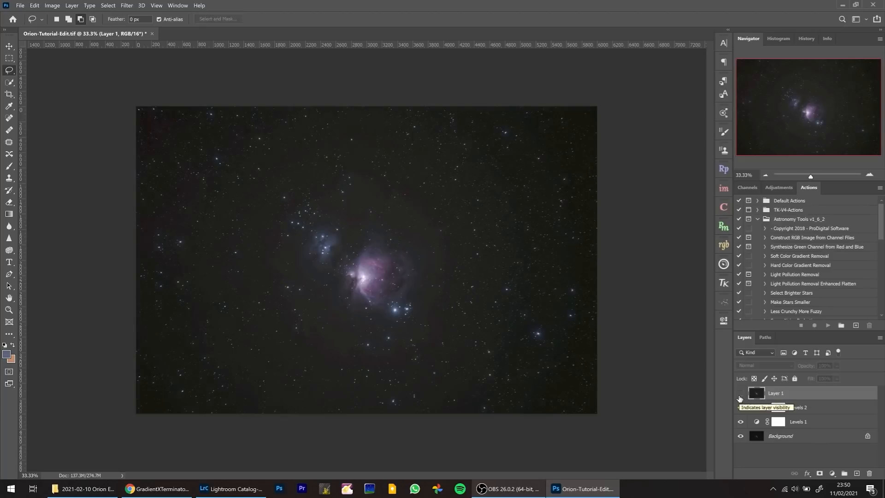
{"action": "left_click", "coordinate": [740, 395]}
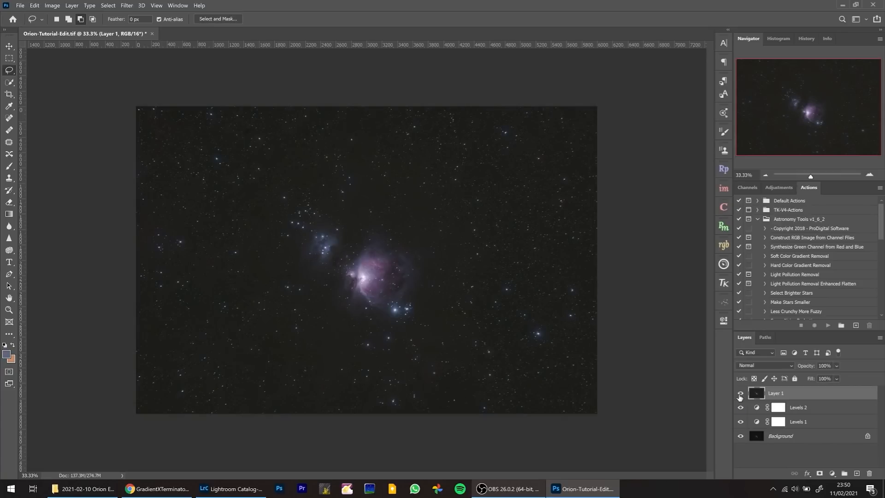
{"action": "left_click", "coordinate": [740, 395]}
{"action": "left_click", "coordinate": [740, 395]}
- Add a Brightness/Contrast adjustment layer on top with brightness 55 and contrast 15
{"action": "left_click", "coordinate": [832, 474]}
{"action": "left_click", "coordinate": [835, 343]}
{"action": "left_click_drag", "start_coordinate": [660, 358], "coordinate": [667, 379]}
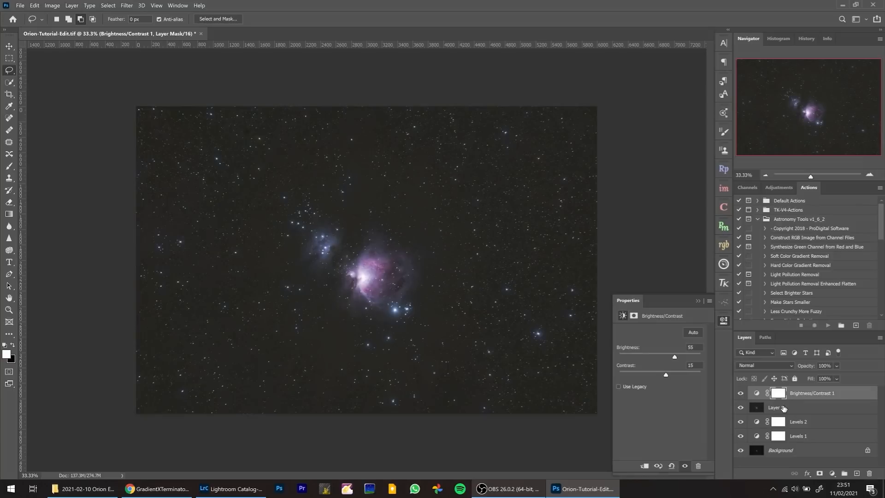
- Add an empty layer directly above Layer 1, beneath the Brightness/Contrast adjustment
{"action": "left_click", "coordinate": [784, 408]}
{"action": "key", "text": "ctrl+shift+n"}
{"action": "key", "text": "Return"}
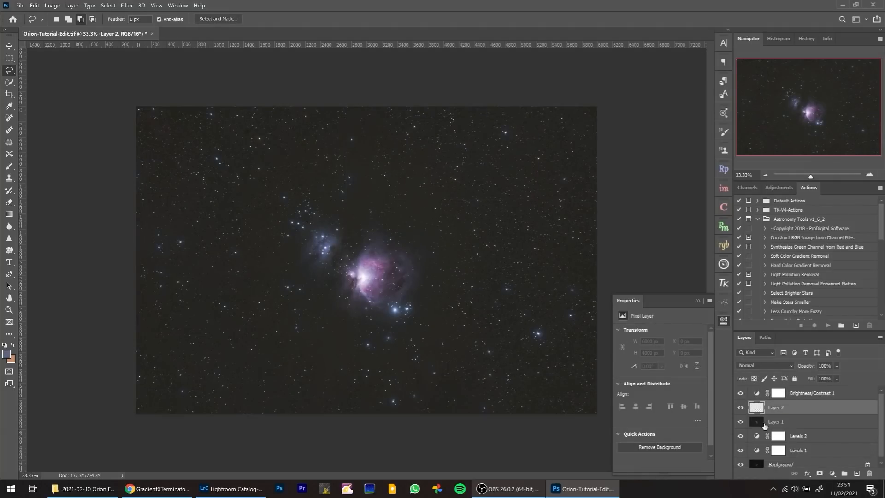
- Heal the dark dust spot in the image's upper-left sky on Layer 2 with the content-aware Spot Healing Brush
{"action": "left_click", "coordinate": [870, 175]}
{"action": "left_click", "coordinate": [869, 174]}
{"action": "left_click_drag", "start_coordinate": [858, 134], "coordinate": [774, 86]}
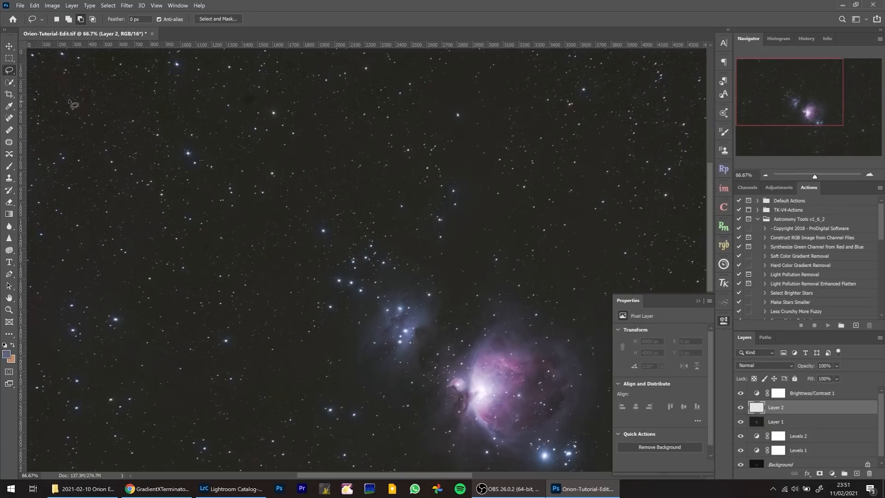
{"action": "left_click", "coordinate": [9, 119]}
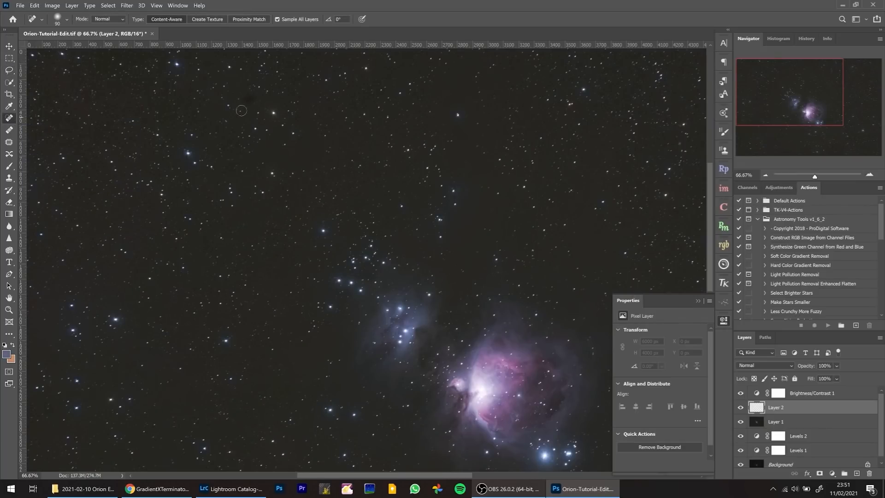
{"action": "left_click_drag", "start_coordinate": [254, 98], "coordinate": [246, 101]}
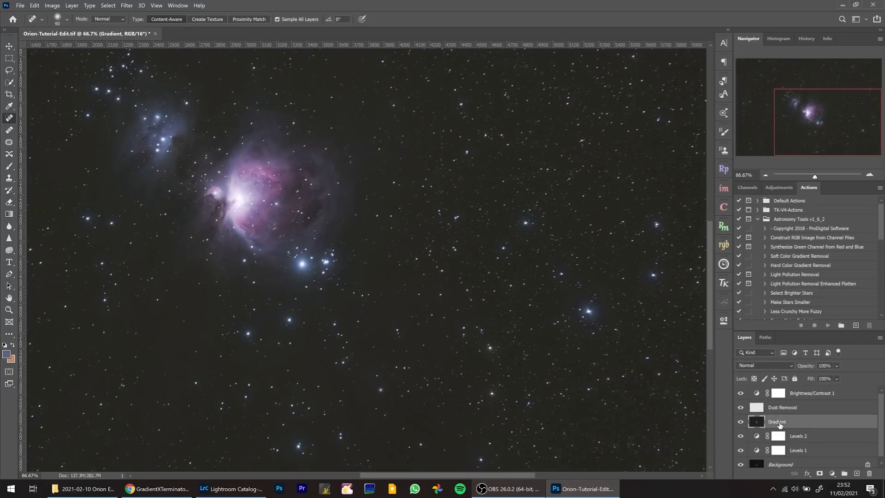
- Finish naming the background-corrected layer Gradient and add an empty layer directly above Dust Removal
{"action": "key", "text": "Return"}
{"action": "key", "text": "ctrl+shift+n"}
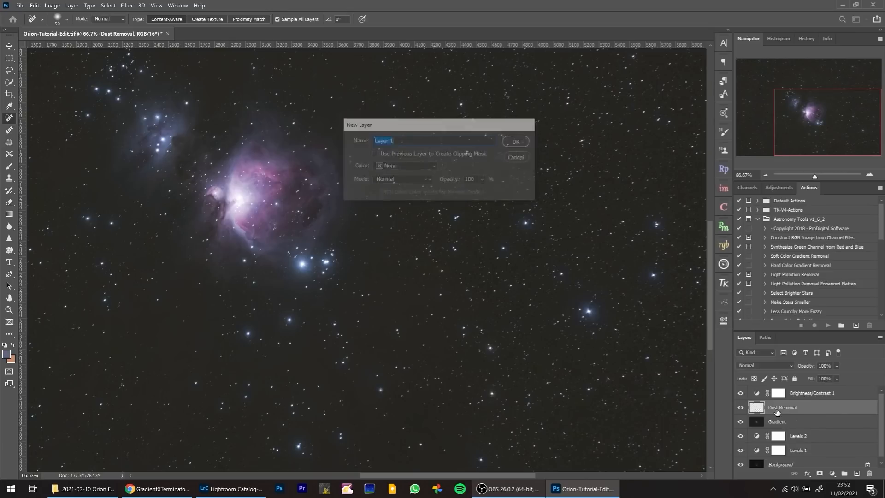
{"action": "key", "text": "Return"}
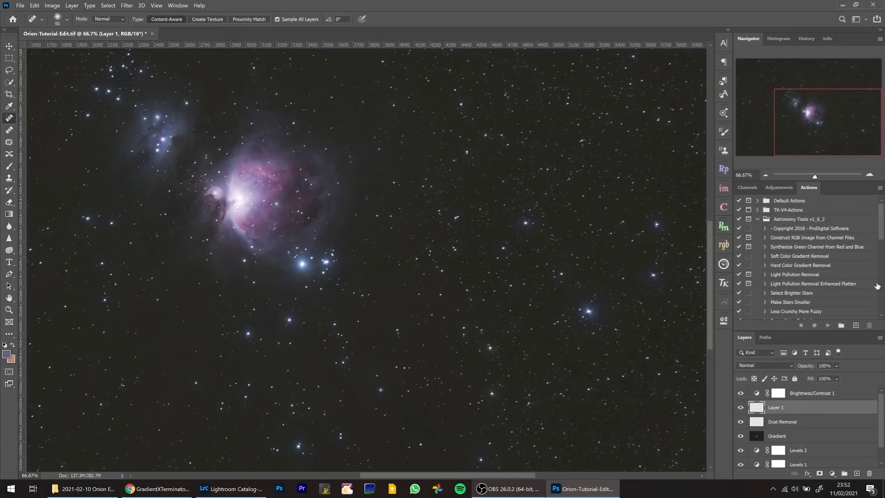
- Examine the bright blue star in the image's lower-right sky and its uneven halo up close
{"action": "left_click", "coordinate": [870, 174]}
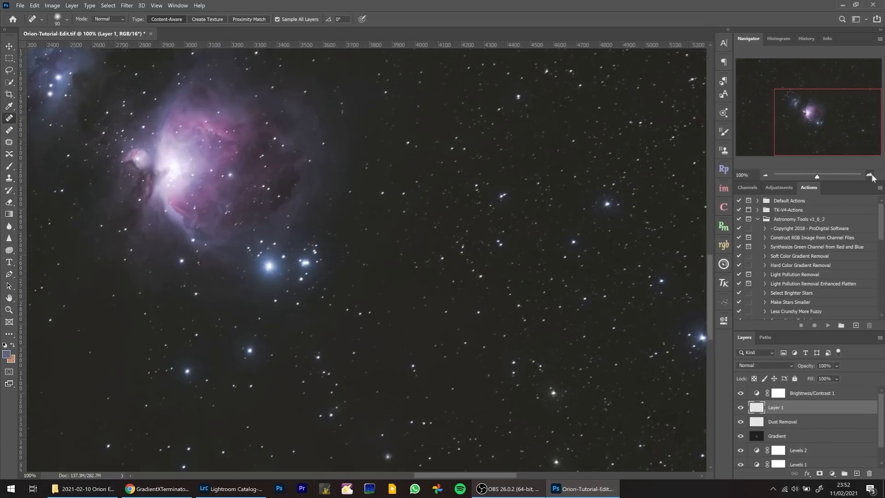
{"action": "left_click", "coordinate": [870, 175]}
{"action": "left_click_drag", "start_coordinate": [823, 128], "coordinate": [855, 134]}
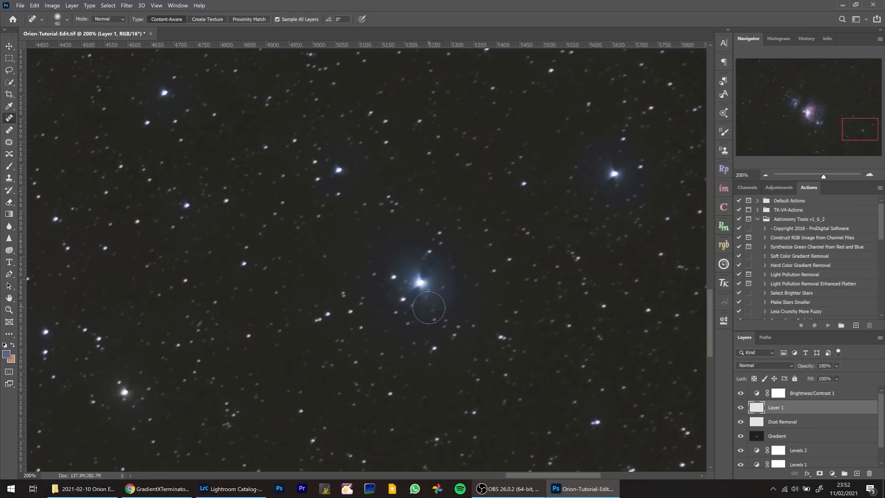
{"action": "left_click", "coordinate": [9, 46]}
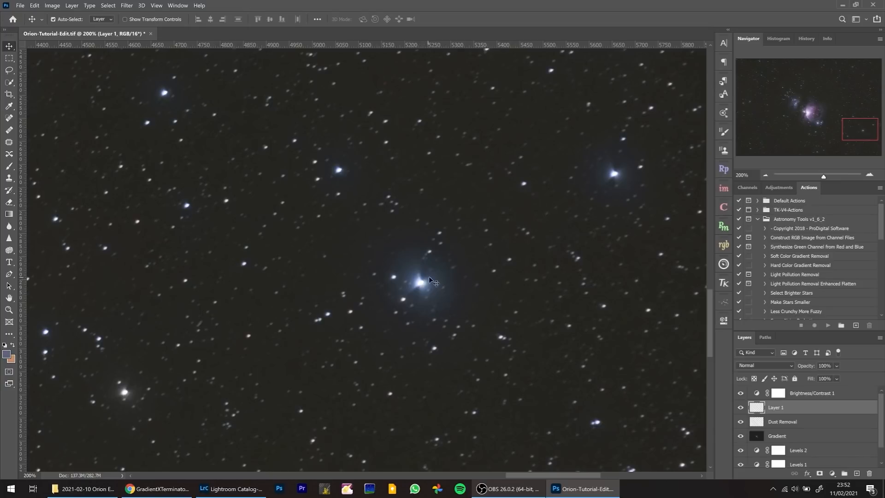
{"action": "mouse_move", "coordinate": [844, 134]}
{"action": "left_mouse_down"}
{"action": "mouse_move", "coordinate": [851, 147]}
{"action": "mouse_move", "coordinate": [854, 137]}
{"action": "left_mouse_up"}
{"action": "left_click", "coordinate": [867, 176]}
{"action": "left_click", "coordinate": [764, 174]}
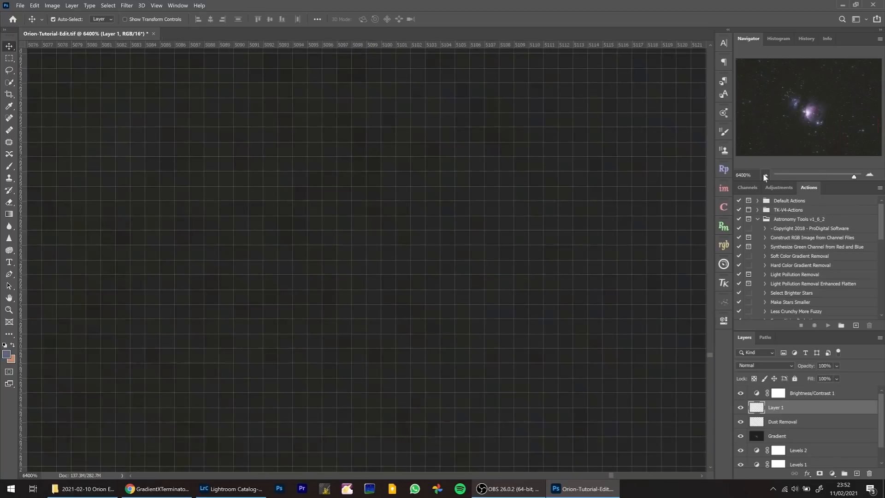
{"action": "left_click", "coordinate": [764, 174]}
{"action": "left_click", "coordinate": [763, 174]}
{"action": "left_click", "coordinate": [763, 174]}
{"action": "left_click", "coordinate": [763, 174]}
{"action": "left_click", "coordinate": [764, 174]}
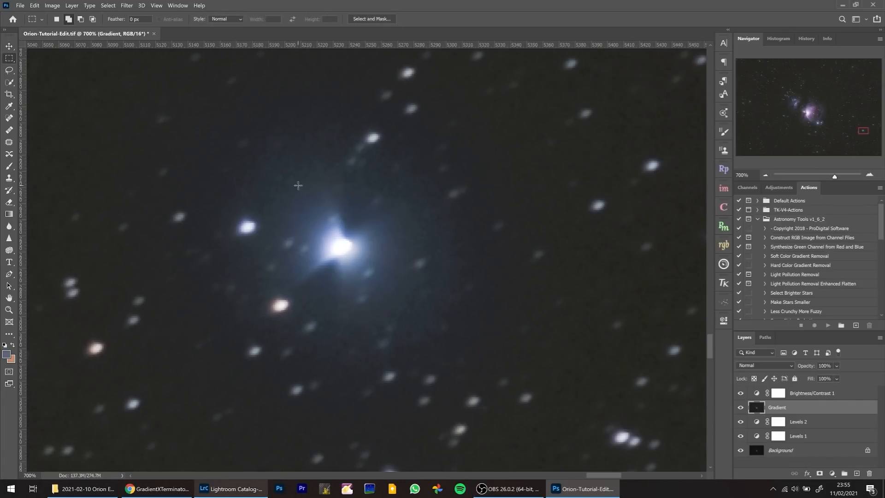
- Copy a square area around the bright star from the Gradient layer onto a new layer and rotate the copy 92.73 degrees
{"action": "left_click_drag", "start_coordinate": [264, 163], "coordinate": [413, 325]}
{"action": "key", "text": "ctrl+j"}
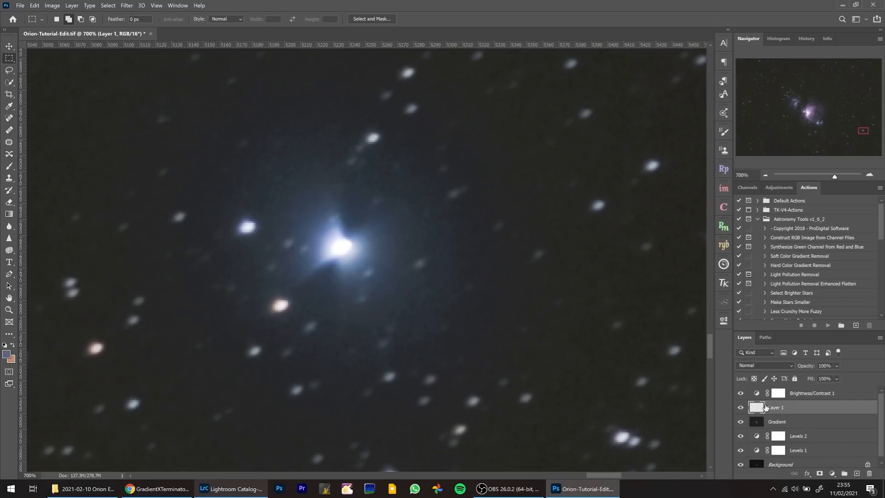
{"action": "key", "text": "ctrl+t"}
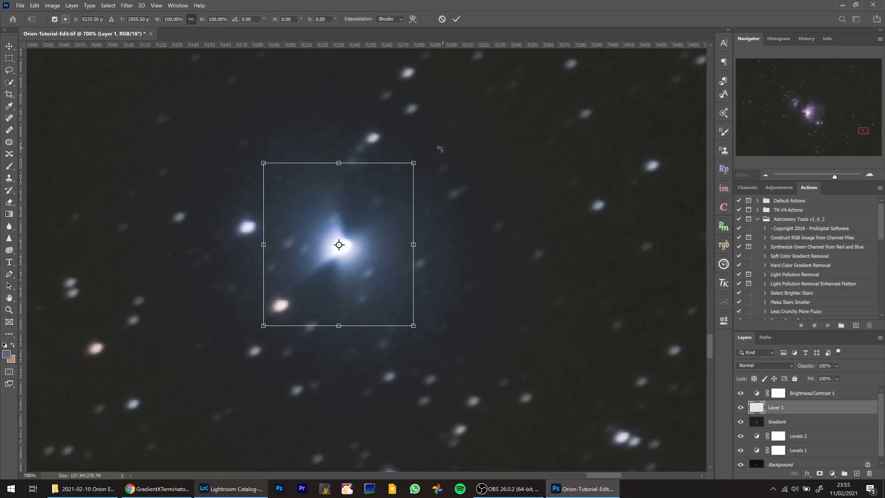
{"action": "left_click_drag", "start_coordinate": [427, 156], "coordinate": [404, 315]}
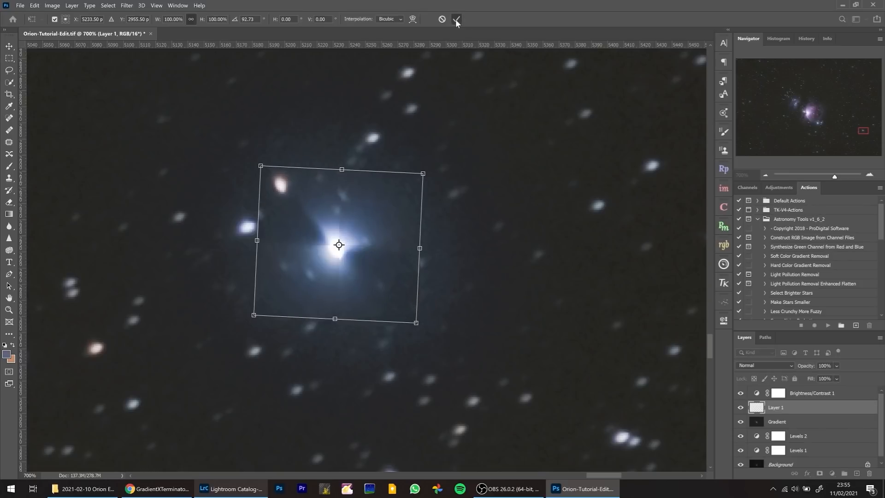
{"action": "left_click", "coordinate": [455, 19]}
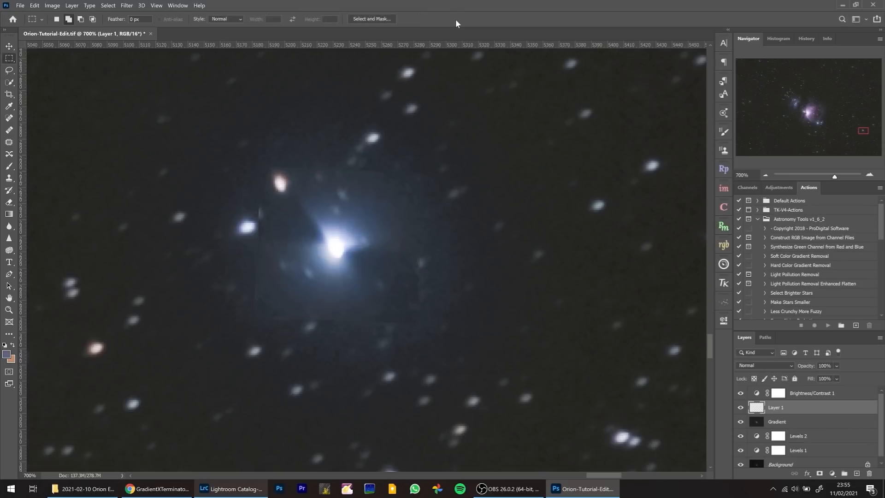
- Add a mask to Layer 1 and prepare a soft black brush at 32 px with 0% hardness for painting on it
{"action": "left_click", "coordinate": [819, 474]}
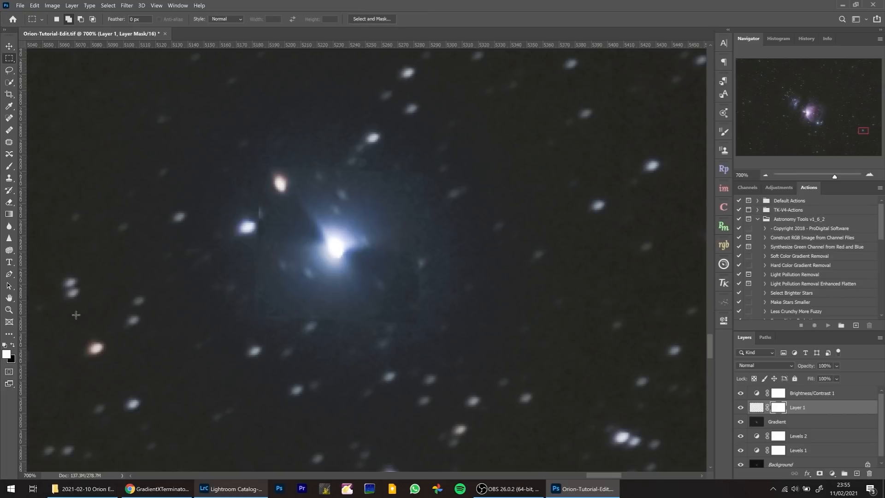
{"action": "left_click", "coordinate": [14, 347]}
{"action": "left_click", "coordinate": [10, 166]}
{"action": "right_click", "coordinate": [532, 195]}
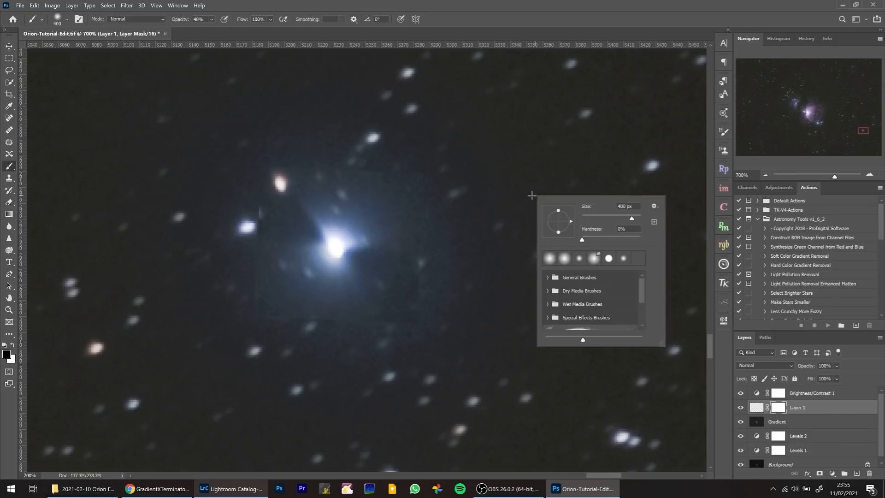
{"action": "left_click", "coordinate": [591, 216]}
{"action": "left_click_drag", "start_coordinate": [595, 242], "coordinate": [583, 242]}
{"action": "left_click", "coordinate": [471, 284]}
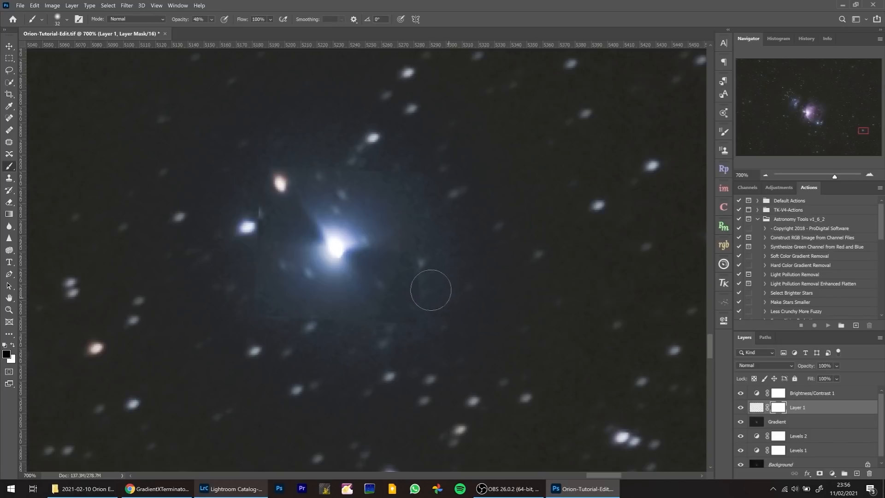
- Mask out the rotated patch's edges and duplicate orange star with a larger brush at 83% opacity, undoing the stray stroke
{"action": "left_click_drag", "start_coordinate": [360, 266], "coordinate": [355, 263]}
{"action": "key", "text": "bracketleft"}
{"action": "key", "text": "bracketleft"}
{"action": "key", "text": "bracketleft"}
{"action": "key", "text": "bracketleft"}
{"action": "key", "text": "bracketleft"}
{"action": "key", "text": "bracketright"}
{"action": "key", "text": "bracketright"}
{"action": "key", "text": "bracketright"}
{"action": "key", "text": "bracketright"}
{"action": "key", "text": "bracketright"}
{"action": "left_click", "coordinate": [286, 166]}
{"action": "left_click_drag", "start_coordinate": [176, 20], "coordinate": [192, 22]}
{"action": "left_click", "coordinate": [275, 181]}
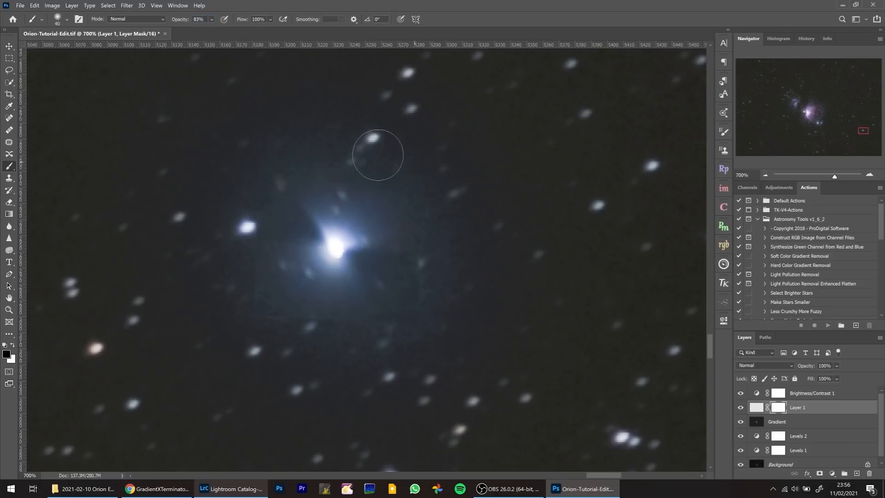
{"action": "key", "text": "ctrl+z"}
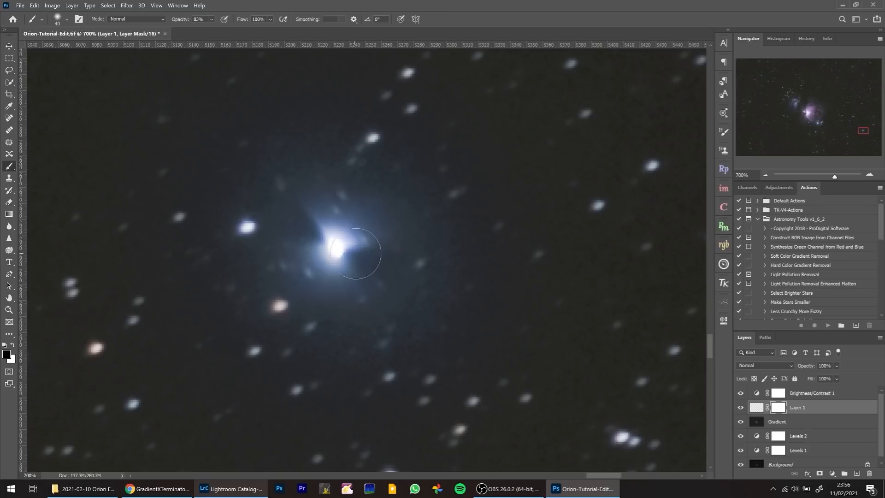
- Mask the dark notches of the rotated patch around the star's core with a small brush, then restore part of the core in white
{"action": "key", "text": "bracketleft"}
{"action": "key", "text": "bracketleft"}
{"action": "key", "text": "bracketleft"}
{"action": "key", "text": "bracketleft"}
{"action": "key", "text": "bracketleft"}
{"action": "key", "text": "bracketleft"}
{"action": "key", "text": "bracketleft"}
{"action": "mouse_move", "coordinate": [345, 254]}
{"action": "left_mouse_down"}
{"action": "mouse_move", "coordinate": [364, 248]}
{"action": "mouse_move", "coordinate": [354, 253]}
{"action": "mouse_move", "coordinate": [360, 263]}
{"action": "mouse_move", "coordinate": [348, 262]}
{"action": "mouse_move", "coordinate": [352, 273]}
{"action": "mouse_move", "coordinate": [369, 265]}
{"action": "mouse_move", "coordinate": [355, 241]}
{"action": "mouse_move", "coordinate": [306, 228]}
{"action": "left_mouse_up"}
{"action": "key", "text": "bracketright"}
{"action": "key", "text": "bracketright"}
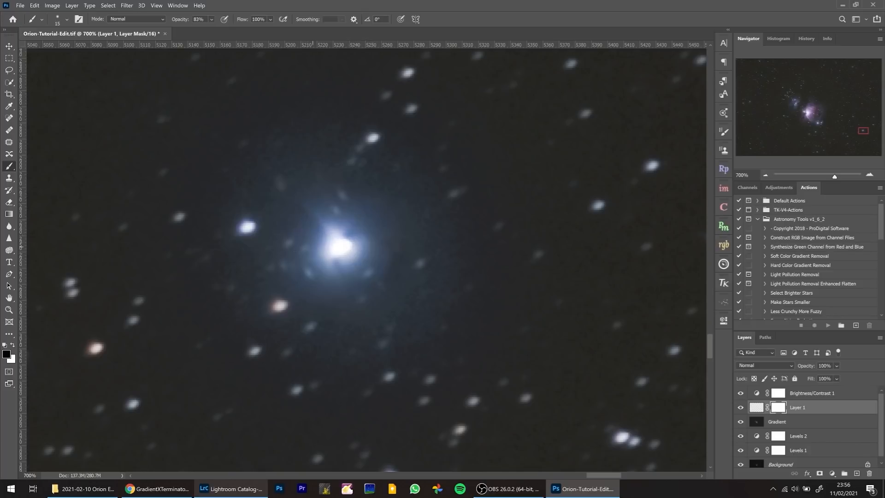
{"action": "key", "text": "x"}
{"action": "left_click_drag", "start_coordinate": [335, 256], "coordinate": [338, 259]}
{"action": "key", "text": "x"}
- Nudge the rotated star image on Layer 1 slightly right and up to align it with the original star
{"action": "left_click", "coordinate": [757, 408]}
{"action": "key", "text": "ctrl+Left"}
{"action": "key", "text": "ctrl+Left"}
{"action": "key", "text": "ctrl+Left"}
{"action": "key", "text": "ctrl+Right"}
{"action": "key", "text": "ctrl+Right"}
{"action": "key", "text": "ctrl+Right"}
{"action": "key", "text": "ctrl+Right"}
{"action": "key", "text": "ctrl+Right"}
{"action": "key", "text": "ctrl+Right"}
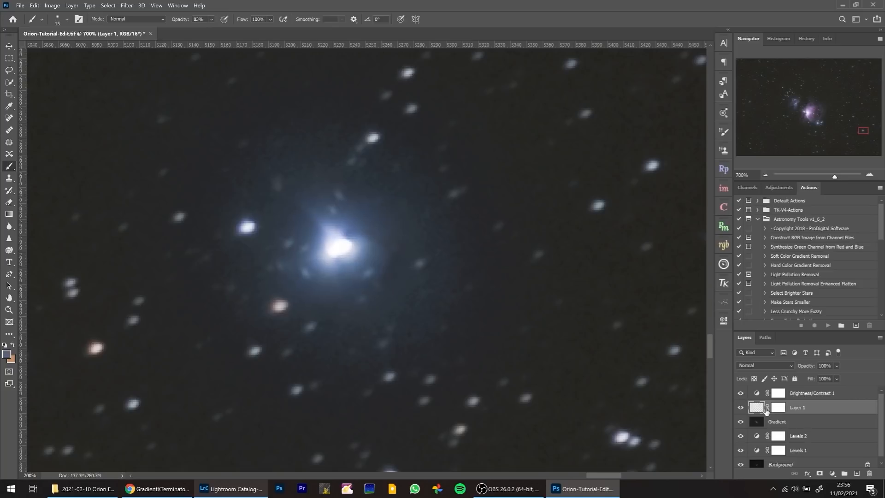
{"action": "key", "text": "ctrl+Up"}
{"action": "key", "text": "ctrl+Up"}
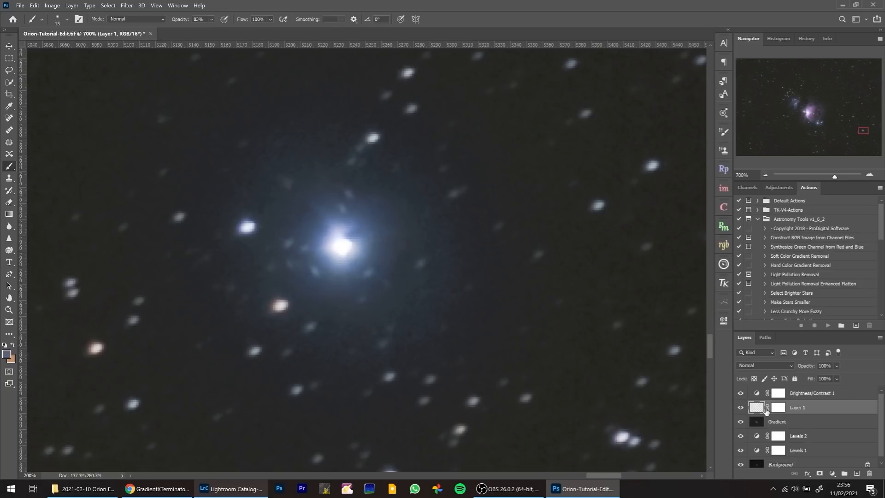
- Refine Layer 1's mask around the upper edge of the star's core with black and white strokes at 15 px
{"action": "key", "text": "d"}
{"action": "key", "text": "x"}
{"action": "left_click", "coordinate": [779, 408]}
{"action": "key", "text": "x"}
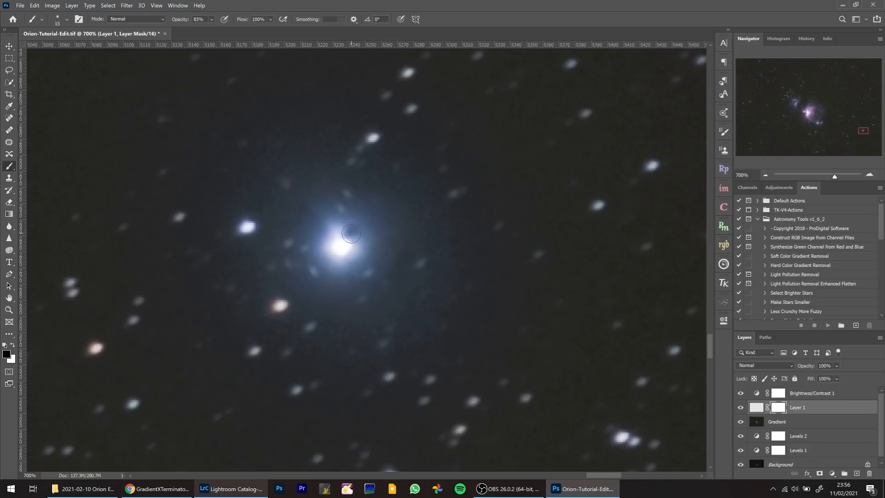
{"action": "key", "text": "x"}
{"action": "left_click_drag", "start_coordinate": [353, 230], "coordinate": [351, 227]}
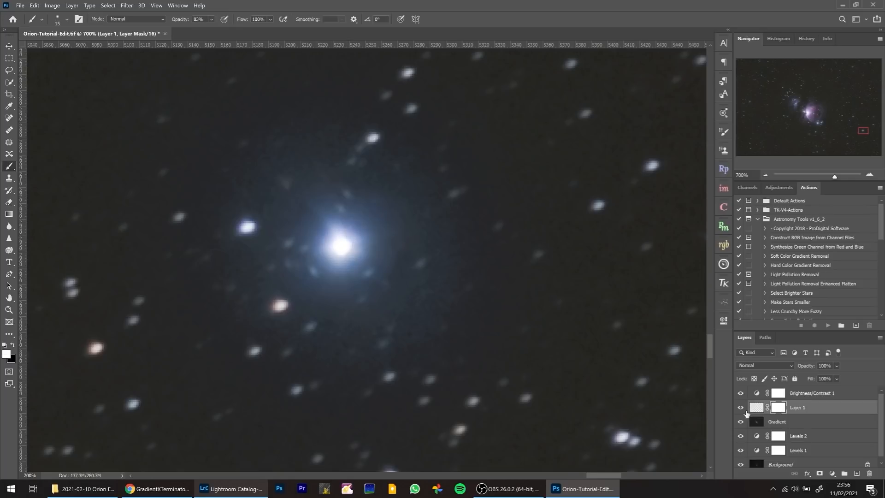
- Compare the star's halo with Layer 1 hidden and shown
{"action": "left_click", "coordinate": [741, 408]}
{"action": "left_click", "coordinate": [741, 408]}
{"action": "left_click", "coordinate": [740, 408]}
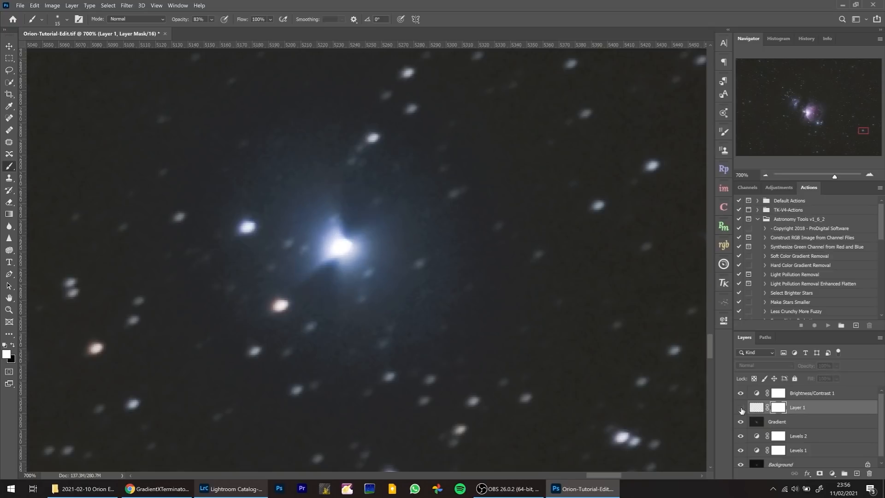
{"action": "left_click", "coordinate": [740, 408]}
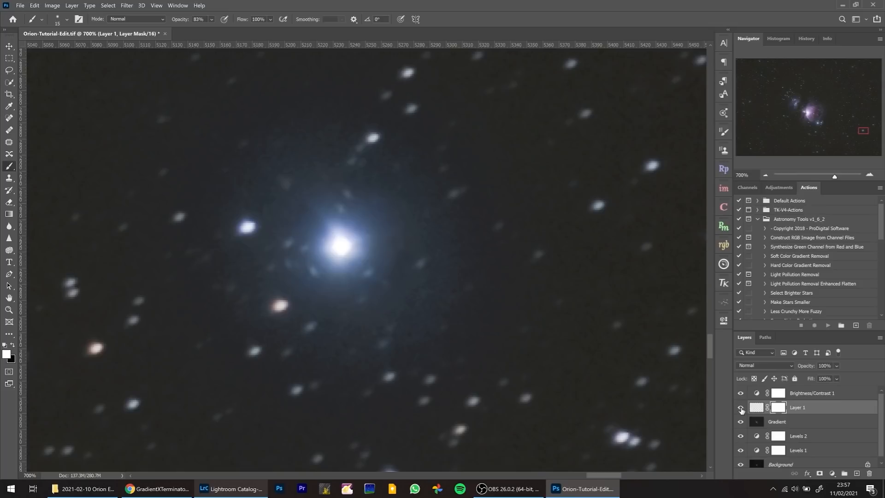
{"action": "left_click", "coordinate": [740, 408]}
{"action": "left_click", "coordinate": [740, 408]}
{"action": "left_click", "coordinate": [741, 408]}
{"action": "left_click", "coordinate": [740, 408]}
- Add an empty layer above Layer 1 and reduce the Spot Healing Brush to 35 px
{"action": "left_click", "coordinate": [14, 119]}
{"action": "key", "text": "ctrl+shift+n"}
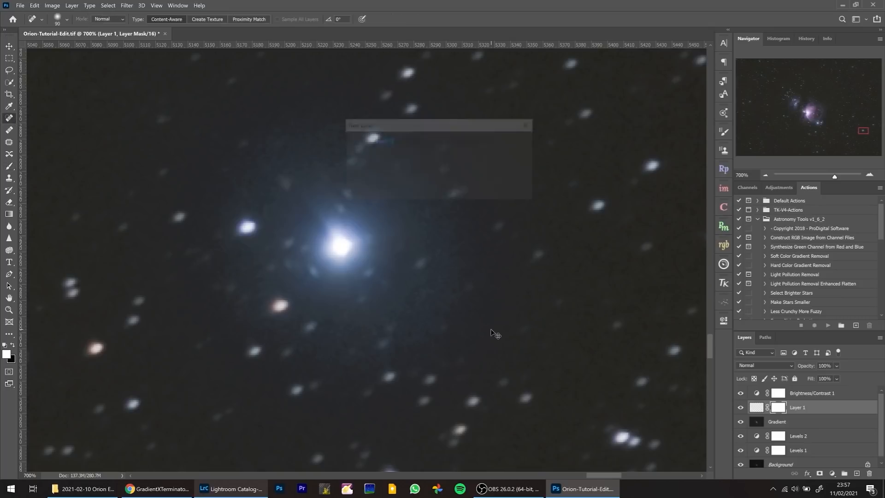
{"action": "key", "text": "Return"}
{"action": "key", "text": "bracketleft"}
{"action": "key", "text": "bracketleft"}
{"action": "key", "text": "bracketleft"}
{"action": "key", "text": "bracketleft"}
{"action": "key", "text": "bracketleft"}
{"action": "key", "text": "bracketleft"}
{"action": "key", "text": "bracketleft"}
{"action": "key", "text": "bracketleft"}
{"action": "key", "text": "bracketleft"}
{"action": "key", "text": "bracketleft"}
{"action": "key", "text": "bracketleft"}
{"action": "key", "text": "bracketleft"}
{"action": "key", "text": "bracketleft"}
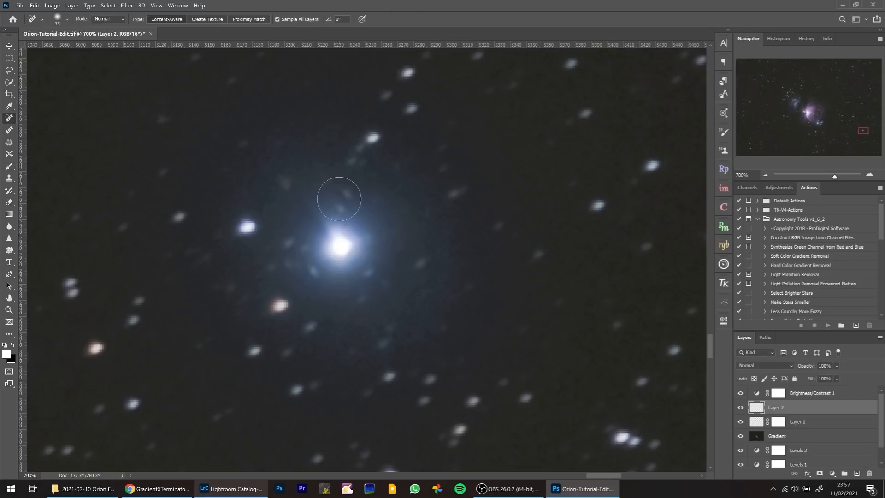
- Heal the stray faint stars around the bright star's core on Layer 2 and compare the layer hidden and shown
{"action": "left_click_drag", "start_coordinate": [343, 190], "coordinate": [345, 207]}
{"action": "mouse_move", "coordinate": [318, 276]}
{"action": "left_mouse_down"}
{"action": "mouse_move", "coordinate": [303, 248]}
{"action": "mouse_move", "coordinate": [321, 276]}
{"action": "mouse_move", "coordinate": [285, 242]}
{"action": "left_mouse_up"}
{"action": "left_click_drag", "start_coordinate": [375, 276], "coordinate": [362, 278]}
{"action": "left_click_drag", "start_coordinate": [304, 273], "coordinate": [290, 264]}
{"action": "left_click", "coordinate": [764, 175]}
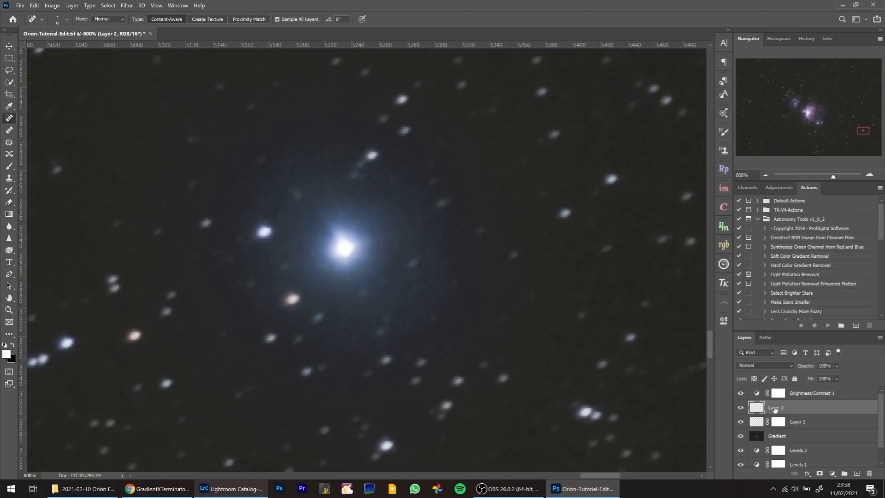
{"action": "left_click", "coordinate": [741, 407]}
{"action": "left_click", "coordinate": [741, 407]}
- Delete the Brightness/Contrast 1 adjustment layer
{"action": "key", "text": "ctrl+0"}
{"action": "left_click", "coordinate": [809, 395]}
{"action": "key", "text": "Delete"}
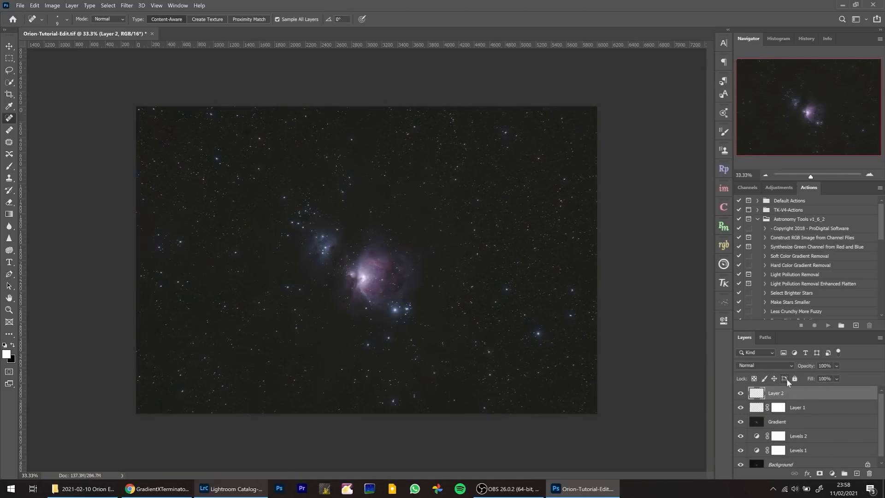
- Add a Curves adjustment layer above Layer 2 and enlarge its curve graph
{"action": "left_click", "coordinate": [869, 175]}
{"action": "left_click_drag", "start_coordinate": [833, 132], "coordinate": [829, 136]}
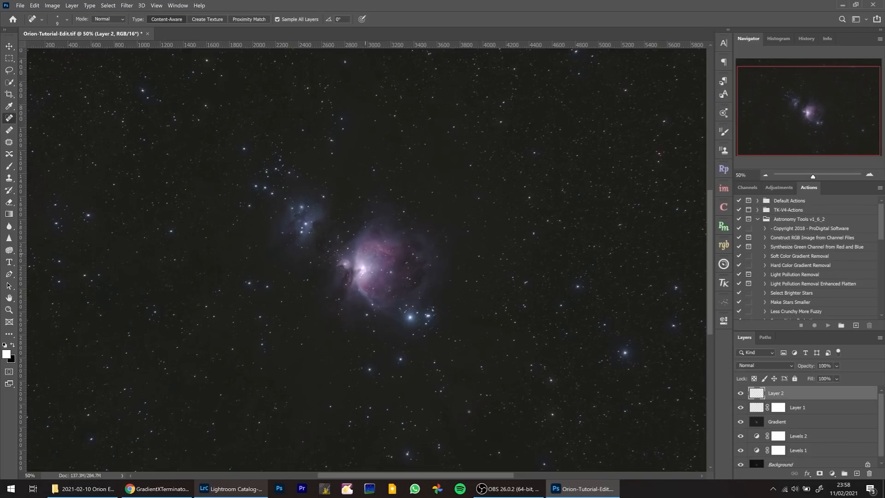
{"action": "left_click", "coordinate": [765, 175]}
{"action": "left_click", "coordinate": [832, 474]}
{"action": "left_click", "coordinate": [829, 358]}
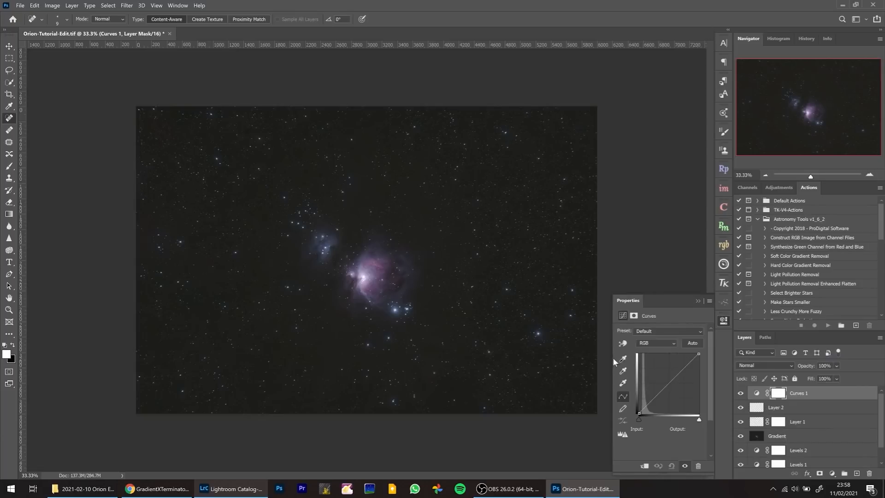
{"action": "left_click_drag", "start_coordinate": [612, 358], "coordinate": [543, 360]}
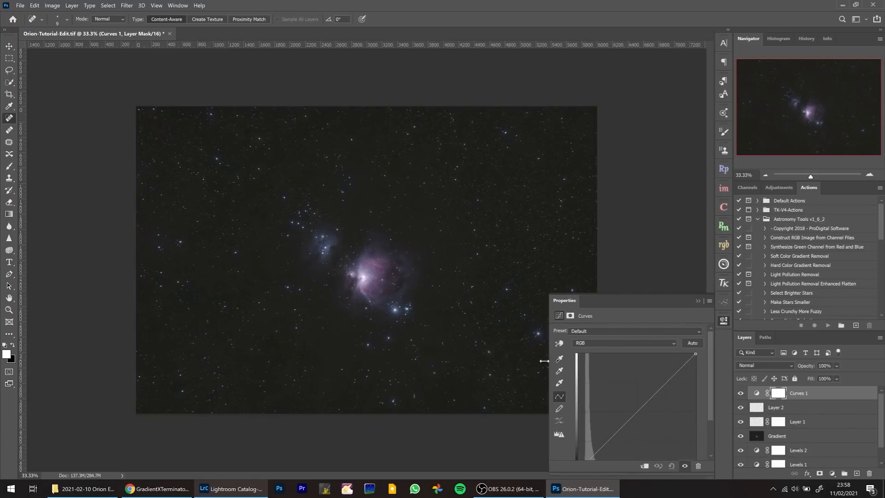
- Brighten the nebula's faint outer regions with the on-image Curves adjustment and darken the background sky beside it
{"action": "left_click", "coordinate": [869, 175]}
{"action": "left_click", "coordinate": [870, 175]}
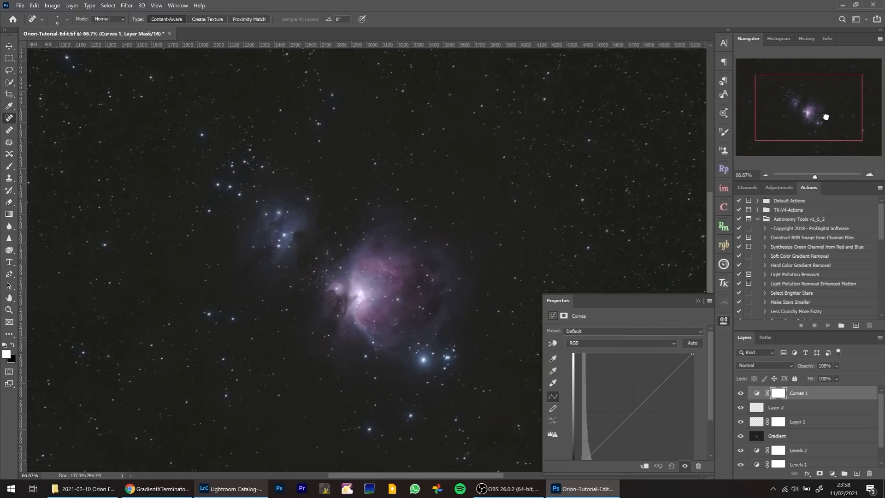
{"action": "left_click_drag", "start_coordinate": [824, 115], "coordinate": [823, 124]}
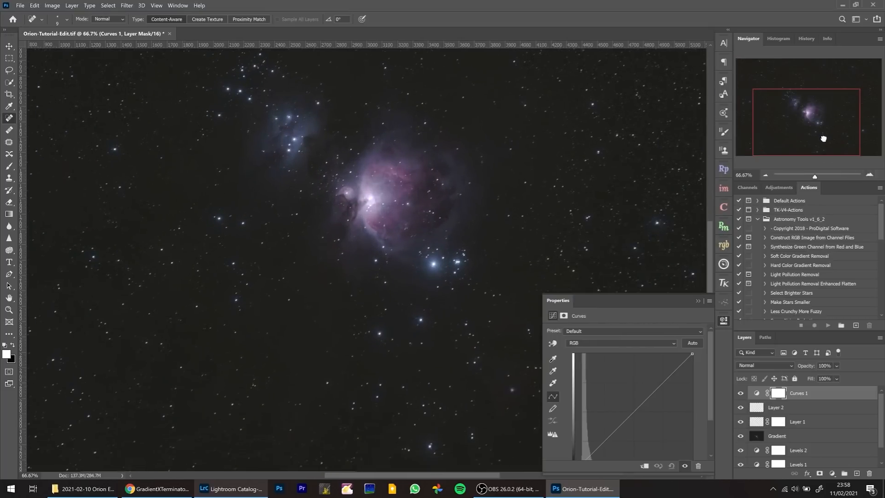
{"action": "left_click", "coordinate": [553, 344]}
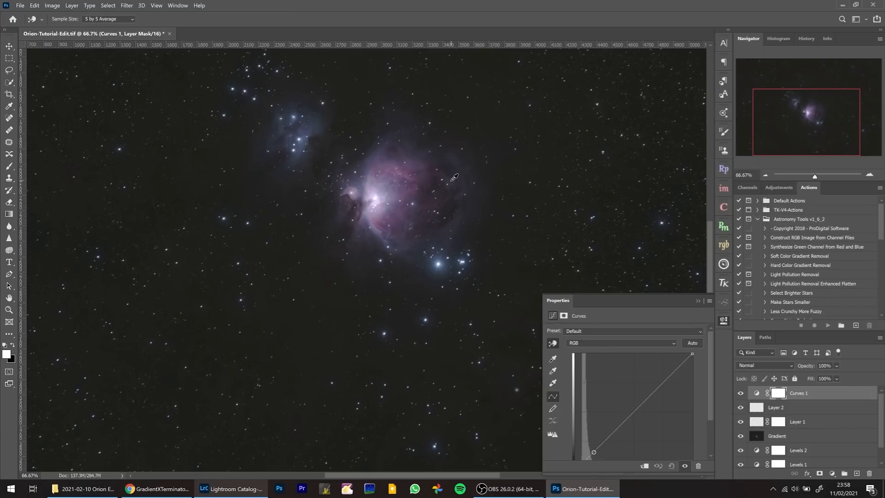
{"action": "left_click_drag", "start_coordinate": [454, 177], "coordinate": [454, 172]}
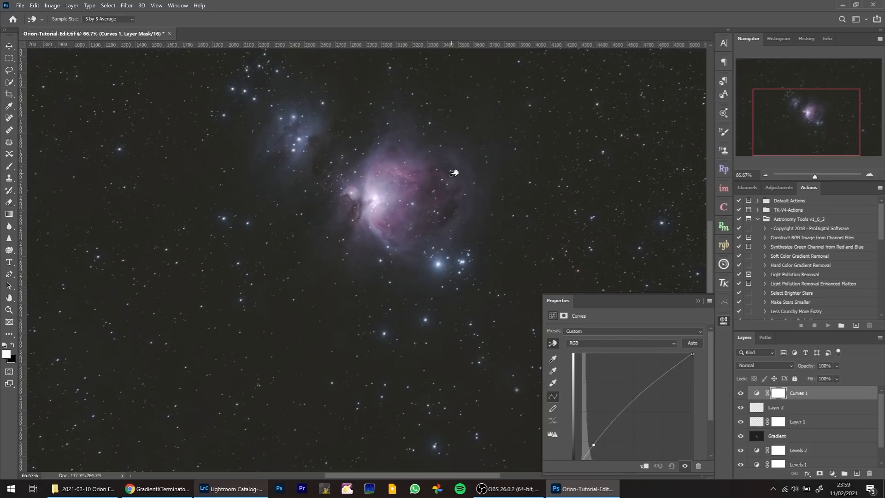
{"action": "left_click_drag", "start_coordinate": [454, 172], "coordinate": [454, 172]}
{"action": "left_click_drag", "start_coordinate": [328, 272], "coordinate": [327, 279]}
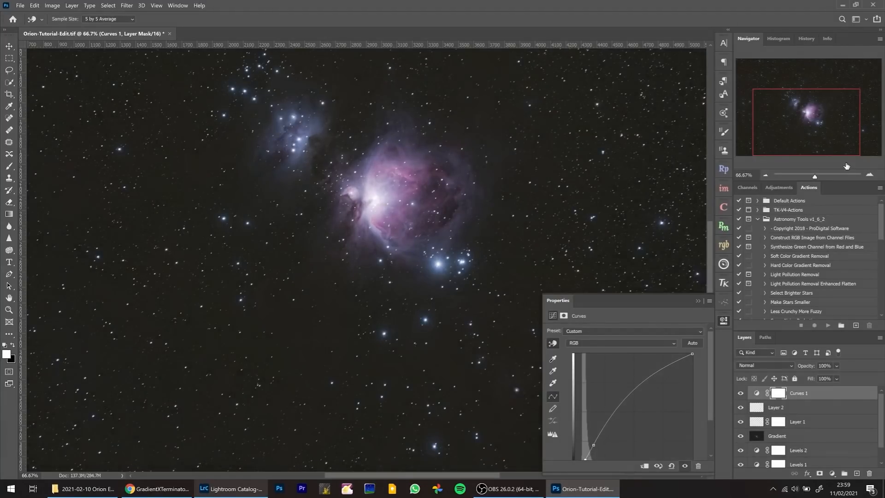
- Lower the darkest shadow point on the Curves 1 curve by two levels to darken the background sky slightly
{"action": "left_click", "coordinate": [769, 174]}
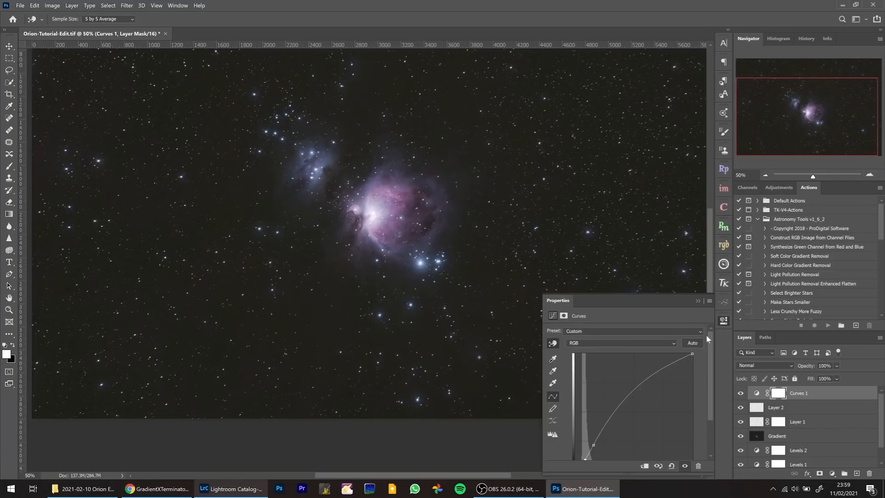
{"action": "left_click_drag", "start_coordinate": [711, 350], "coordinate": [709, 377]}
{"action": "left_click", "coordinate": [586, 413]}
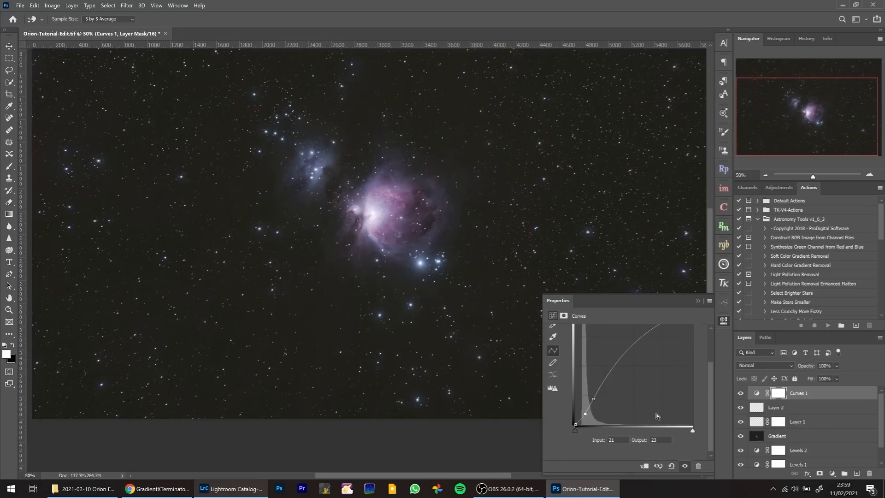
{"action": "key", "text": "Down"}
{"action": "key", "text": "Down"}
- Compare the whole image with the Curves 1 layer hidden and shown
{"action": "left_click", "coordinate": [740, 395]}
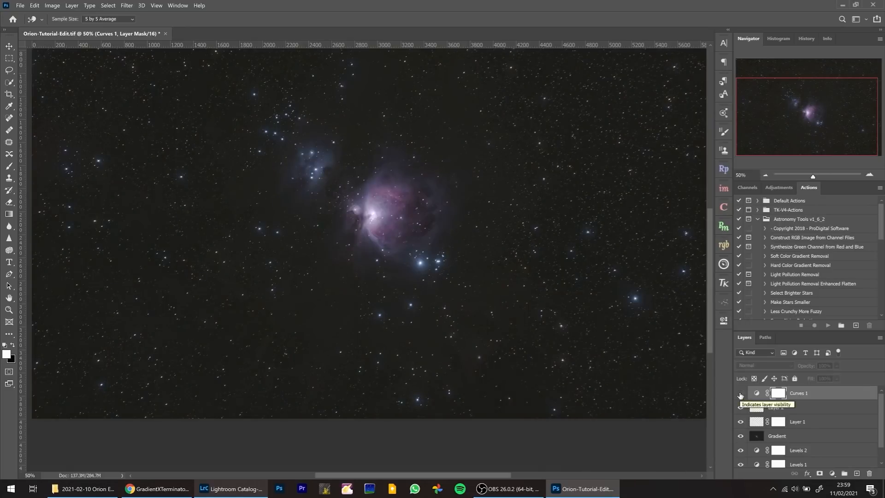
{"action": "left_click", "coordinate": [741, 395]}
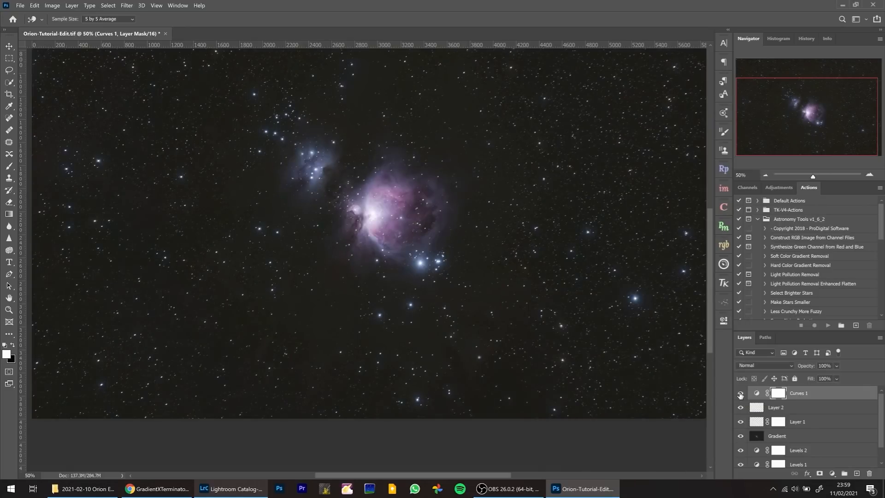
{"action": "left_click", "coordinate": [740, 395]}
{"action": "left_click", "coordinate": [740, 395]}
{"action": "left_click", "coordinate": [740, 395]}
{"action": "left_click", "coordinate": [740, 395]}
{"action": "left_click", "coordinate": [740, 395]}
{"action": "left_click", "coordinate": [741, 395]}
- Examine the bright blue stars and the nebula core at 200% with Curves 1 hidden and shown
{"action": "left_click", "coordinate": [871, 175]}
{"action": "left_click", "coordinate": [871, 175]}
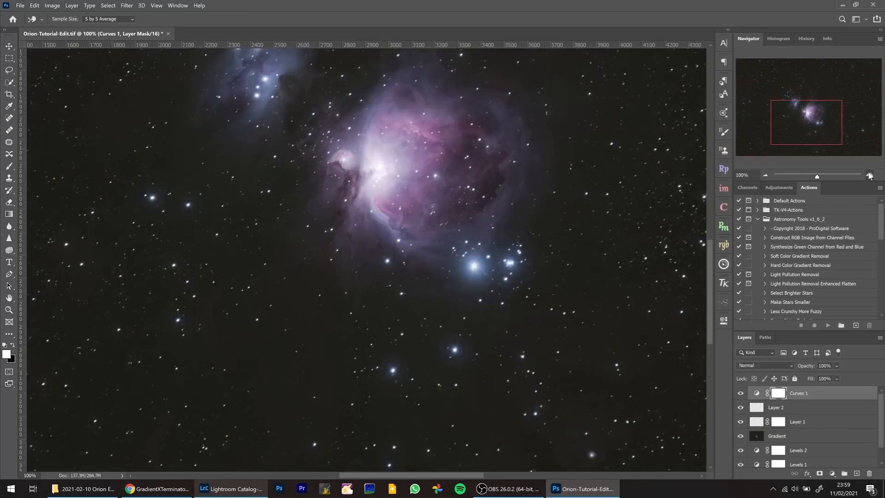
{"action": "left_click", "coordinate": [871, 175]}
{"action": "left_click_drag", "start_coordinate": [815, 125], "coordinate": [822, 125]}
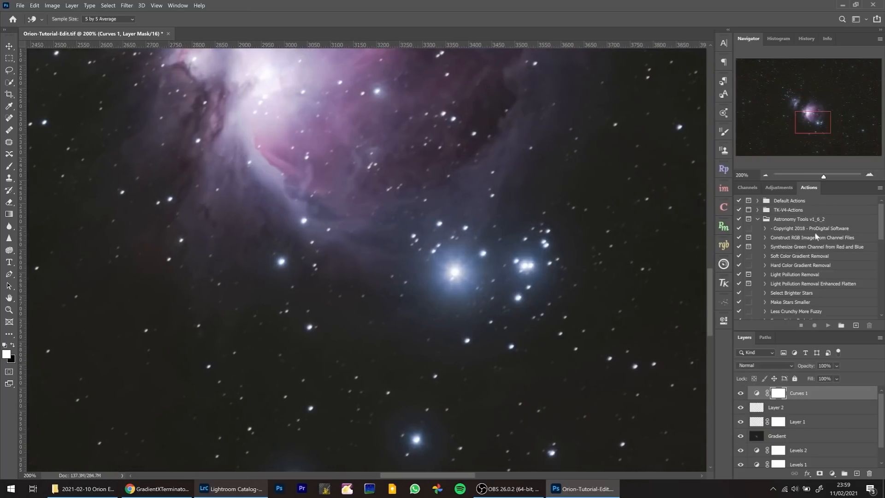
{"action": "left_click", "coordinate": [740, 393]}
{"action": "left_click", "coordinate": [741, 393]}
{"action": "left_click_drag", "start_coordinate": [806, 129], "coordinate": [849, 139]}
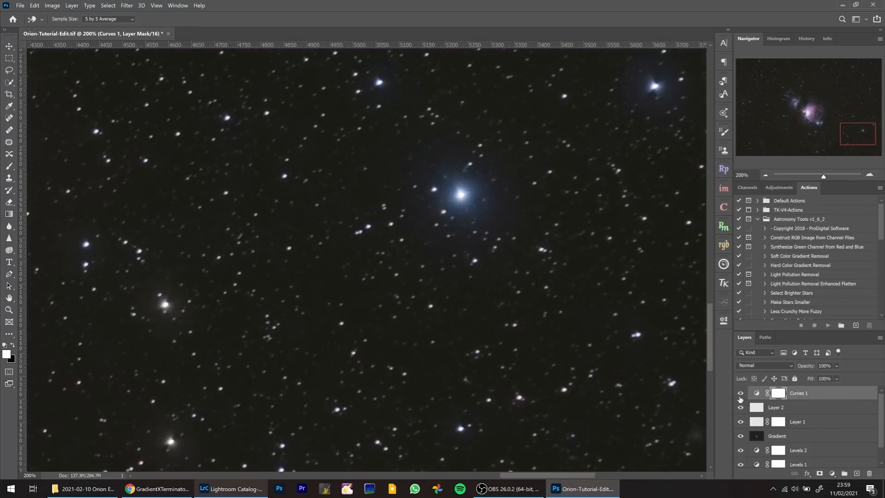
{"action": "left_click", "coordinate": [741, 393]}
{"action": "left_click", "coordinate": [740, 393]}
{"action": "left_click_drag", "start_coordinate": [856, 134], "coordinate": [802, 113]}
{"action": "left_click", "coordinate": [740, 393]}
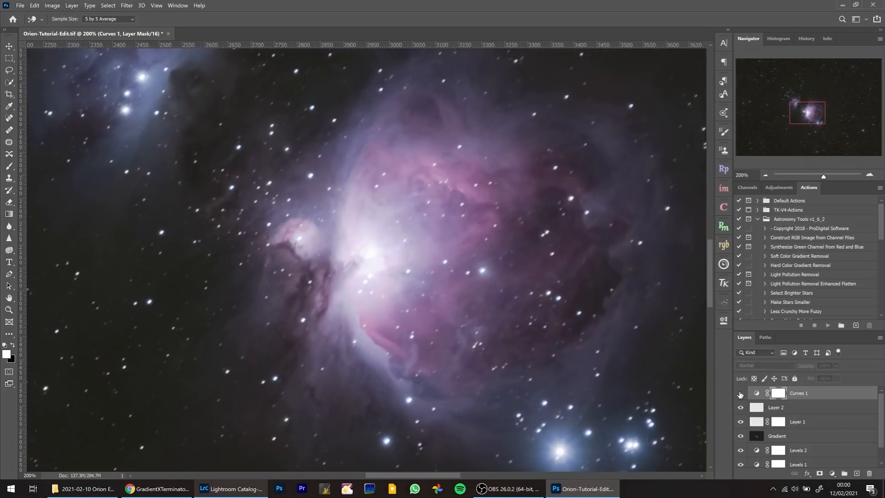
{"action": "left_click", "coordinate": [741, 393]}
- Paint the Curves 1 mask over the nebula's bright core with a soft black 200 px brush at 12% opacity
{"action": "key", "text": "b"}
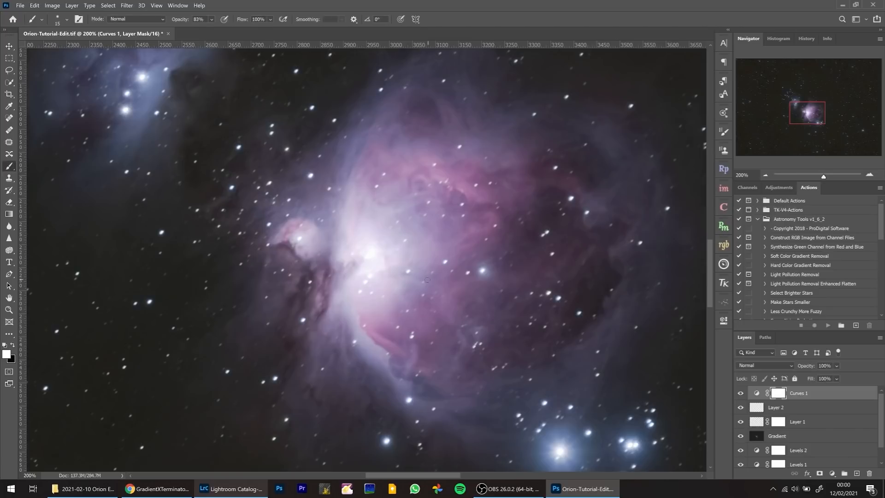
{"action": "key", "text": "x"}
{"action": "key", "text": "]"}
{"action": "key", "text": "]"}
{"action": "key", "text": "]"}
{"action": "key", "text": "]"}
{"action": "key", "text": "]"}
{"action": "key", "text": "]"}
{"action": "key", "text": "]"}
{"action": "key", "text": "]"}
{"action": "key", "text": "]"}
{"action": "key", "text": "]"}
{"action": "key", "text": "]"}
{"action": "key", "text": "]"}
{"action": "key", "text": "]"}
{"action": "key", "text": "]"}
{"action": "key", "text": "]"}
{"action": "key", "text": "]"}
{"action": "key", "text": "1"}
{"action": "key", "text": "3"}
{"action": "left_click", "coordinate": [376, 250]}
{"action": "left_click", "coordinate": [381, 256]}
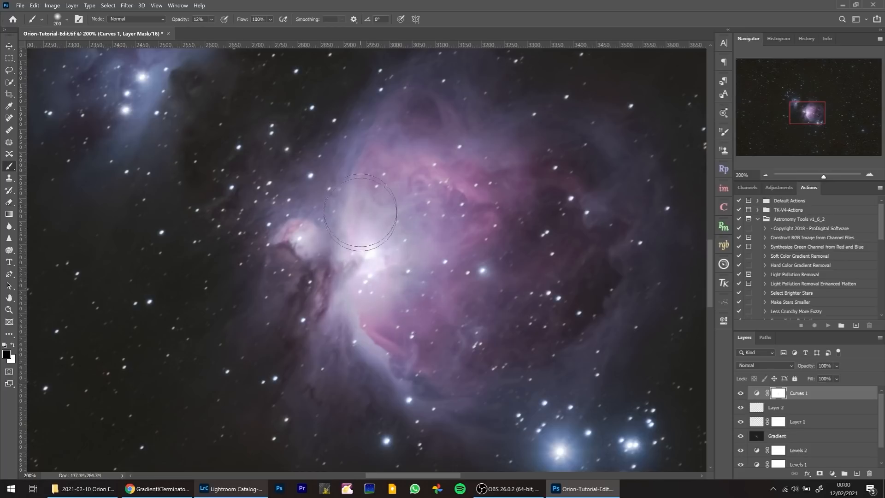
- Check the masked nebula core with Curves 1 hidden and shown
{"action": "left_click", "coordinate": [741, 393]}
{"action": "left_click", "coordinate": [741, 393]}
{"action": "left_click", "coordinate": [741, 393]}
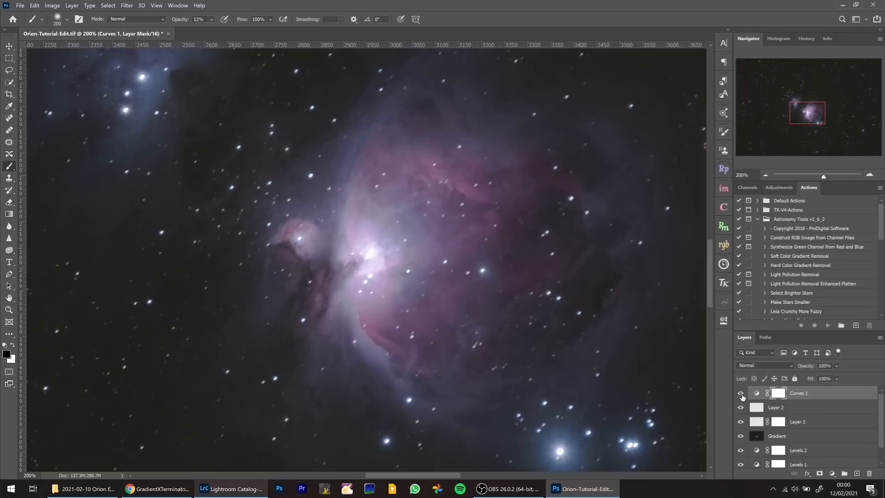
{"action": "left_click", "coordinate": [741, 393]}
- Pull down the upper part of the Curves 1 curve to tone down the highlights and compare before and after
{"action": "left_click", "coordinate": [766, 175]}
{"action": "double_click", "coordinate": [756, 393]}
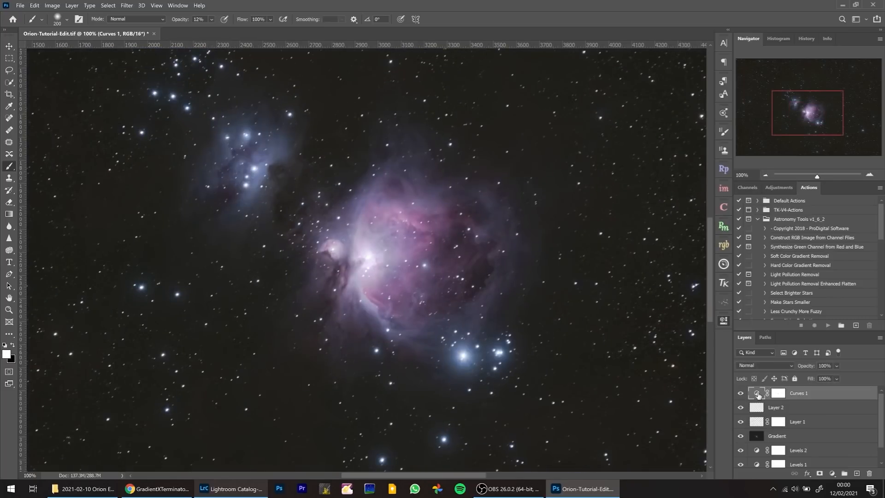
{"action": "left_click_drag", "start_coordinate": [712, 371], "coordinate": [712, 348]}
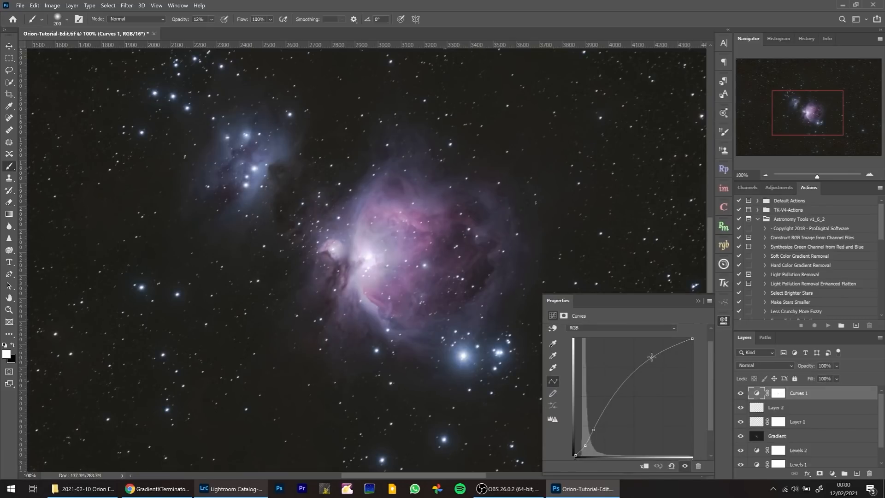
{"action": "left_click_drag", "start_coordinate": [650, 356], "coordinate": [651, 366]}
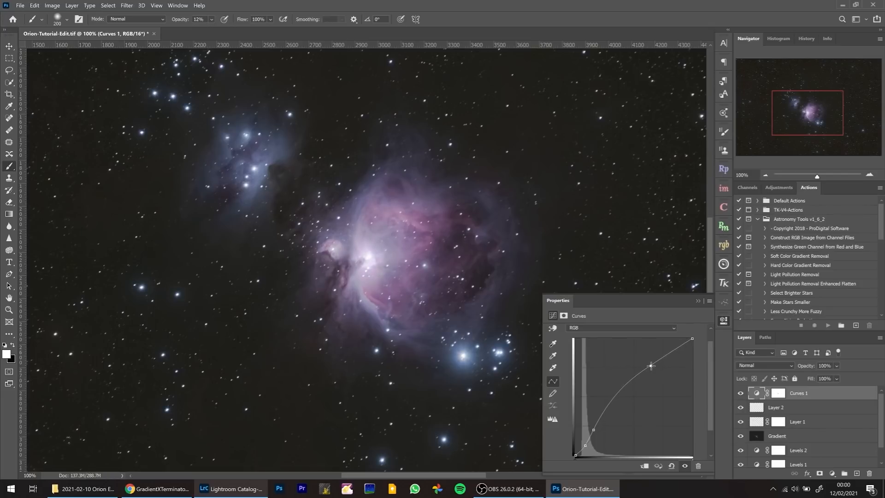
{"action": "left_click", "coordinate": [741, 393]}
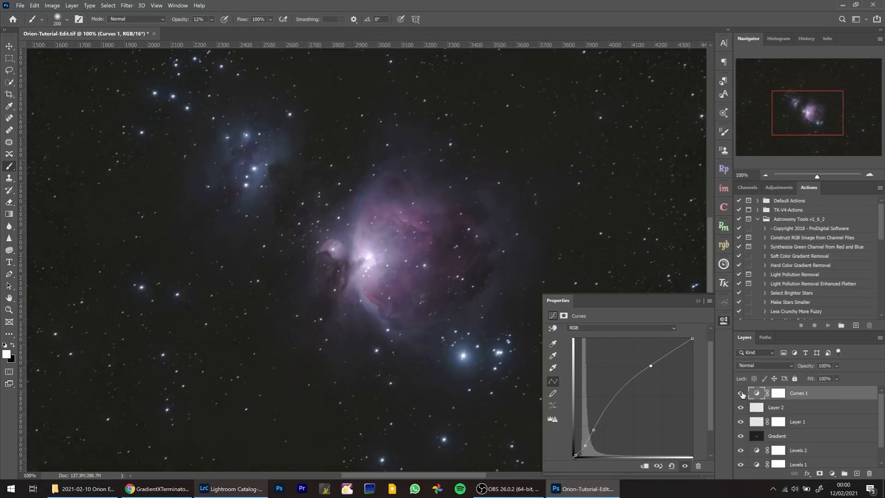
{"action": "left_click", "coordinate": [740, 392]}
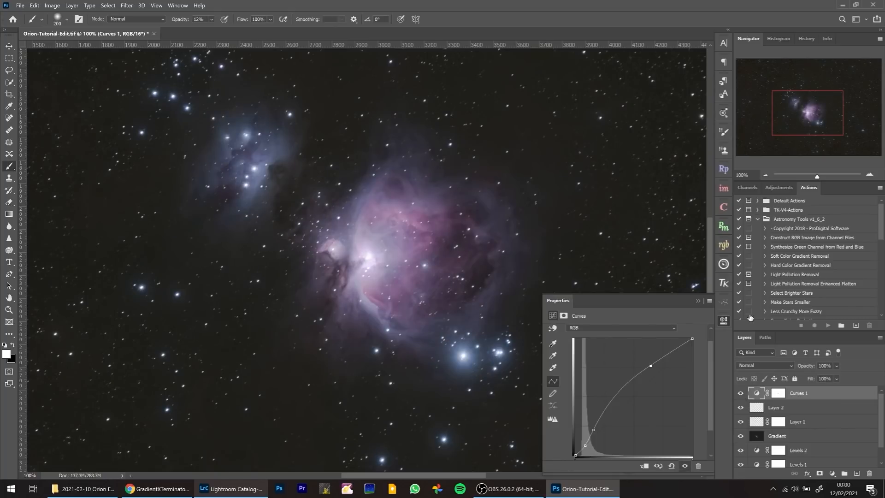
- Add a second Curves adjustment layer above Curves 1
{"action": "left_click", "coordinate": [699, 301]}
{"action": "left_click", "coordinate": [766, 175]}
{"action": "left_click", "coordinate": [766, 175]}
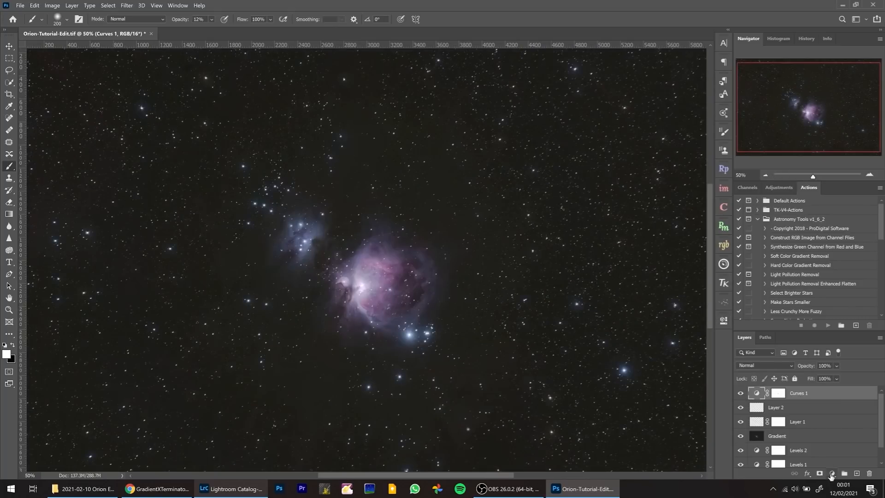
{"action": "left_click", "coordinate": [832, 473]}
{"action": "left_click", "coordinate": [818, 361]}
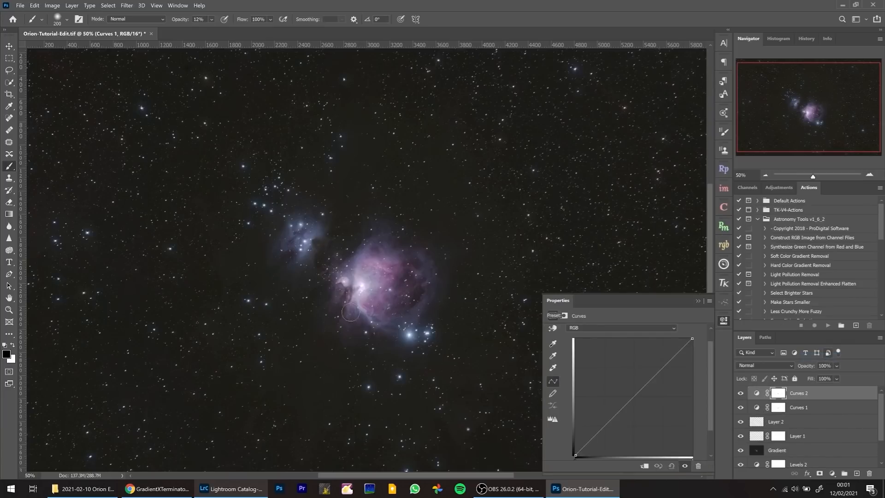
- Brighten the nebula's outer glow on Curves 2 with the on-image adjustment and darken the background sky above it
{"action": "left_click", "coordinate": [870, 175]}
{"action": "left_click", "coordinate": [869, 175]}
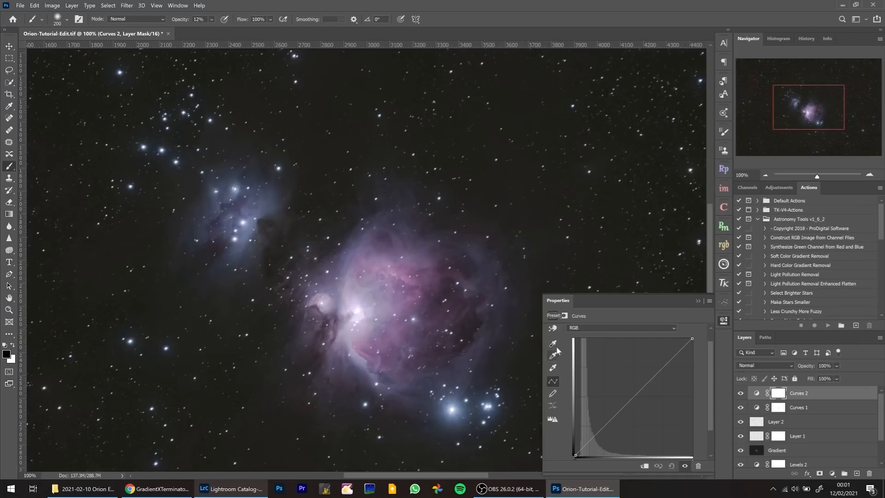
{"action": "left_click", "coordinate": [553, 328]}
{"action": "left_click_drag", "start_coordinate": [485, 279], "coordinate": [485, 266]}
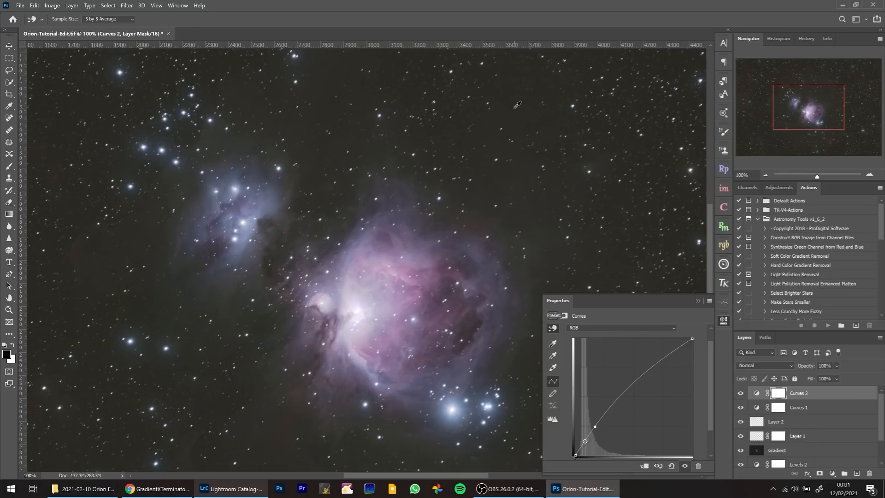
{"action": "left_click_drag", "start_coordinate": [515, 108], "coordinate": [514, 117]}
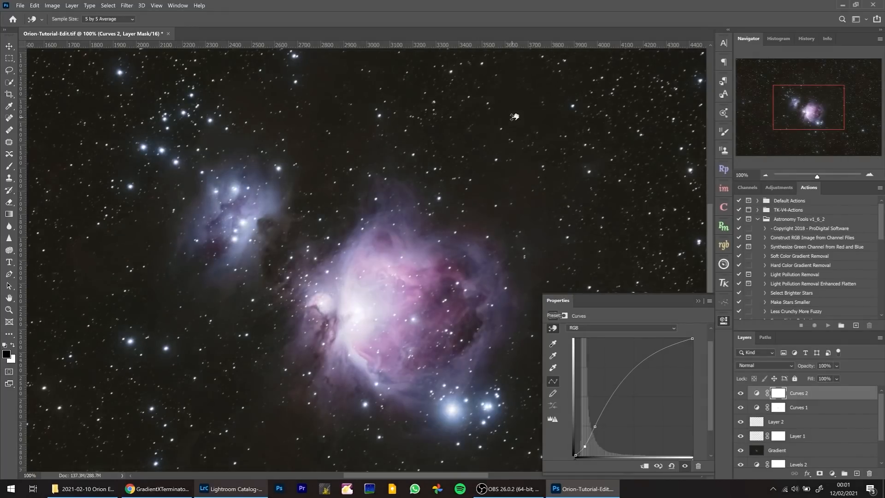
{"action": "left_click_drag", "start_coordinate": [514, 117], "coordinate": [514, 117]}
- Lower the highlights on the Curves 2 curve and compare the layer hidden and shown
{"action": "mouse_move", "coordinate": [648, 356]}
{"action": "left_mouse_down"}
{"action": "mouse_move", "coordinate": [648, 377]}
{"action": "mouse_move", "coordinate": [647, 367]}
{"action": "left_mouse_up"}
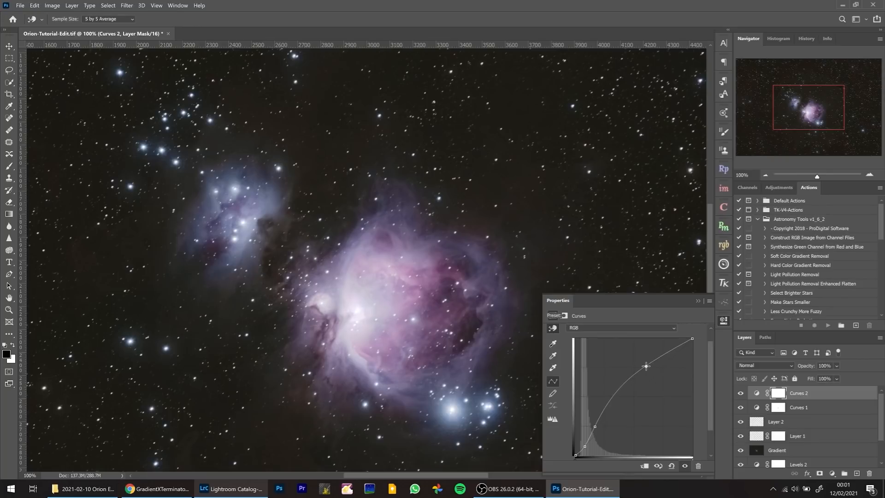
{"action": "left_click", "coordinate": [741, 393]}
{"action": "left_click", "coordinate": [741, 393]}
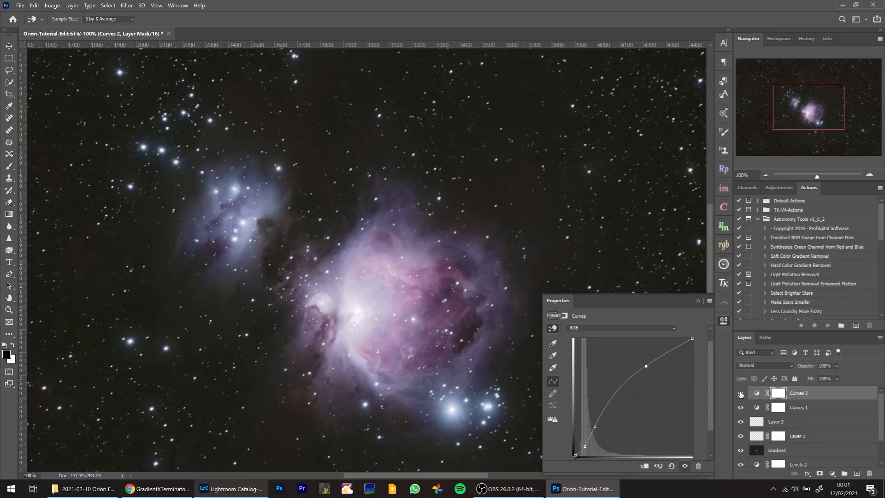
{"action": "left_click", "coordinate": [697, 301]}
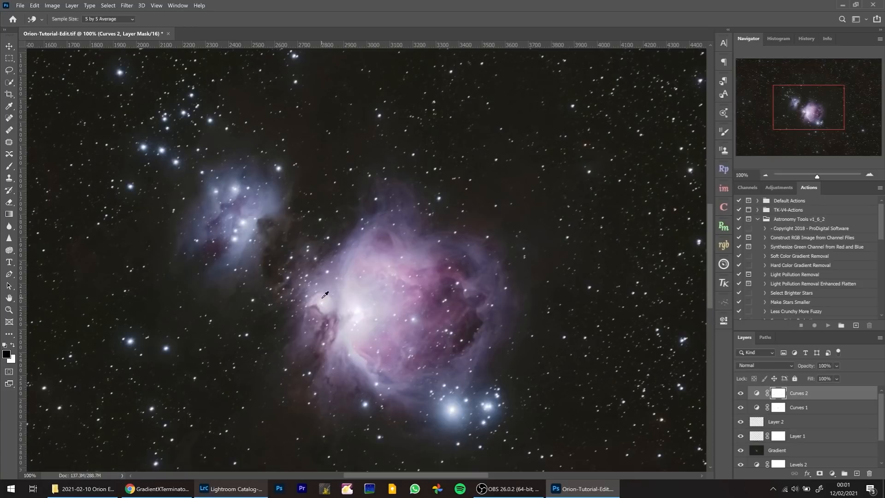
- Paint black on the Curves 2 mask over the nebula's bright core at 12% brush opacity
{"action": "key", "text": "b"}
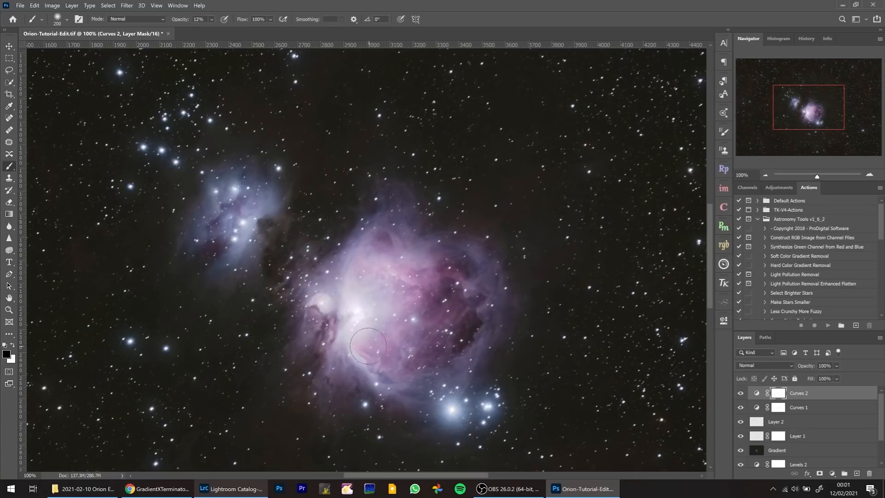
{"action": "mouse_move", "coordinate": [363, 287]}
{"action": "left_mouse_down"}
{"action": "mouse_move", "coordinate": [363, 339]}
{"action": "mouse_move", "coordinate": [382, 283]}
{"action": "mouse_move", "coordinate": [356, 342]}
{"action": "mouse_move", "coordinate": [359, 284]}
{"action": "left_mouse_up"}
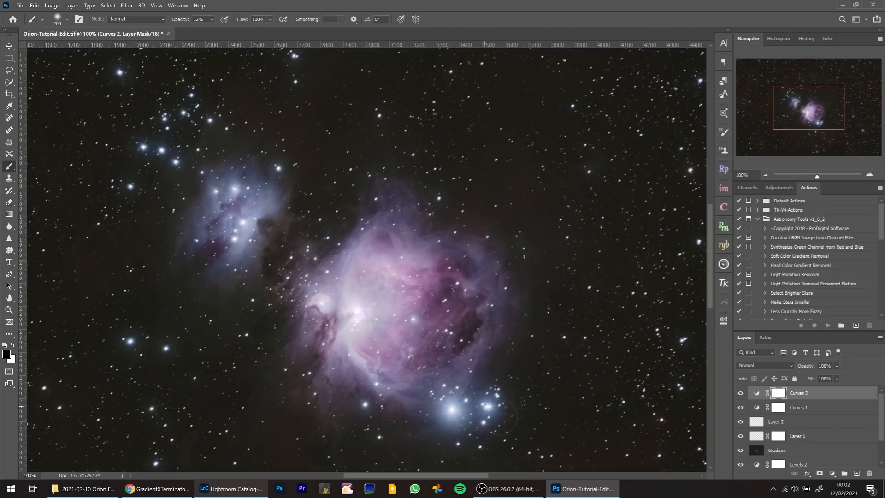
{"action": "left_click_drag", "start_coordinate": [808, 118], "coordinate": [817, 124]}
{"action": "key", "text": "ctrl+minus"}
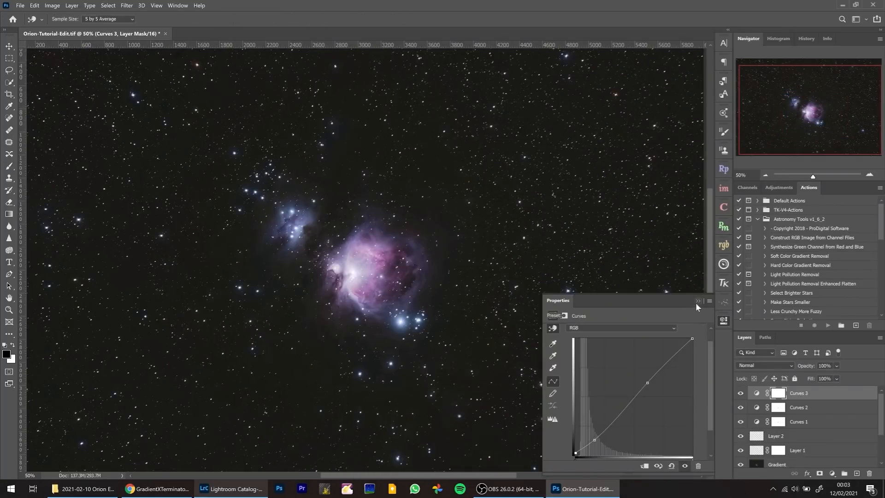
- Stamp all visible layers into a new merged layer above Curves 3
{"action": "left_click", "coordinate": [698, 301]}
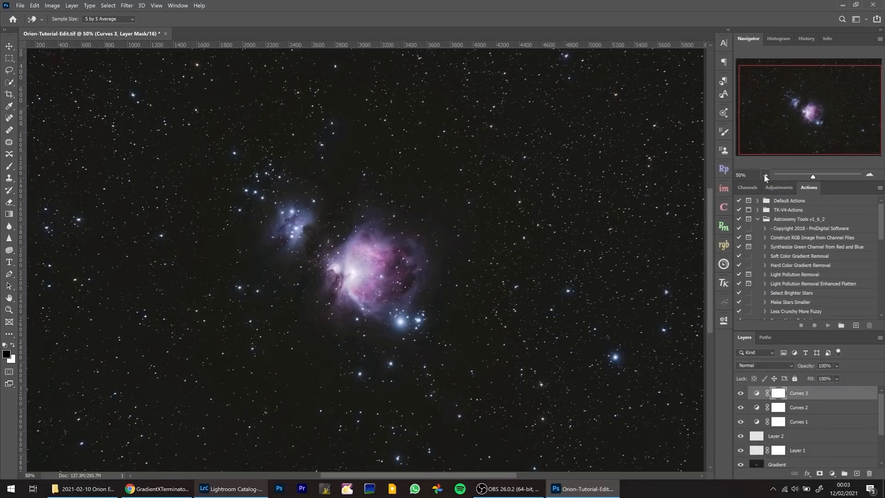
{"action": "key", "text": "ctrl+shift+alt+e"}
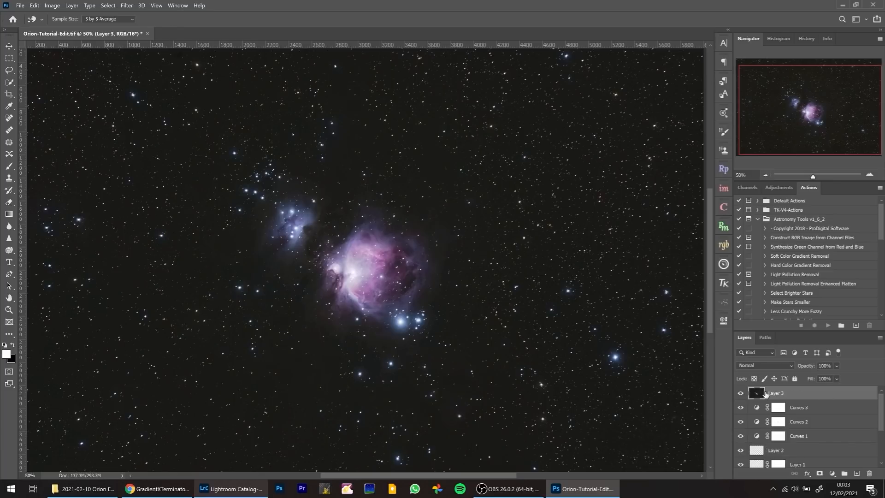
- Select the highlights of Layer 3 with Color Range at 36% fuzziness and a range of 118
{"action": "left_click", "coordinate": [108, 5]}
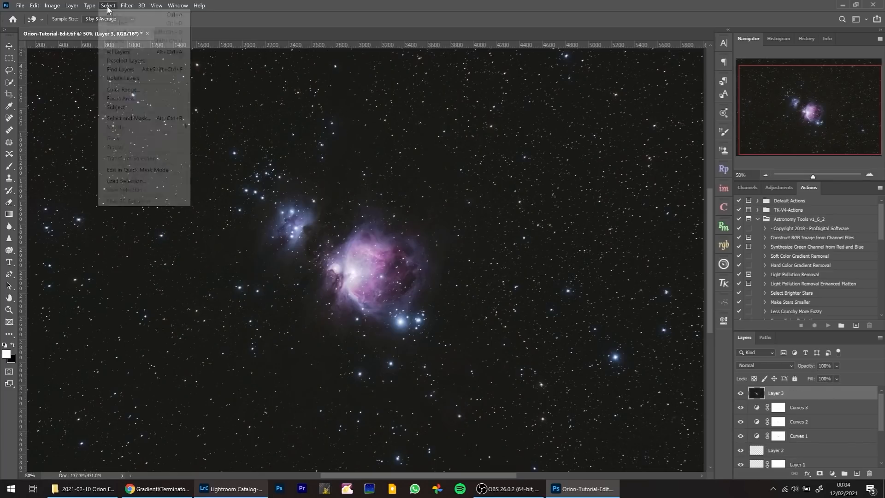
{"action": "left_click", "coordinate": [123, 89]}
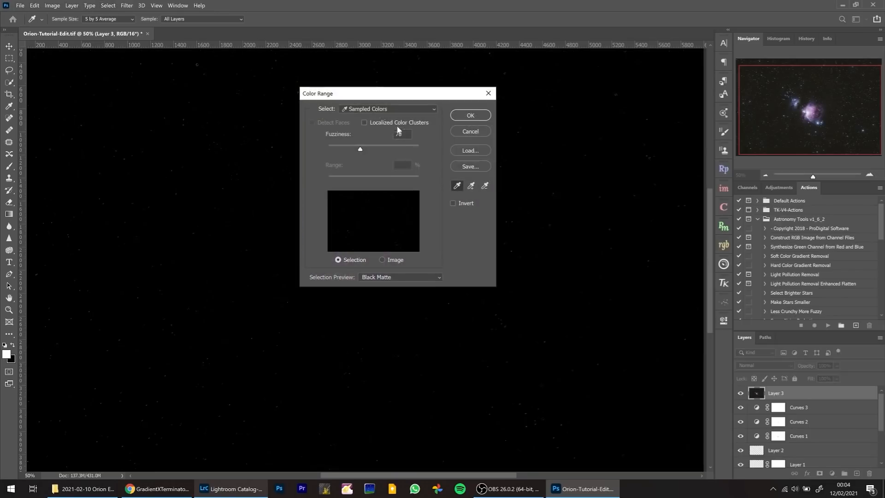
{"action": "left_click", "coordinate": [400, 110]}
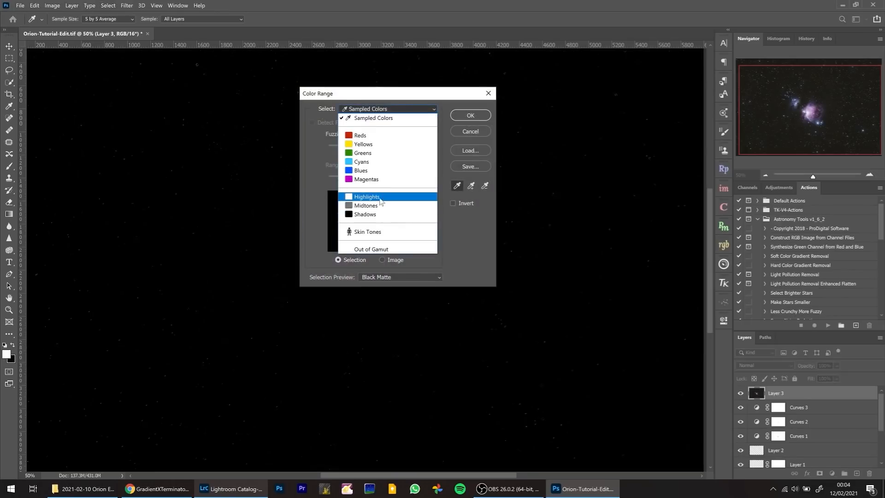
{"action": "left_click", "coordinate": [380, 198]}
{"action": "mouse_move", "coordinate": [357, 152]}
{"action": "left_mouse_down"}
{"action": "mouse_move", "coordinate": [395, 150]}
{"action": "mouse_move", "coordinate": [370, 150]}
{"action": "left_mouse_up"}
{"action": "left_click_drag", "start_coordinate": [395, 181], "coordinate": [359, 181]}
{"action": "left_click", "coordinate": [359, 182]}
{"action": "left_click_drag", "start_coordinate": [383, 151], "coordinate": [359, 151]}
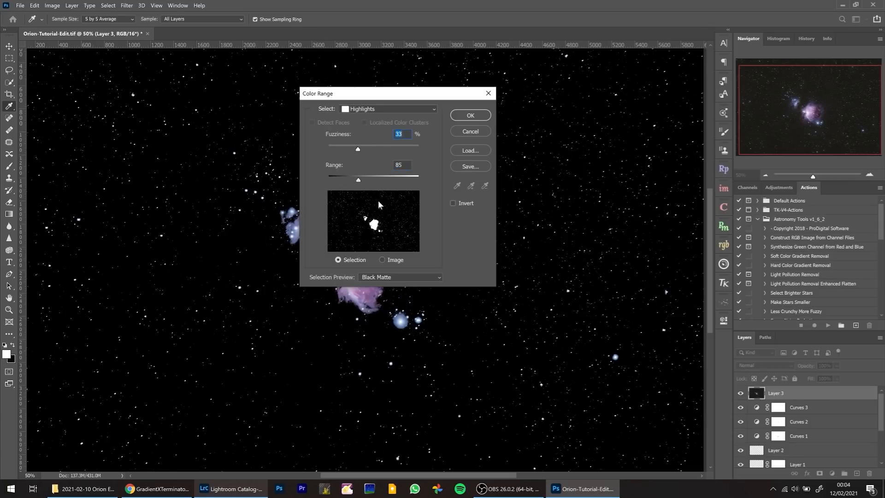
{"action": "left_click_drag", "start_coordinate": [359, 183], "coordinate": [370, 181]}
{"action": "left_click_drag", "start_coordinate": [365, 150], "coordinate": [362, 151]}
{"action": "left_click_drag", "start_coordinate": [362, 98], "coordinate": [451, 108]}
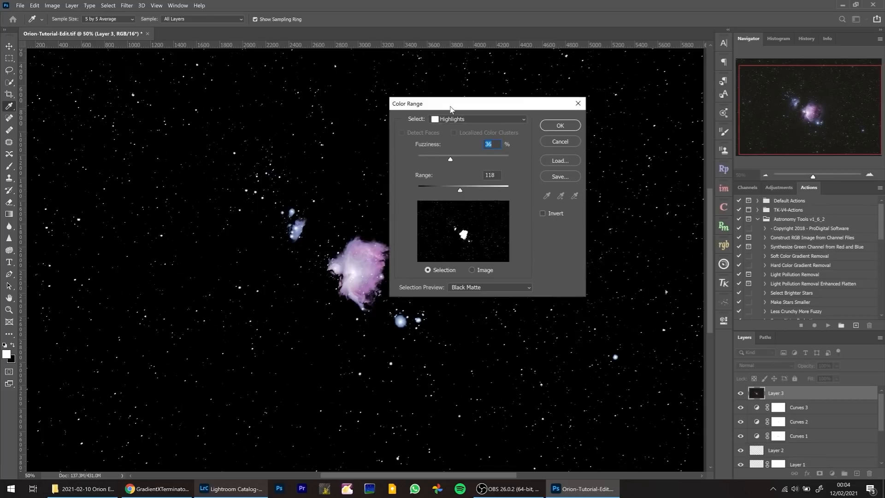
{"action": "key", "text": "Return"}
- Expand the highlights selection on Layer 3 by 1 pixel
{"action": "left_click", "coordinate": [870, 174]}
{"action": "left_click", "coordinate": [870, 175]}
{"action": "left_click", "coordinate": [869, 175]}
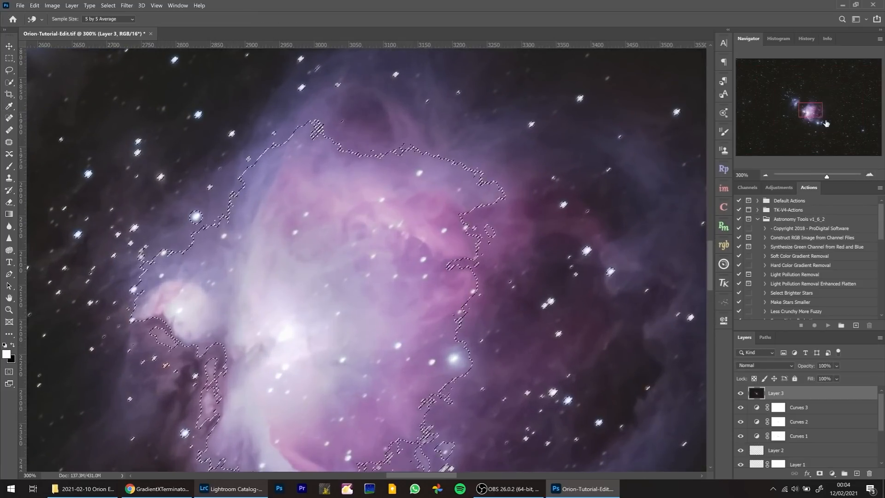
{"action": "left_click_drag", "start_coordinate": [815, 112], "coordinate": [799, 98]}
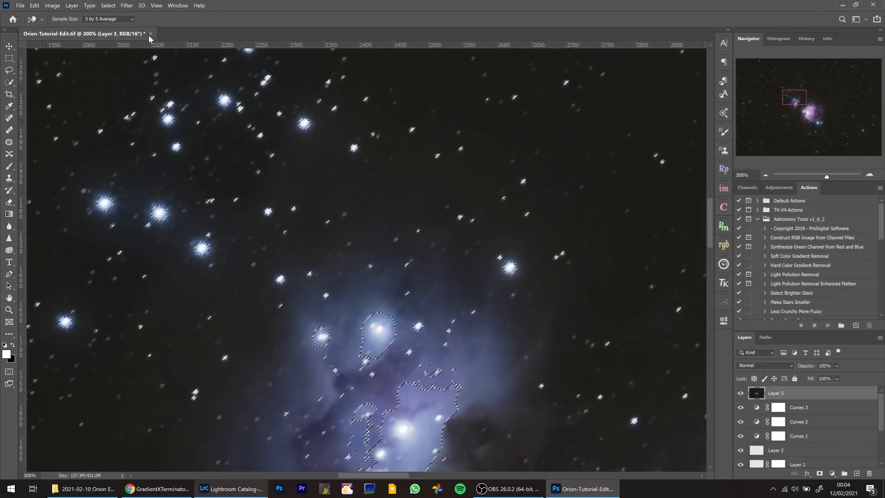
{"action": "left_click", "coordinate": [111, 8]}
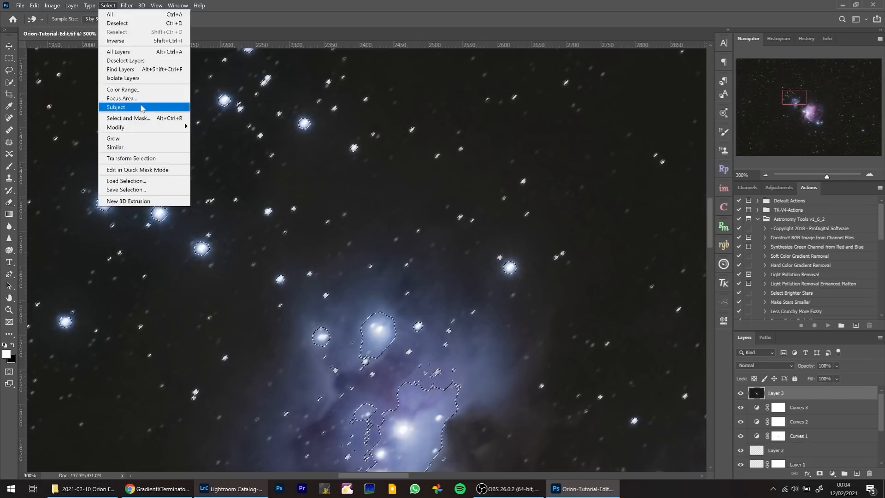
{"action": "mouse_move", "coordinate": [146, 128]}
{"action": "left_click", "coordinate": [207, 145]}
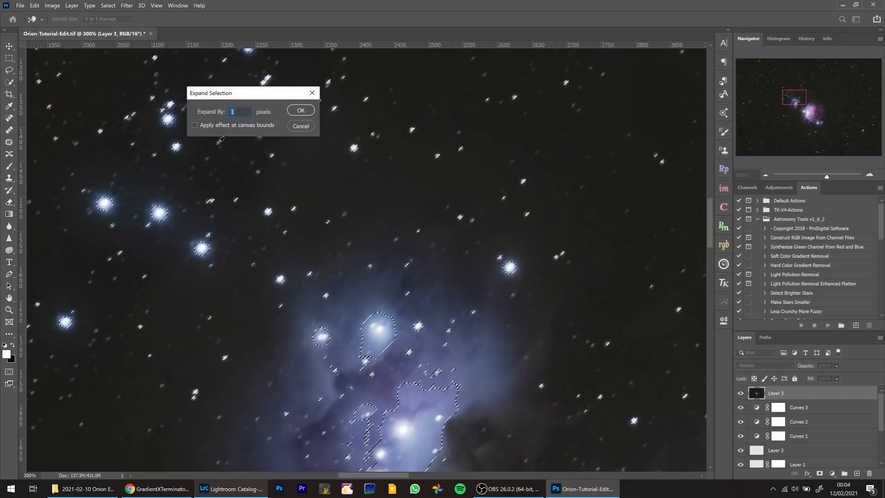
{"action": "left_click_drag", "start_coordinate": [251, 94], "coordinate": [465, 141]}
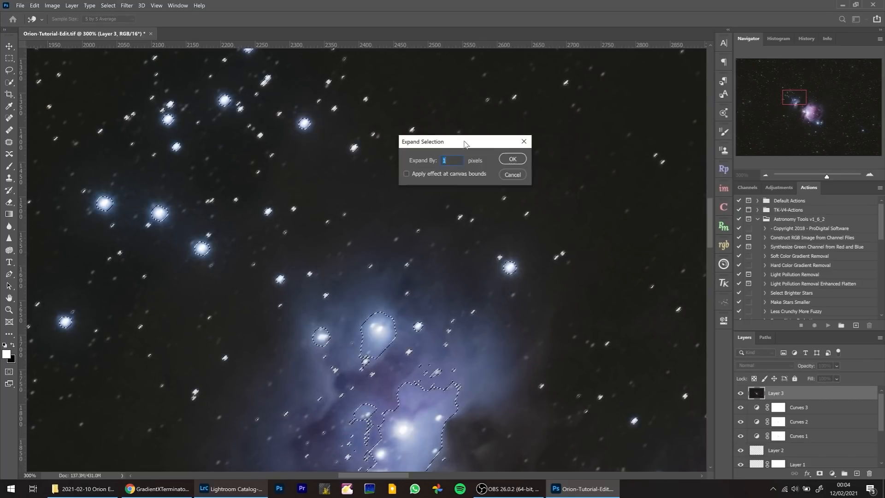
{"action": "left_click", "coordinate": [515, 158]}
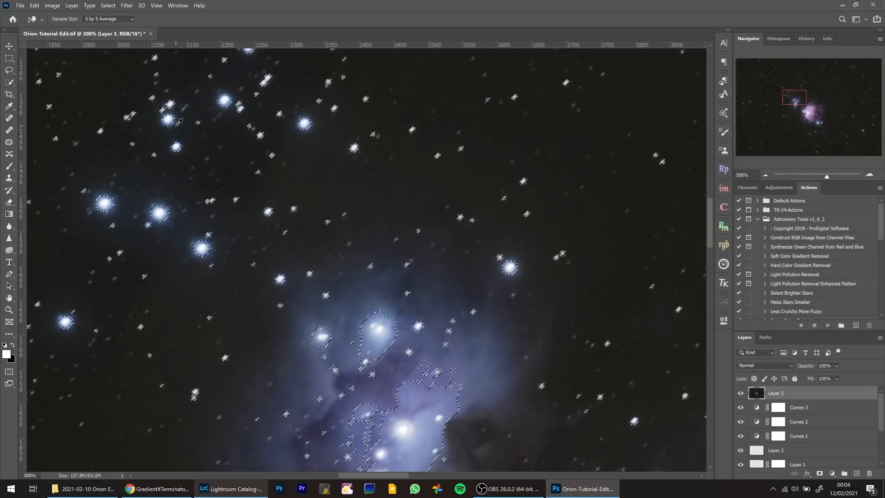
- Expand the star and nebula highlight selection a second time by the same amount
{"action": "left_click", "coordinate": [127, 5]}
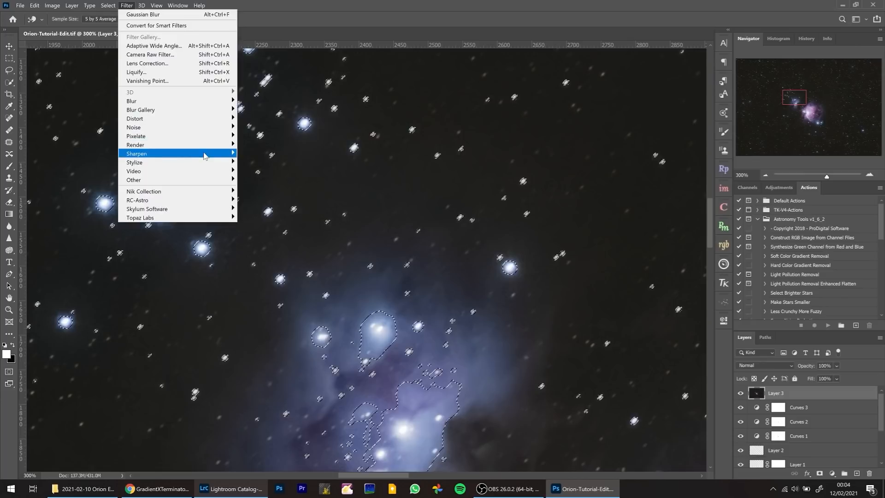
{"action": "mouse_move", "coordinate": [106, 4]}
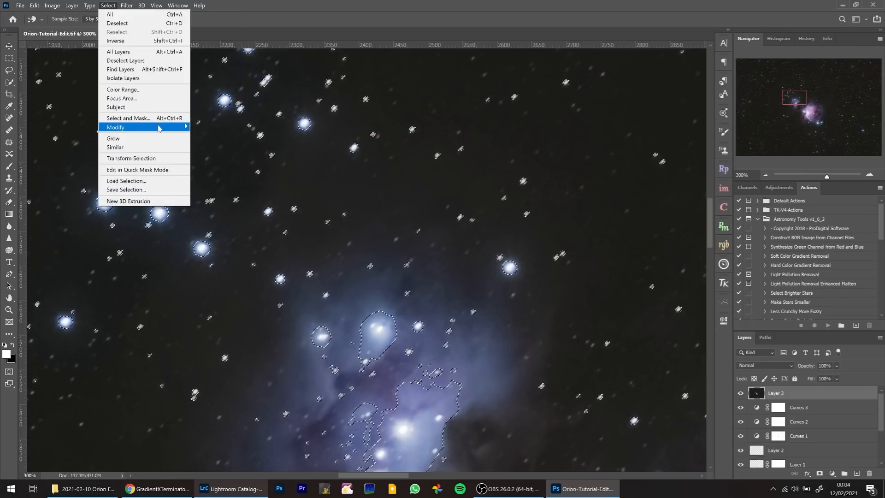
{"action": "left_click", "coordinate": [220, 147]}
{"action": "left_click", "coordinate": [510, 144]}
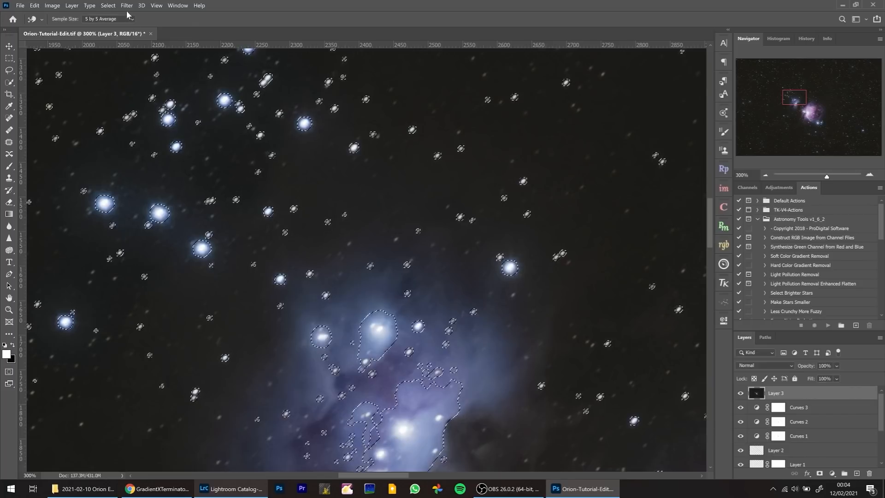
- Feather the expanded selection with a radius of 1 pixel
{"action": "left_click", "coordinate": [113, 8]}
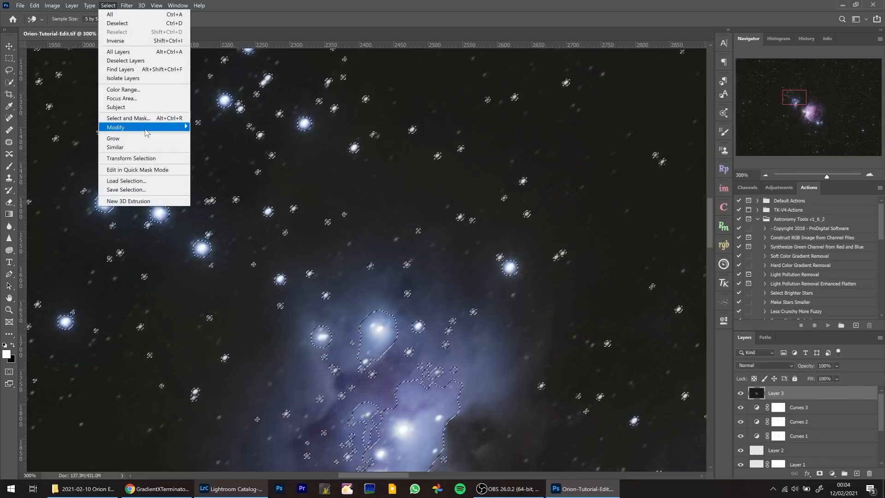
{"action": "left_click", "coordinate": [223, 162]}
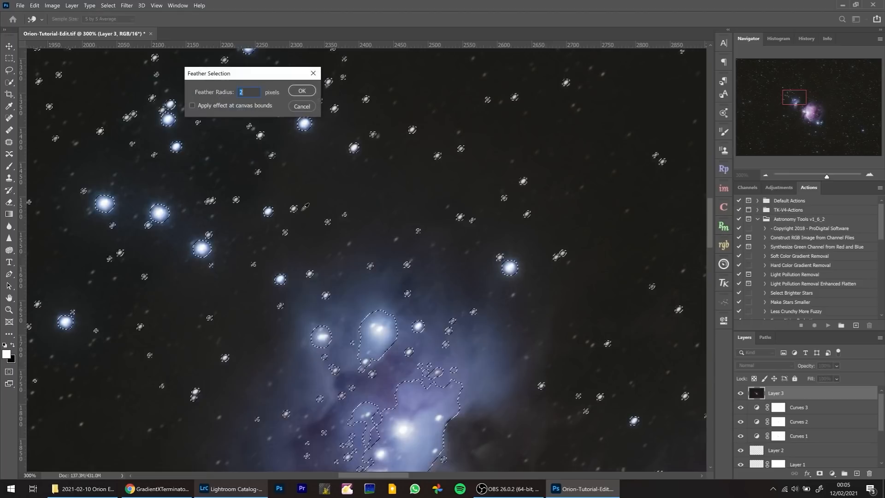
{"action": "type", "text": "1"}
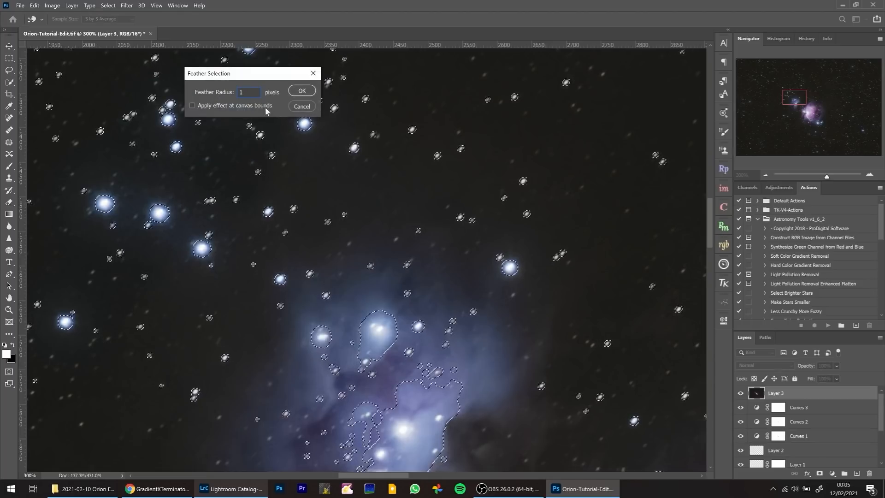
{"action": "left_click", "coordinate": [303, 90]}
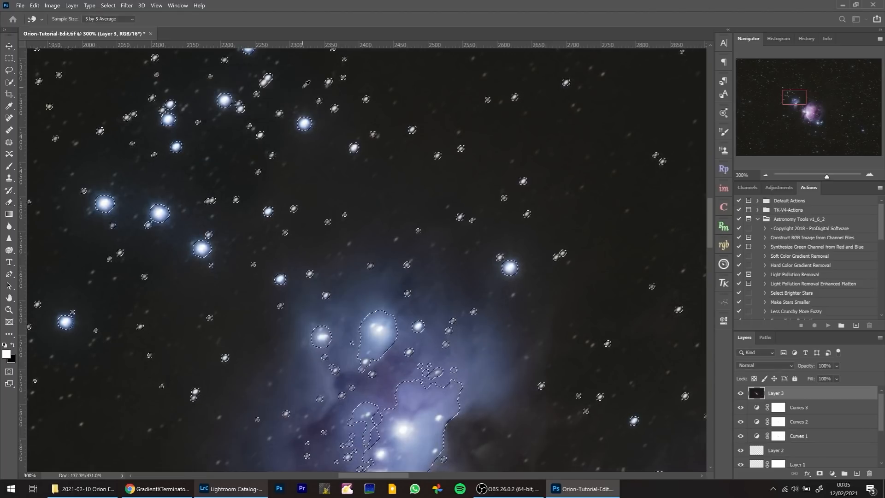
- Shrink the selected stars on Layer 3 with the Minimum filter at a 0.6-pixel radius, preserving roundness
{"action": "left_click", "coordinate": [131, 6]}
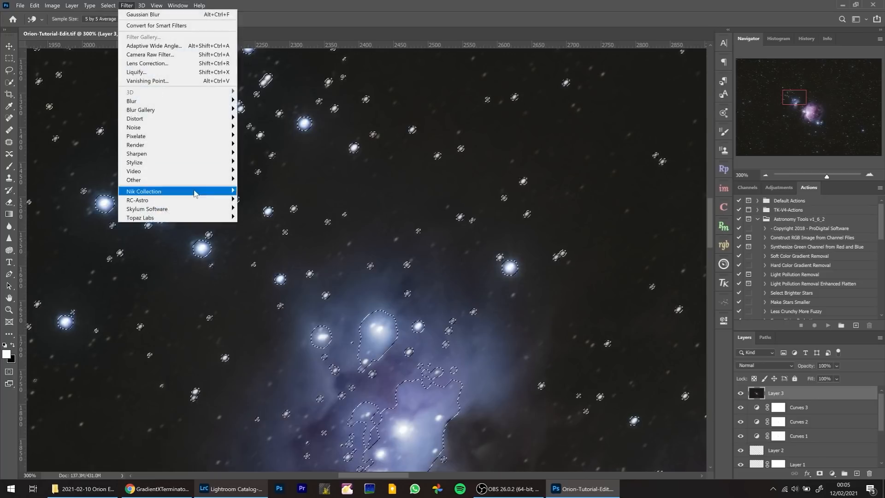
{"action": "mouse_move", "coordinate": [198, 180]}
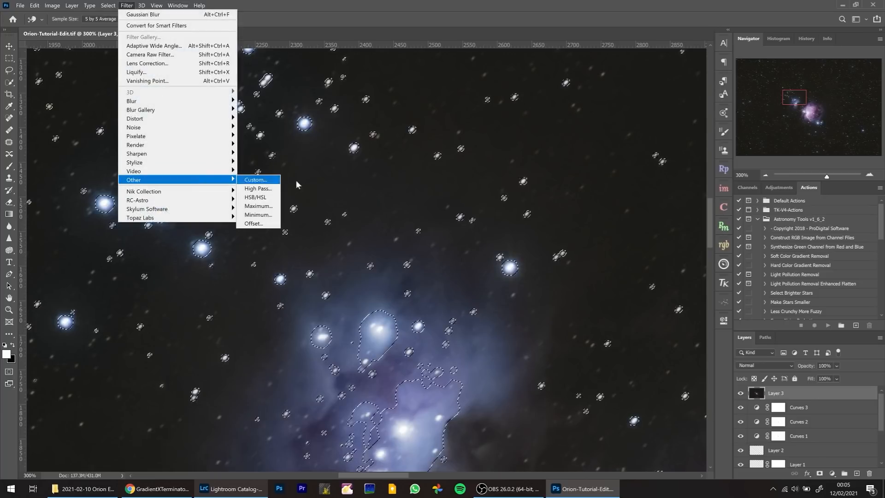
{"action": "left_click", "coordinate": [271, 216]}
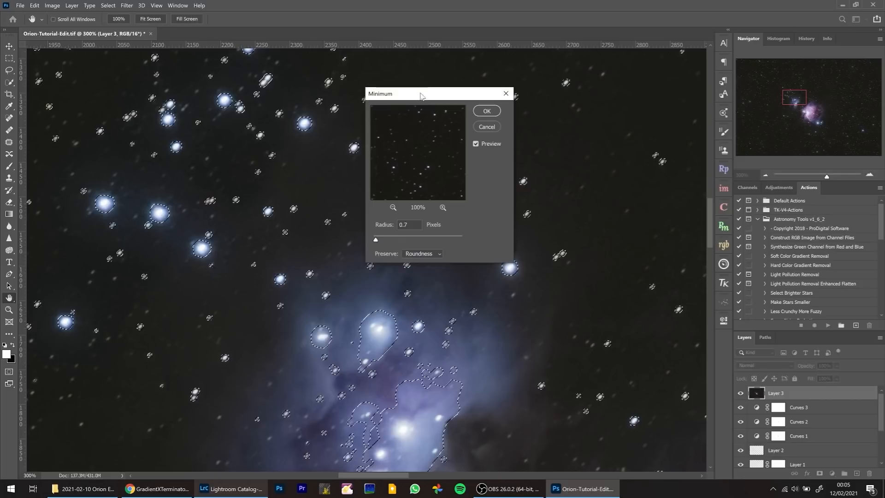
{"action": "left_click_drag", "start_coordinate": [421, 95], "coordinate": [487, 108]}
{"action": "left_click_drag", "start_coordinate": [461, 251], "coordinate": [444, 254]}
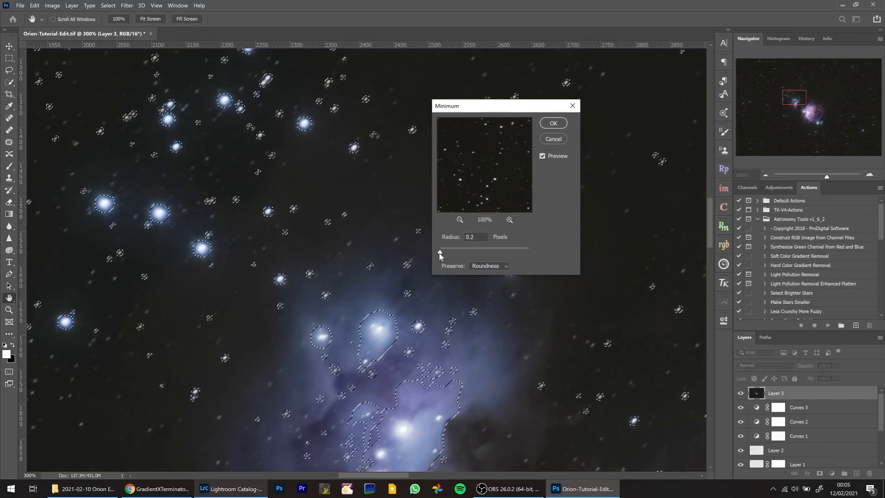
{"action": "left_click_drag", "start_coordinate": [441, 254], "coordinate": [440, 255]}
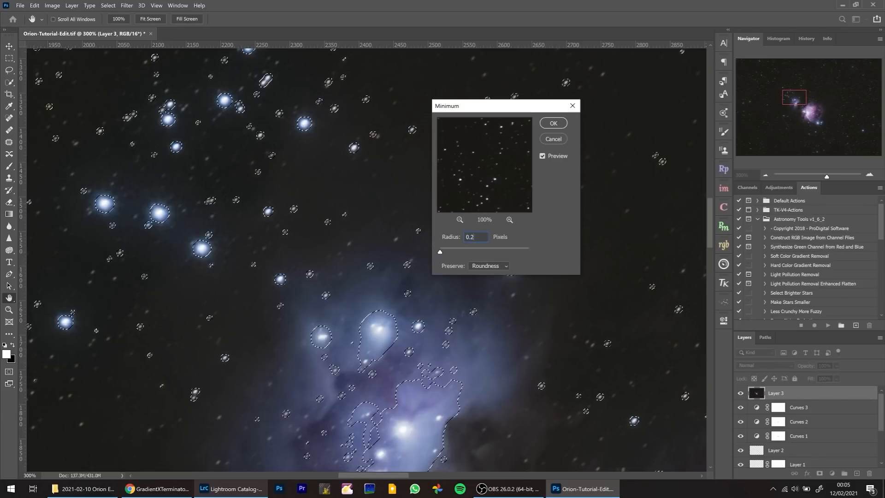
{"action": "left_click_drag", "start_coordinate": [441, 254], "coordinate": [442, 255]}
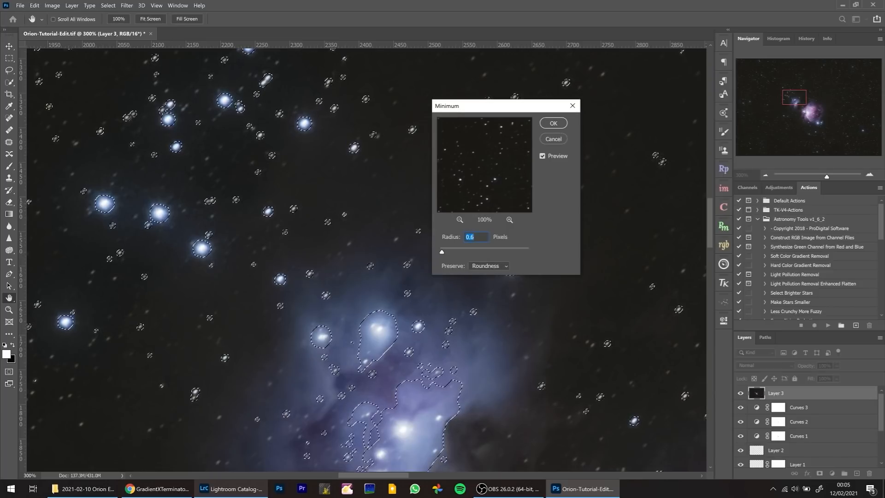
{"action": "left_click", "coordinate": [559, 124]}
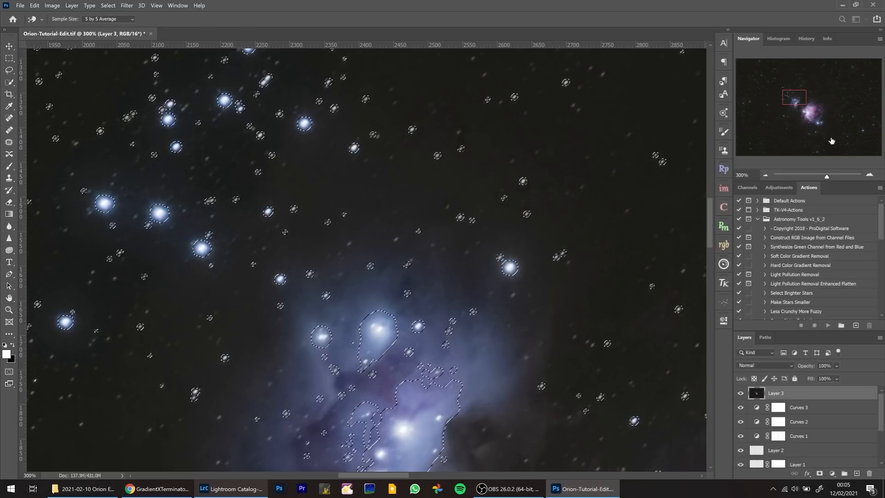
- Remove the star selection and compare the whole image with Layer 3 hidden and shown
{"action": "double_click", "coordinate": [765, 176]}
{"action": "left_click", "coordinate": [765, 175]}
{"action": "left_click", "coordinate": [765, 175]}
{"action": "left_click", "coordinate": [765, 176]}
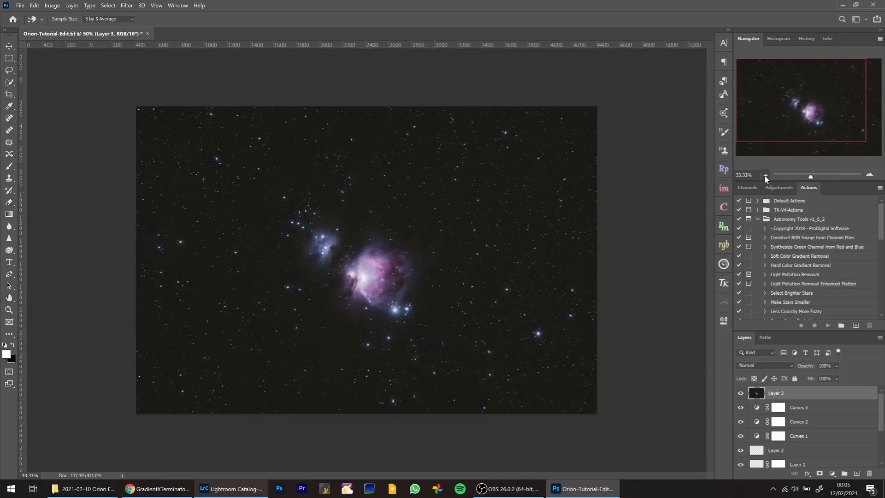
{"action": "key", "text": "ctrl+d"}
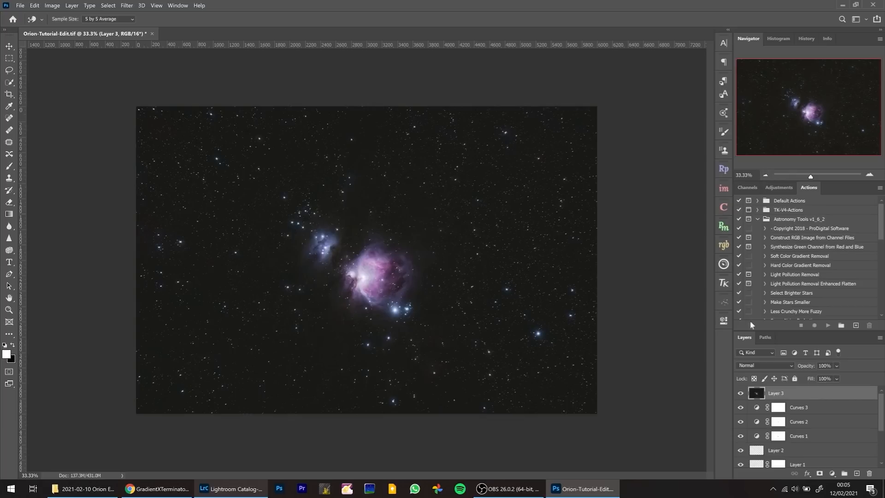
{"action": "left_click", "coordinate": [739, 393]}
{"action": "left_click", "coordinate": [740, 394]}
- Apply the Minimum filter to the entire Layer 3 at a 0.6-pixel radius, preserving roundness
{"action": "left_click", "coordinate": [869, 174]}
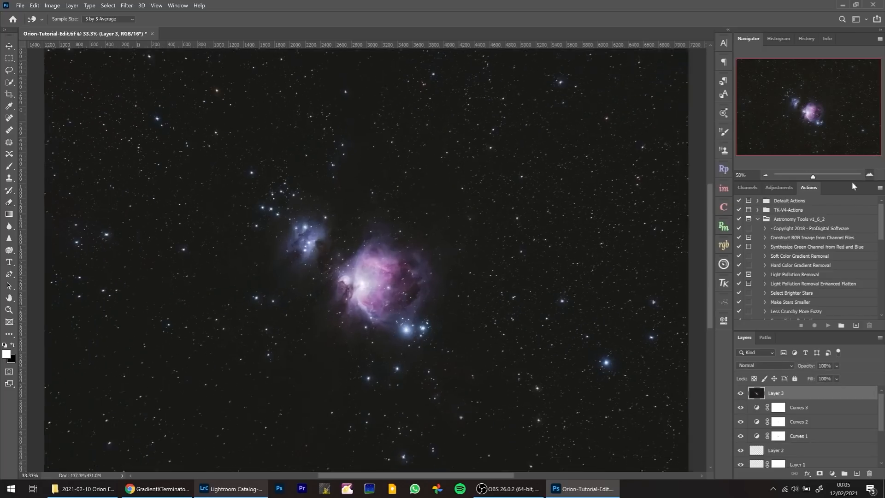
{"action": "left_click", "coordinate": [126, 7]}
{"action": "mouse_move", "coordinate": [221, 180]}
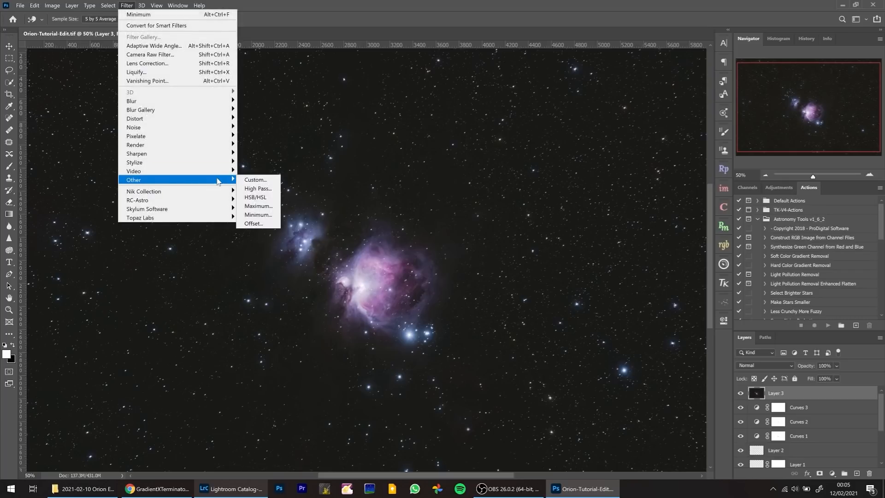
{"action": "left_click", "coordinate": [271, 215]}
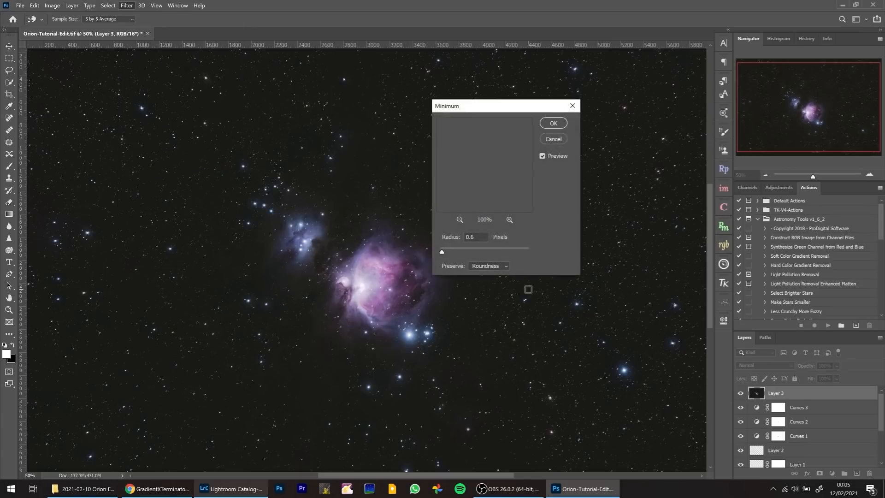
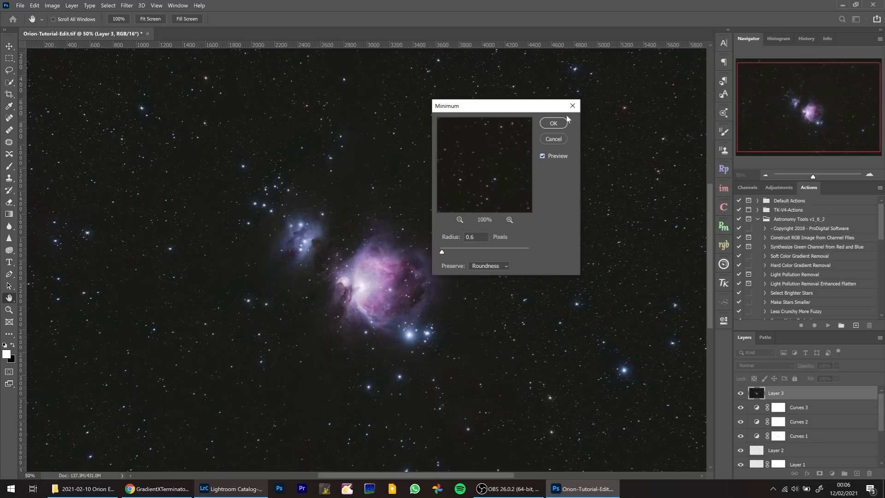
{"action": "left_click", "coordinate": [553, 123]}
- Compare the star reduction with Layer 3 hidden and shown, both close up and across the whole frame
{"action": "left_click", "coordinate": [738, 395]}
{"action": "left_click", "coordinate": [739, 394]}
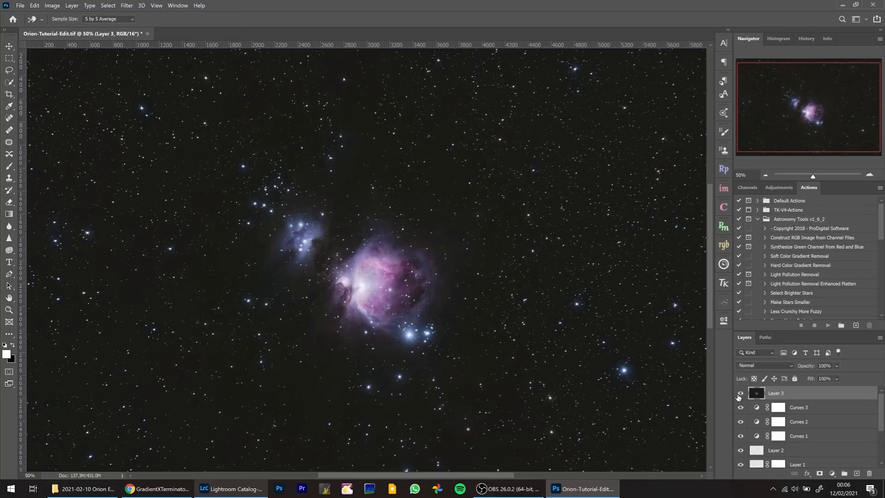
{"action": "left_click", "coordinate": [762, 176]}
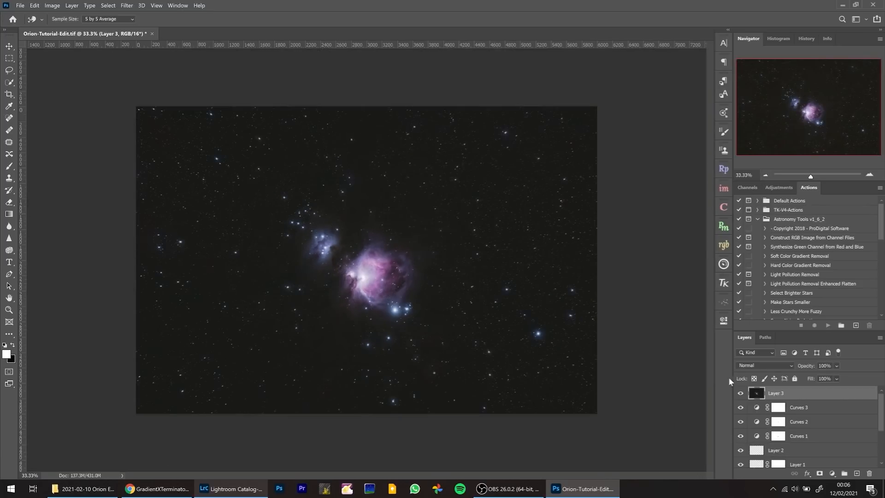
{"action": "left_click", "coordinate": [739, 394]}
{"action": "left_click", "coordinate": [739, 394]}
- Duplicate Layer 3 and apply a High Pass filter with a radius of 89.9 pixels to the copy
{"action": "left_click", "coordinate": [870, 176]}
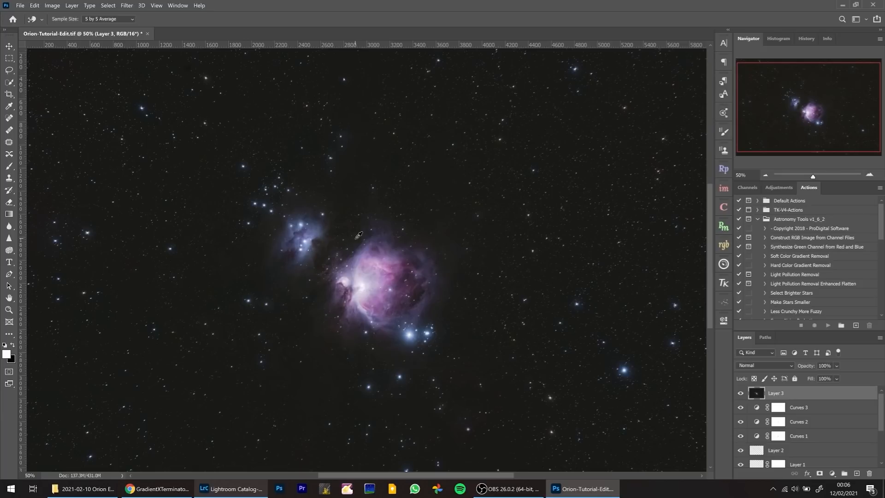
{"action": "left_click_drag", "start_coordinate": [757, 395], "coordinate": [857, 475]}
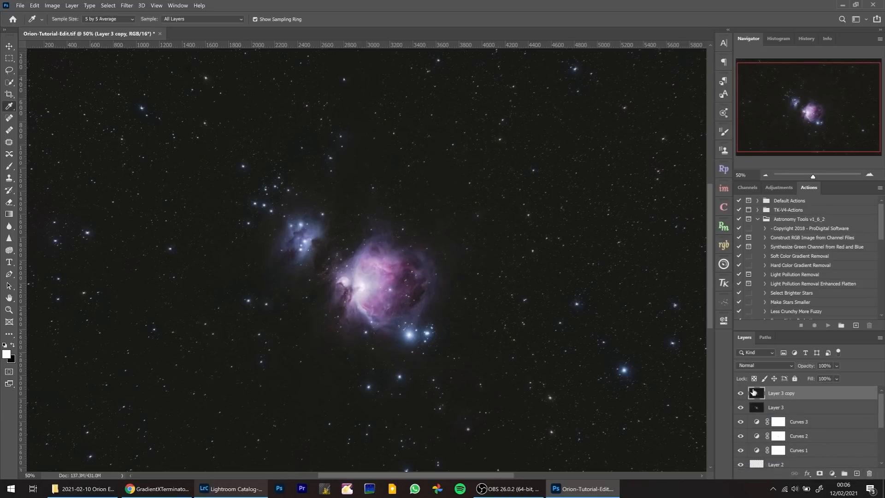
{"action": "left_click", "coordinate": [127, 5]}
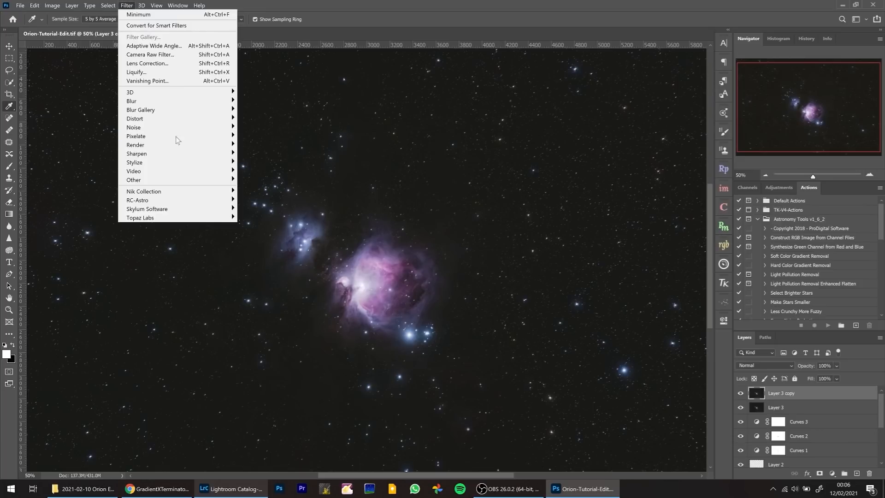
{"action": "mouse_move", "coordinate": [203, 179]}
{"action": "left_click", "coordinate": [257, 194]}
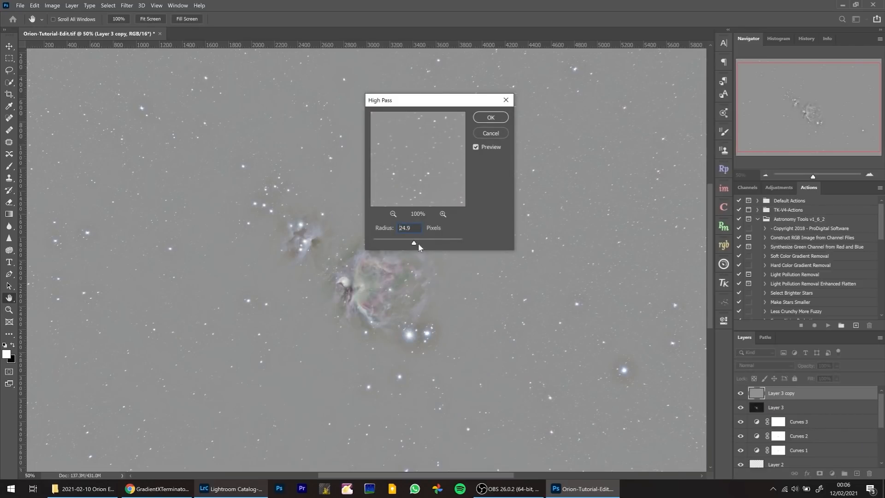
{"action": "left_click", "coordinate": [424, 244]}
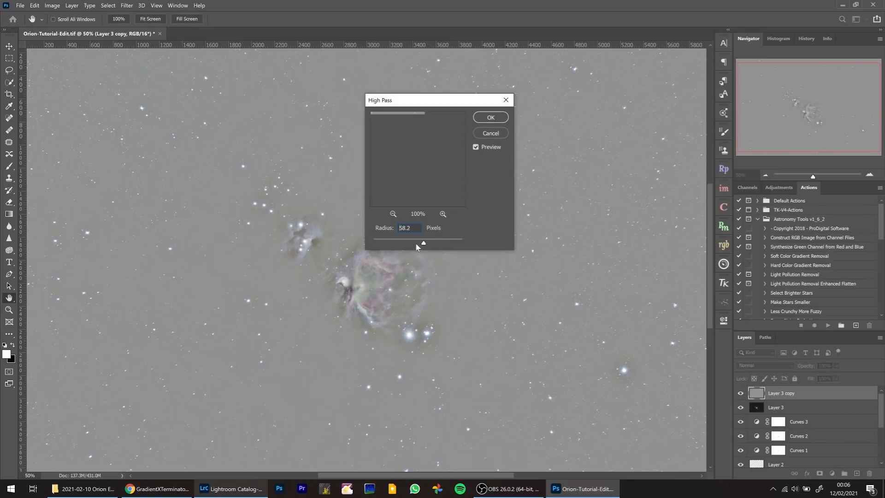
{"action": "left_click_drag", "start_coordinate": [424, 243], "coordinate": [429, 244]}
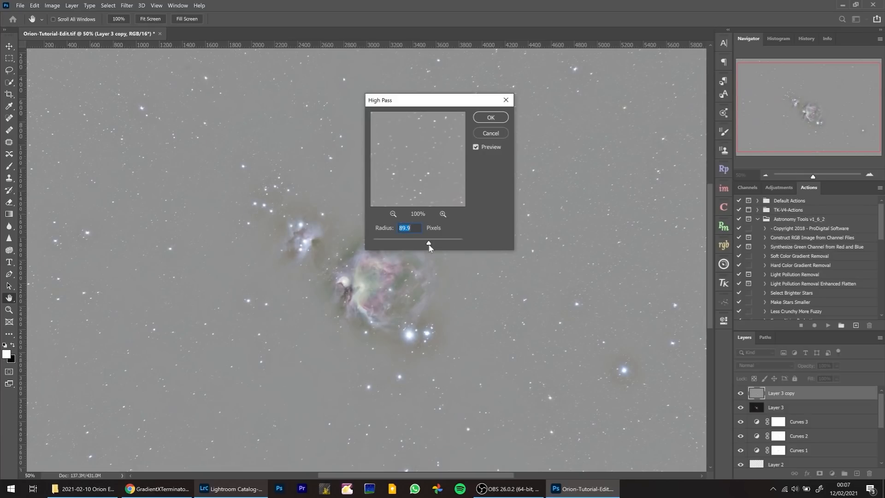
{"action": "left_click", "coordinate": [491, 117]}
{"action": "key", "text": "i"}
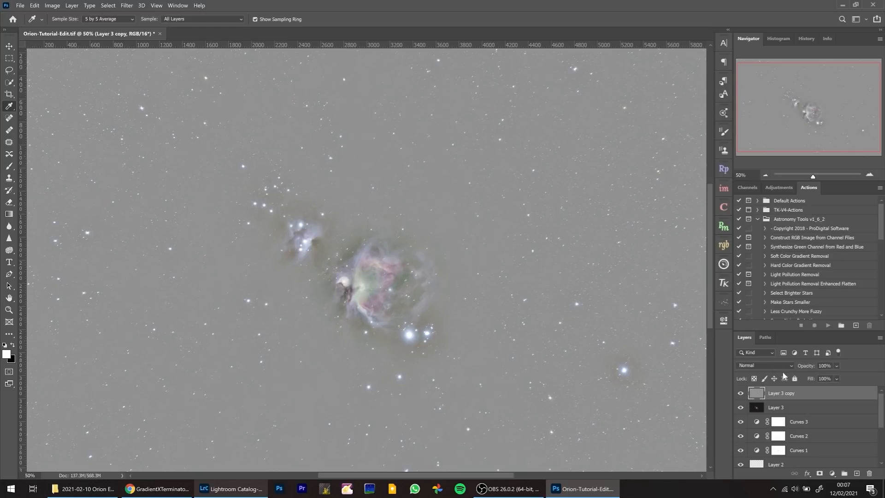
- Set the Layer 3 copy's blend mode to Soft Light and compare the nebula with that layer hidden and shown
{"action": "left_click", "coordinate": [780, 366]}
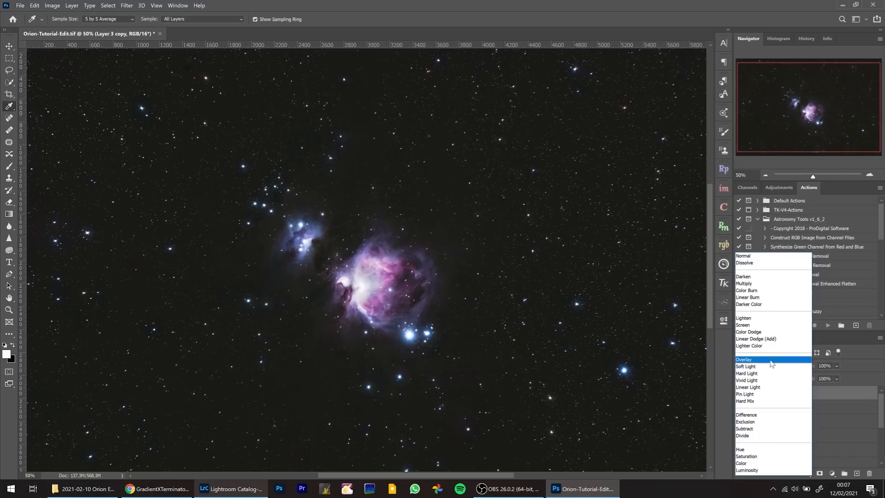
{"action": "left_click", "coordinate": [769, 367]}
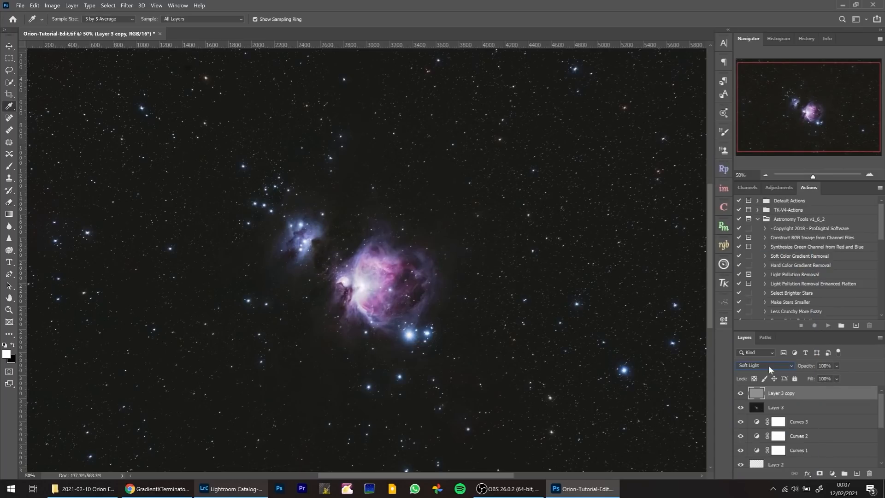
{"action": "left_click", "coordinate": [740, 394]}
{"action": "left_click", "coordinate": [740, 396]}
{"action": "left_click", "coordinate": [740, 395]}
{"action": "left_click", "coordinate": [740, 396]}
{"action": "key", "text": "ctrl+plus"}
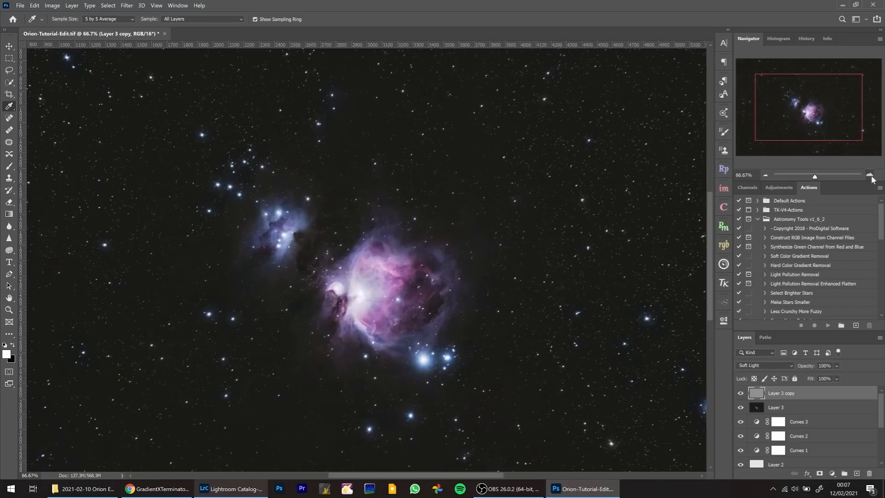
{"action": "left_click_drag", "start_coordinate": [817, 118], "coordinate": [815, 124]}
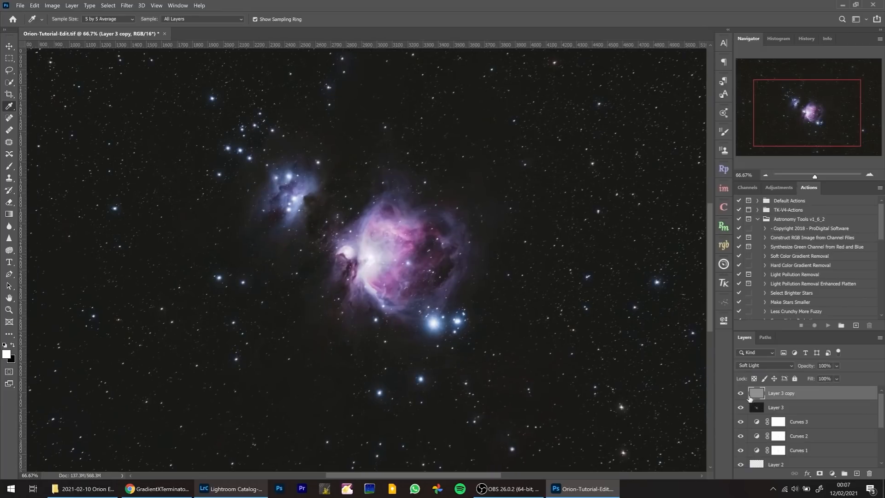
{"action": "left_click", "coordinate": [740, 395]}
{"action": "left_click", "coordinate": [741, 395]}
- Add a black mask to Layer 3 copy and paint white over both nebulae with a 250-pixel brush at 12% opacity
{"action": "left_click", "coordinate": [820, 473]}
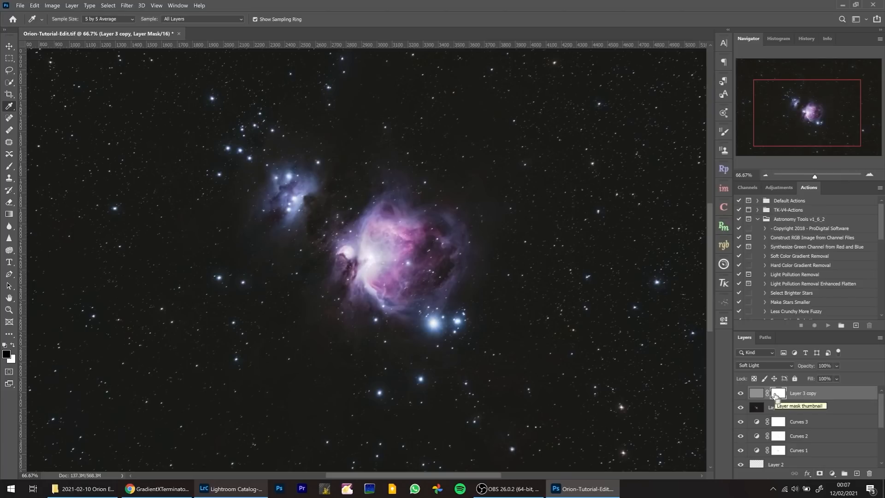
{"action": "key", "text": "ctrl+i"}
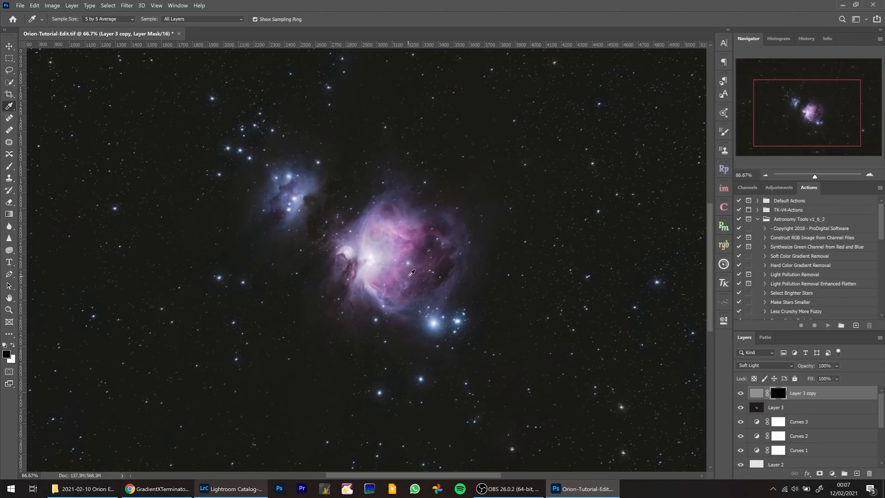
{"action": "key", "text": "b"}
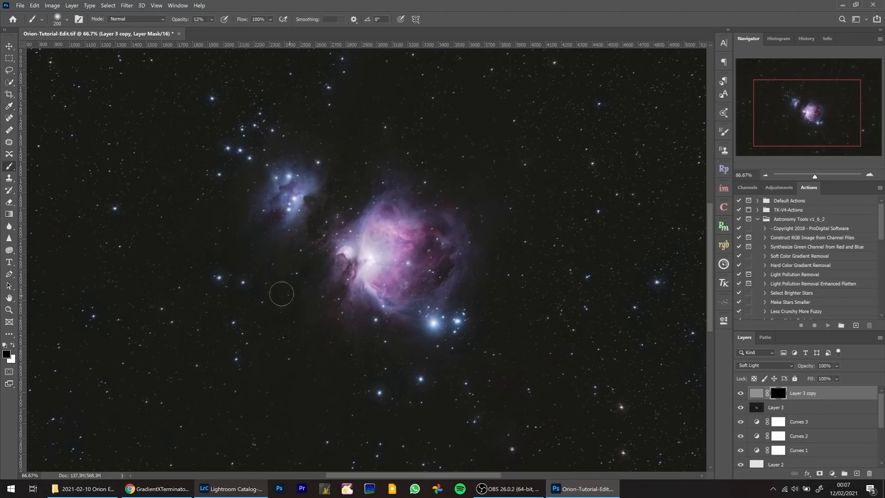
{"action": "left_click", "coordinate": [13, 345]}
{"action": "key", "text": "bracketright"}
{"action": "key", "text": "bracketright"}
{"action": "mouse_move", "coordinate": [379, 237]}
{"action": "left_mouse_down"}
{"action": "mouse_move", "coordinate": [379, 285]}
{"action": "mouse_move", "coordinate": [374, 262]}
{"action": "mouse_move", "coordinate": [368, 281]}
{"action": "left_mouse_up"}
{"action": "mouse_move", "coordinate": [268, 202]}
{"action": "left_mouse_down"}
{"action": "mouse_move", "coordinate": [305, 203]}
{"action": "mouse_move", "coordinate": [288, 205]}
{"action": "mouse_move", "coordinate": [279, 194]}
{"action": "mouse_move", "coordinate": [286, 216]}
{"action": "left_mouse_up"}
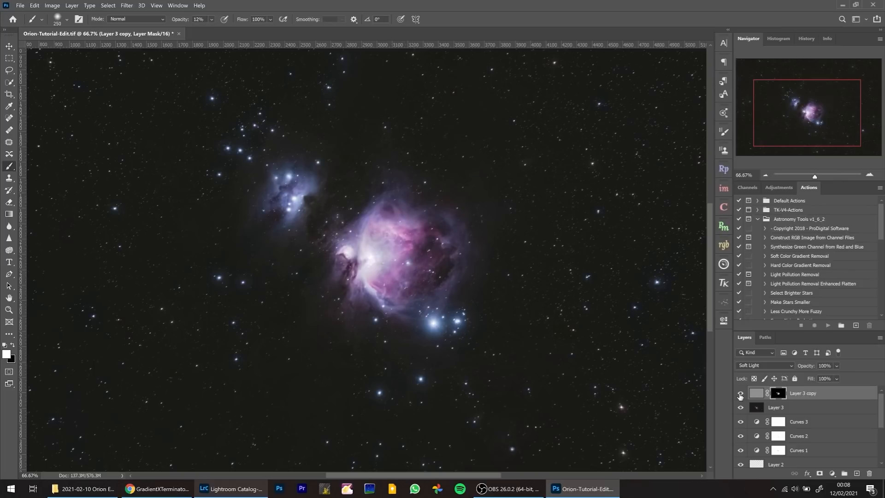
- Compare the masked High Pass detail with Layer 3 copy hidden and shown
{"action": "left_click", "coordinate": [741, 394]}
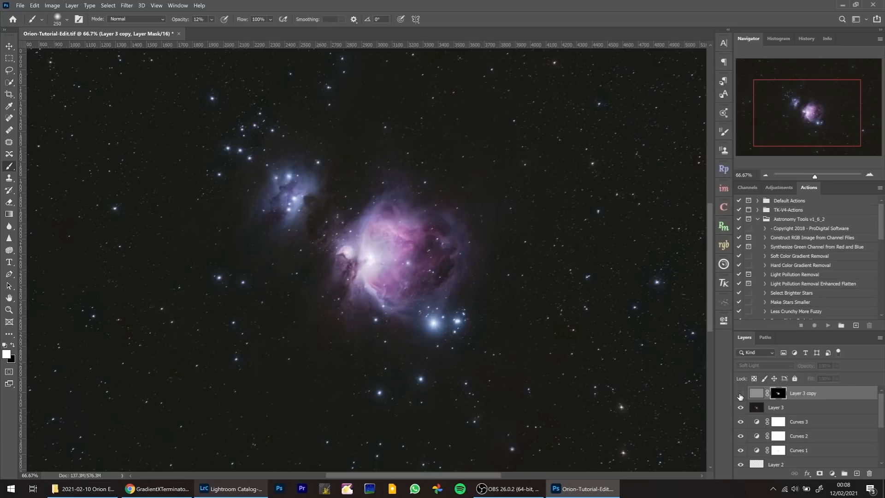
{"action": "left_click", "coordinate": [740, 394]}
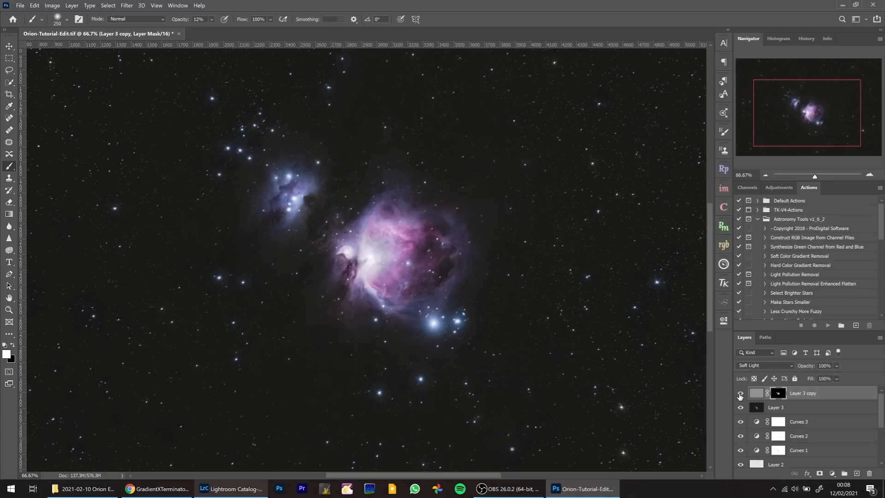
{"action": "key", "text": "ctrl+minus"}
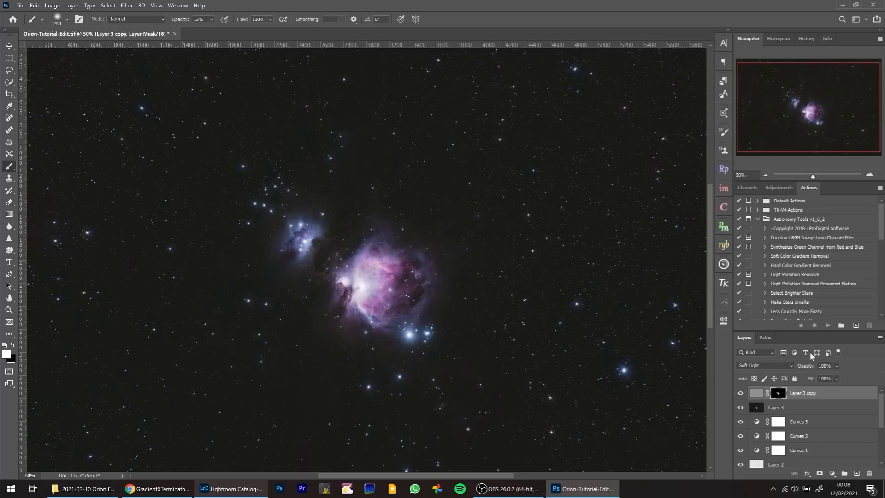
- Add a Selective Color and a Color Balance adjustment layer above Layer 3 copy
{"action": "left_click", "coordinate": [833, 473]}
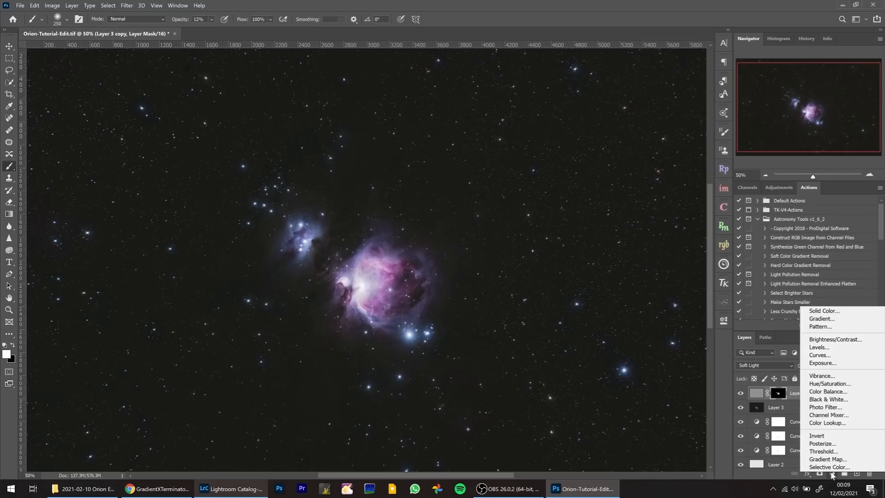
{"action": "left_click", "coordinate": [828, 469]}
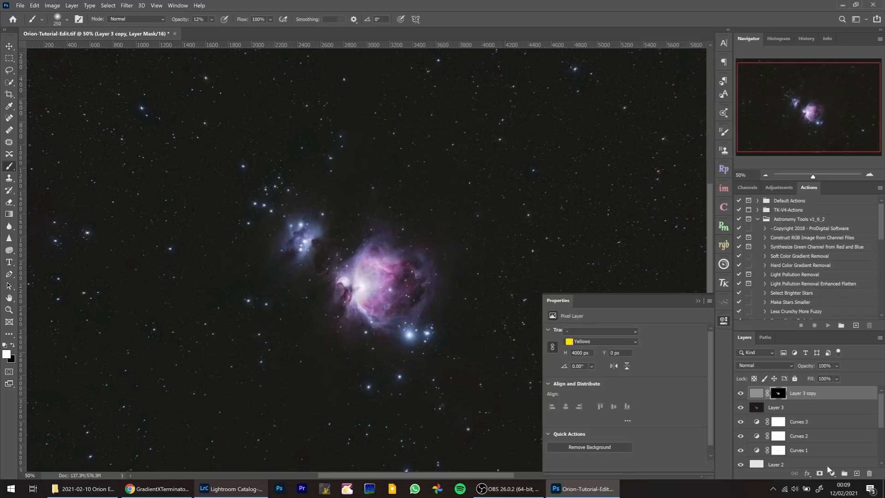
{"action": "left_click", "coordinate": [828, 468]}
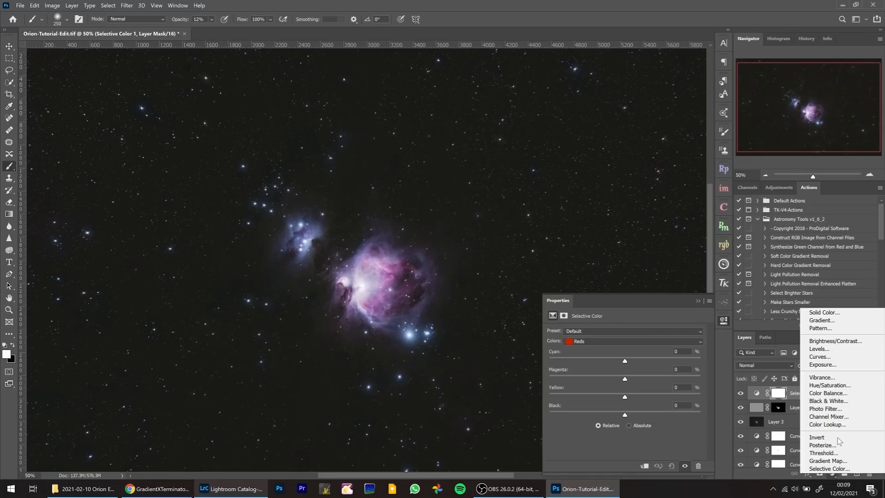
{"action": "left_click", "coordinate": [825, 394]}
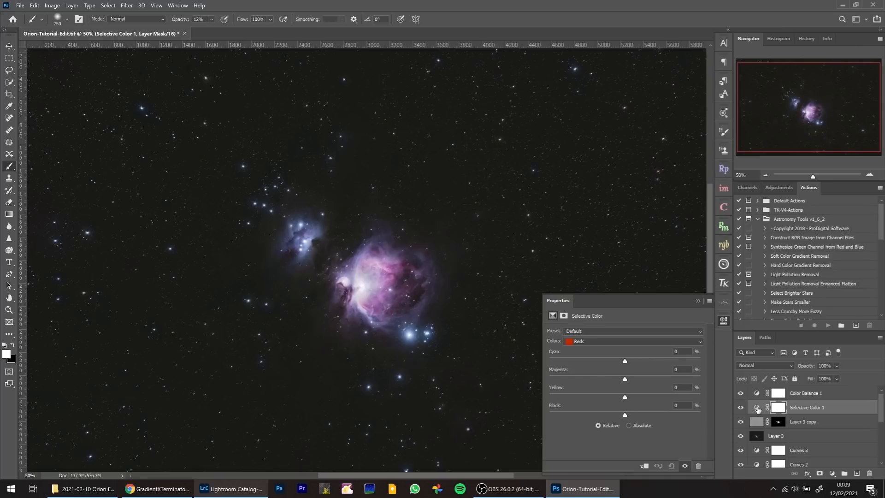
- Fine-tune the Cyan, Magenta and Yellow amounts for the Magentas range in Selective Color 1
{"action": "left_click", "coordinate": [757, 407]}
{"action": "left_click", "coordinate": [616, 341]}
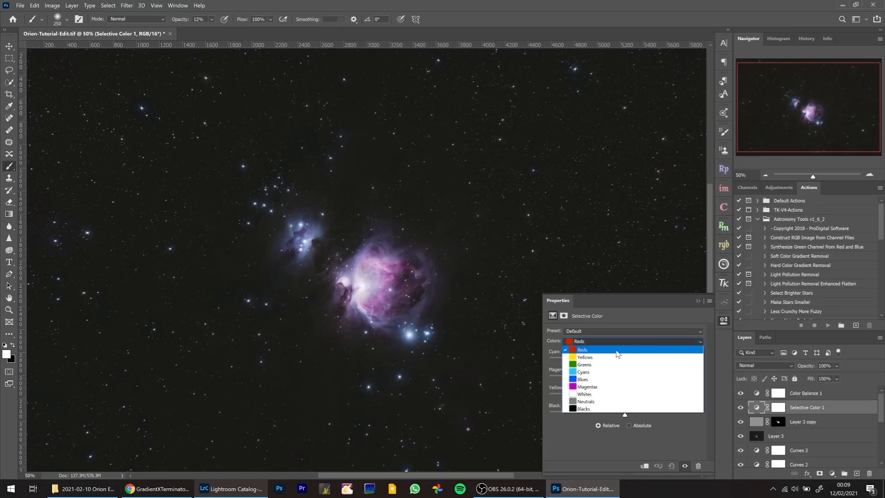
{"action": "left_click", "coordinate": [606, 386]}
{"action": "mouse_move", "coordinate": [626, 361]}
{"action": "left_mouse_down"}
{"action": "mouse_move", "coordinate": [602, 362]}
{"action": "mouse_move", "coordinate": [655, 362]}
{"action": "mouse_move", "coordinate": [601, 361]}
{"action": "mouse_move", "coordinate": [667, 360]}
{"action": "mouse_move", "coordinate": [553, 361]}
{"action": "mouse_move", "coordinate": [687, 367]}
{"action": "mouse_move", "coordinate": [619, 363]}
{"action": "left_mouse_up"}
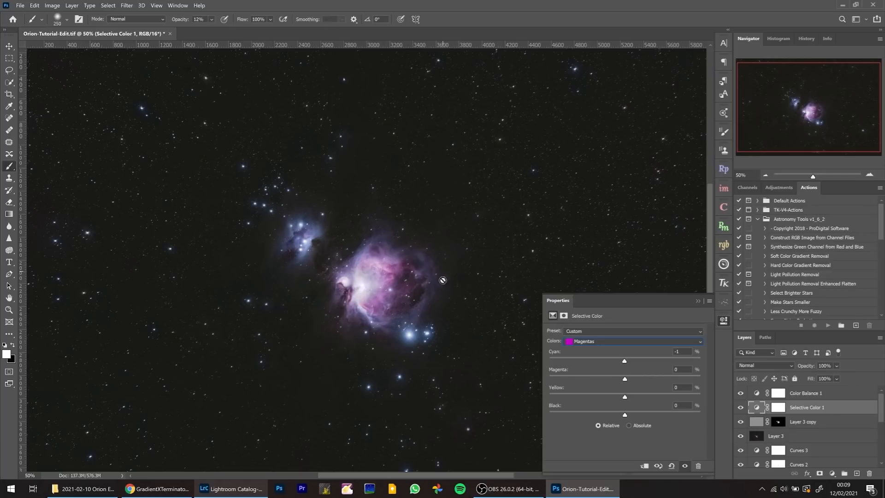
{"action": "mouse_move", "coordinate": [624, 364]}
{"action": "left_mouse_down"}
{"action": "mouse_move", "coordinate": [614, 364]}
{"action": "mouse_move", "coordinate": [641, 363]}
{"action": "left_mouse_up"}
{"action": "left_click_drag", "start_coordinate": [627, 380], "coordinate": [632, 399]}
- Adjust the Blues range in Selective Color 1 to Cyan +1%, Magenta -13% and Yellow -16%
{"action": "left_click", "coordinate": [608, 341]}
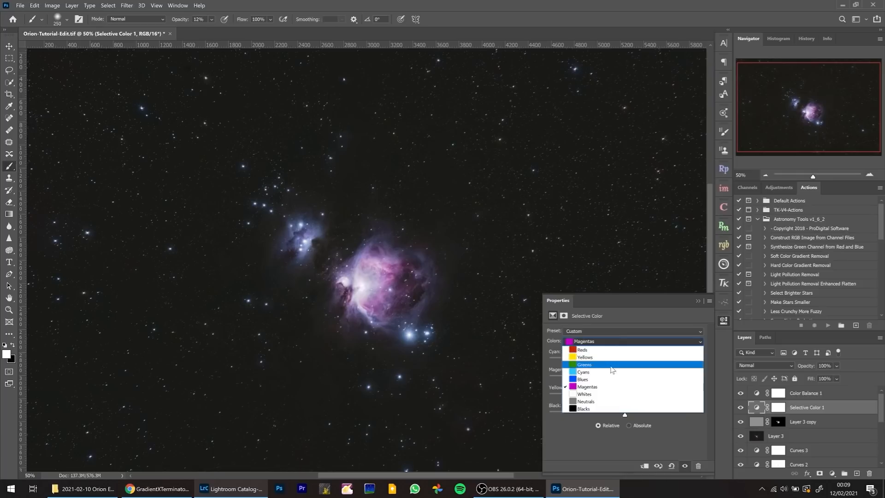
{"action": "left_click", "coordinate": [607, 377]}
{"action": "left_click_drag", "start_coordinate": [625, 362], "coordinate": [672, 362]}
{"action": "left_click_drag", "start_coordinate": [601, 364], "coordinate": [636, 362]}
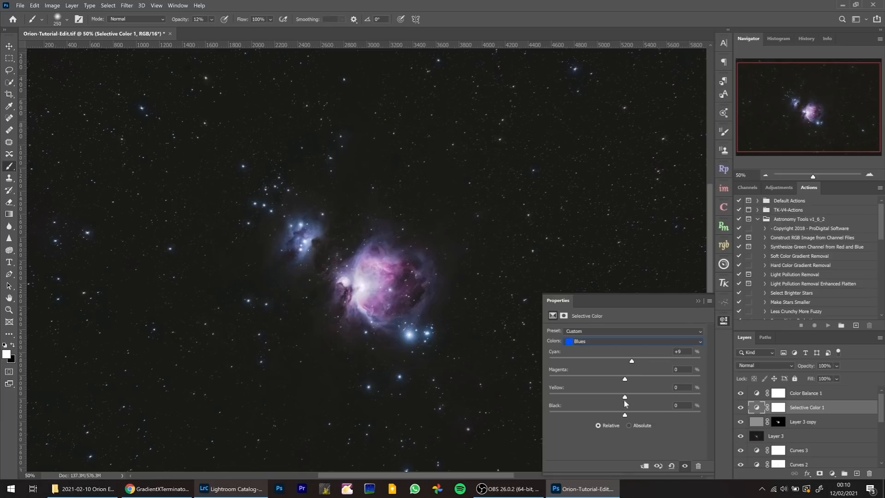
{"action": "mouse_move", "coordinate": [615, 399]}
{"action": "left_mouse_down"}
{"action": "mouse_move", "coordinate": [605, 400]}
{"action": "mouse_move", "coordinate": [619, 398]}
{"action": "left_mouse_up"}
{"action": "mouse_move", "coordinate": [625, 379]}
{"action": "left_mouse_down"}
{"action": "mouse_move", "coordinate": [684, 379]}
{"action": "mouse_move", "coordinate": [612, 384]}
{"action": "left_mouse_up"}
{"action": "left_click_drag", "start_coordinate": [631, 362], "coordinate": [625, 366]}
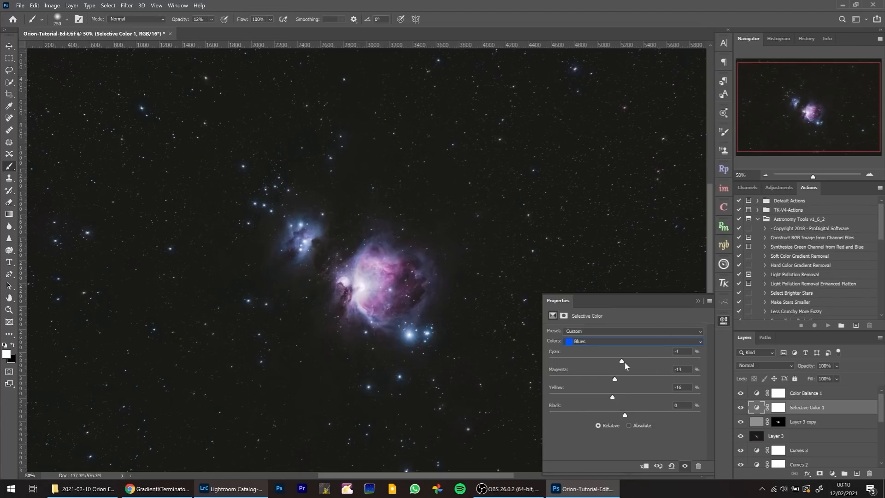
- Compare the nebula colours with Selective Color 1 hidden and shown
{"action": "left_click", "coordinate": [740, 407]}
{"action": "left_click", "coordinate": [741, 409]}
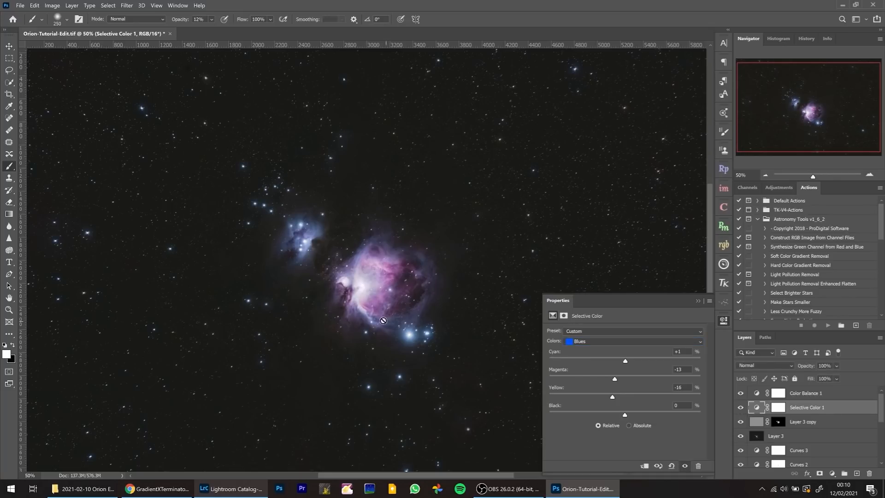
{"action": "left_click", "coordinate": [670, 342]}
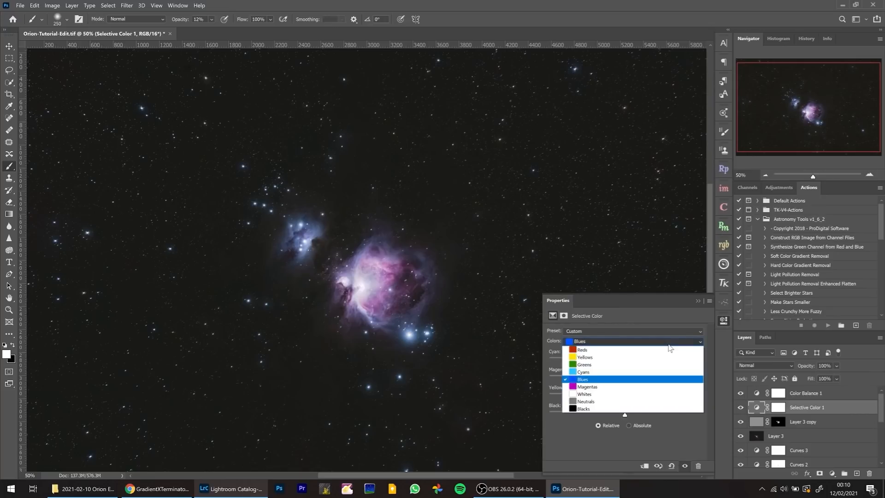
{"action": "left_click", "coordinate": [668, 343]}
- Set the Shadows' Yellow–Blue balance in Color Balance 1 to +1 and compare with the layer hidden and shown
{"action": "left_click", "coordinate": [757, 392]}
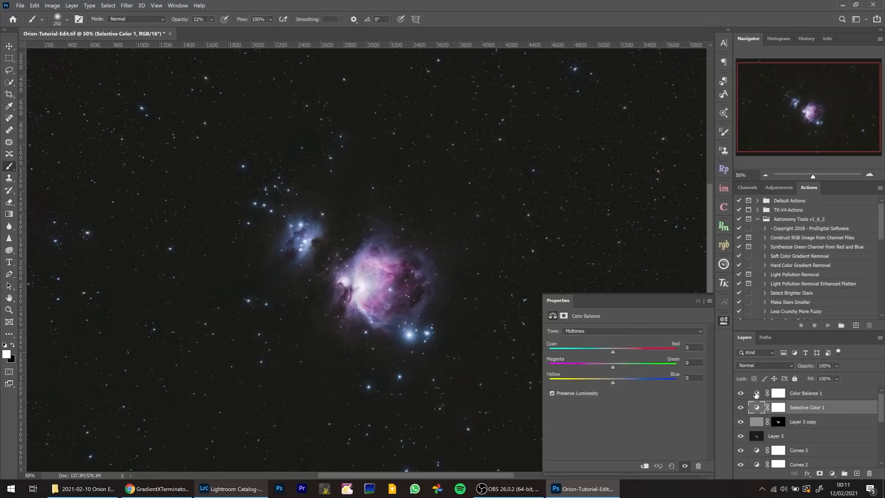
{"action": "left_click", "coordinate": [617, 331]}
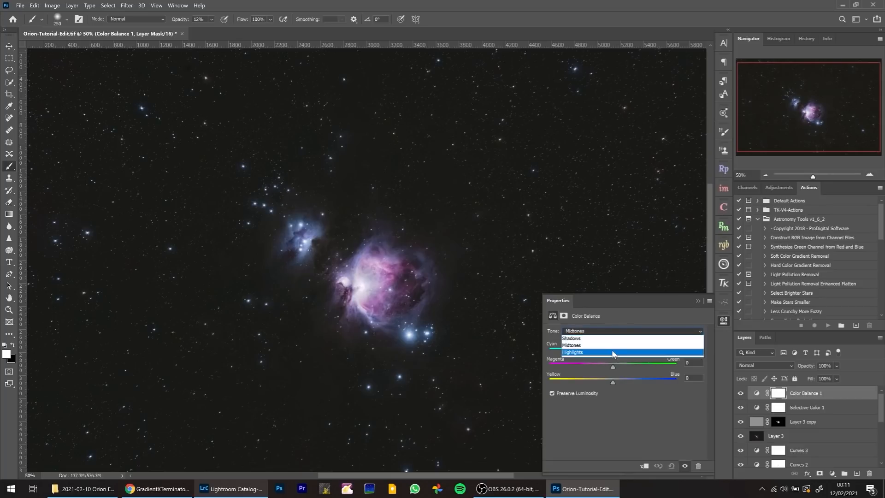
{"action": "left_click", "coordinate": [611, 338]}
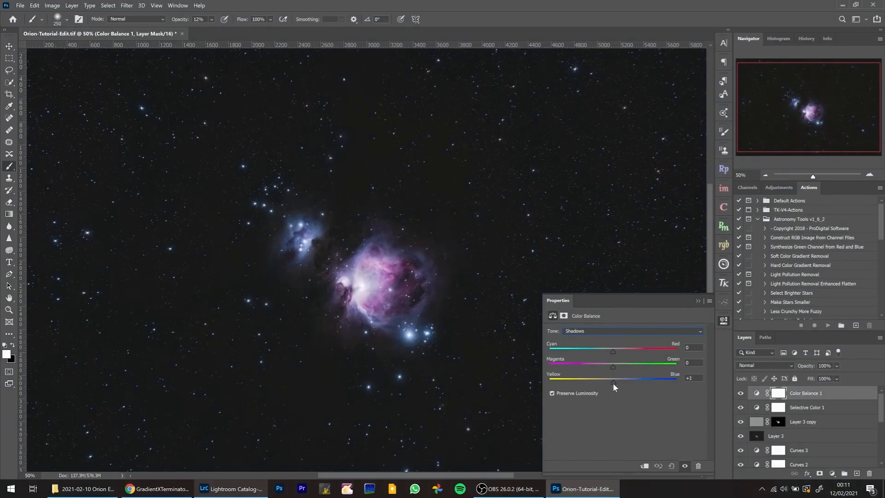
{"action": "left_click", "coordinate": [741, 393]}
{"action": "left_click", "coordinate": [741, 394]}
{"action": "left_click", "coordinate": [741, 393]}
{"action": "left_click", "coordinate": [740, 394]}
- Set the Highlights' Yellow–Blue balance in Color Balance 1 to -3
{"action": "left_click", "coordinate": [654, 332]}
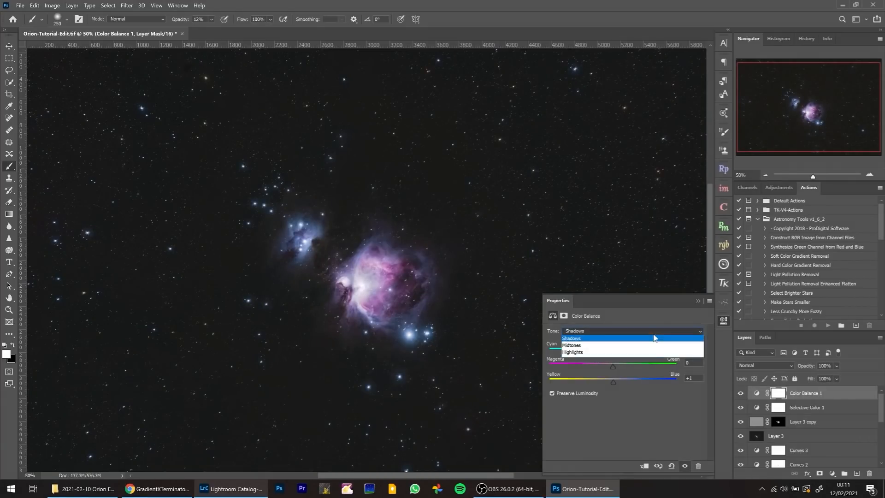
{"action": "left_click", "coordinate": [642, 353]}
{"action": "left_click_drag", "start_coordinate": [615, 383], "coordinate": [613, 383]}
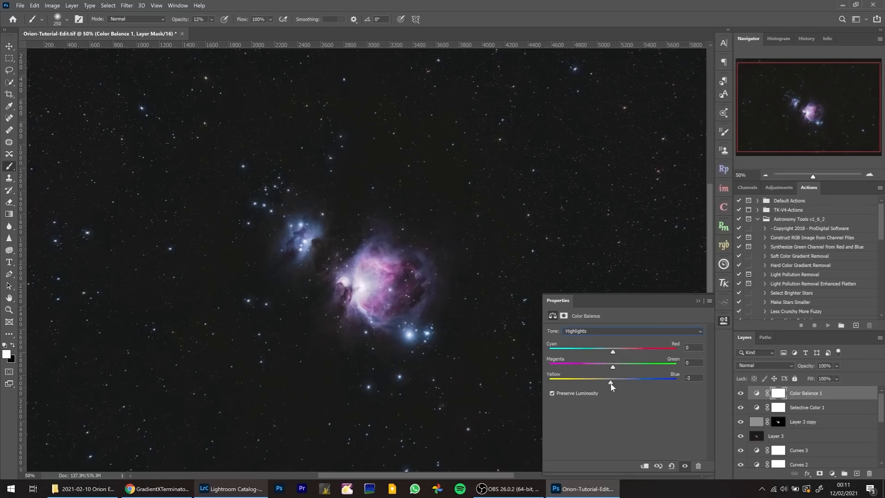
- Compare the whole image with Color Balance 1 hidden and shown, and close the adjustment's settings
{"action": "left_click", "coordinate": [739, 394]}
{"action": "left_click", "coordinate": [739, 394]}
{"action": "left_click", "coordinate": [740, 395]}
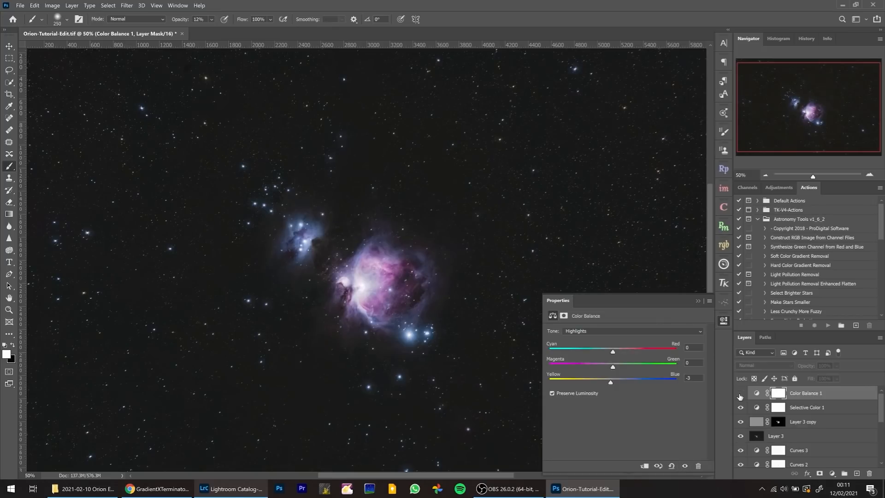
{"action": "left_click", "coordinate": [740, 395]}
{"action": "left_click", "coordinate": [739, 395]}
{"action": "left_click", "coordinate": [740, 395]}
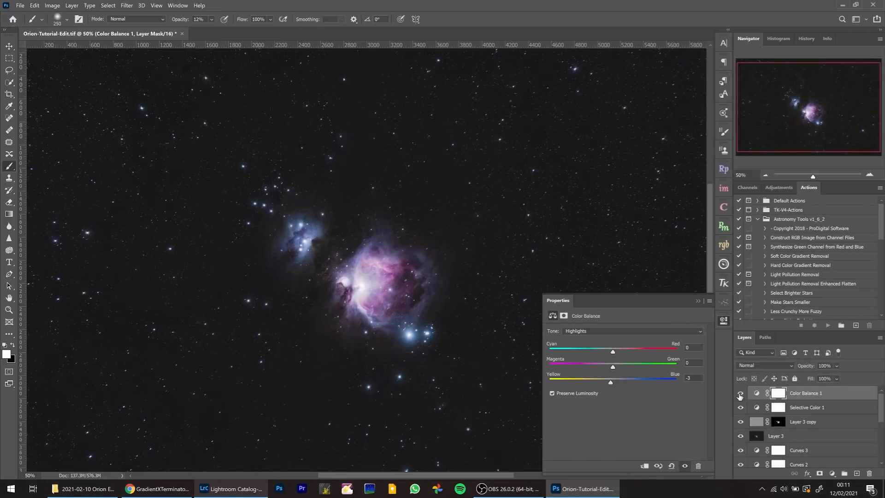
{"action": "left_click", "coordinate": [697, 301]}
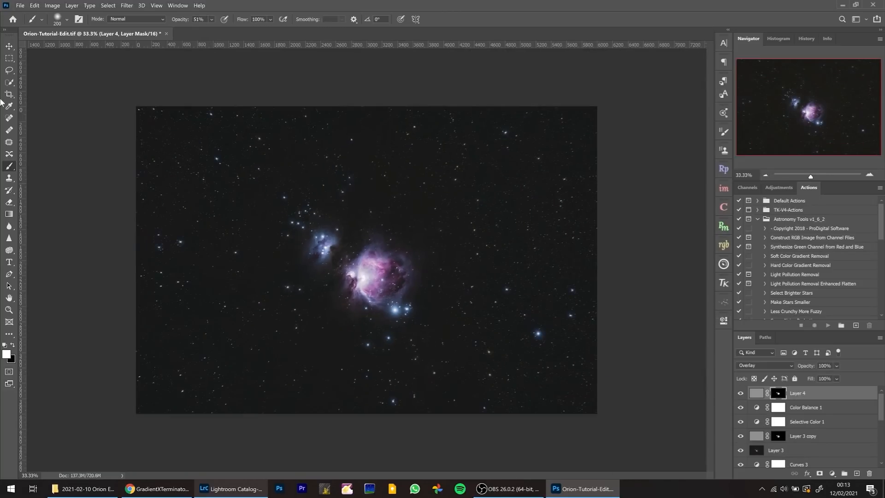
- Start a crop of the image with a 1:1 square aspect ratio
{"action": "left_click", "coordinate": [8, 94]}
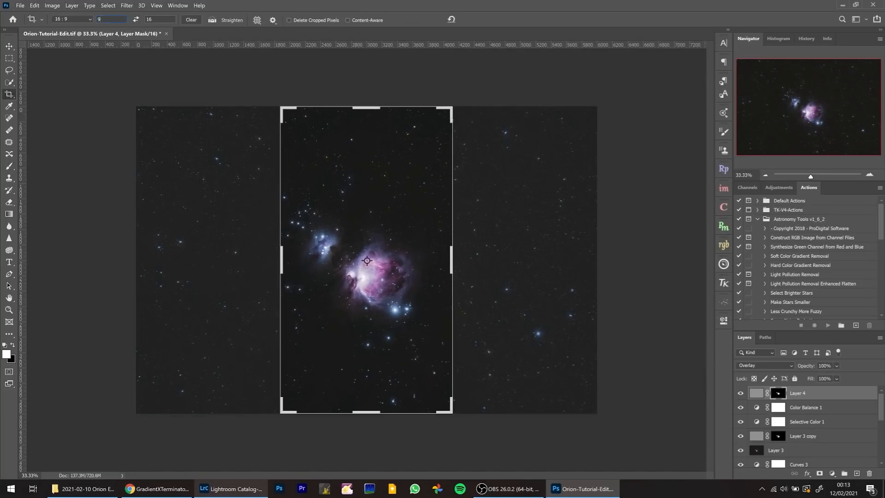
{"action": "type", "text": "1"}
{"action": "key", "text": "Tab"}
{"action": "type", "text": "1"}
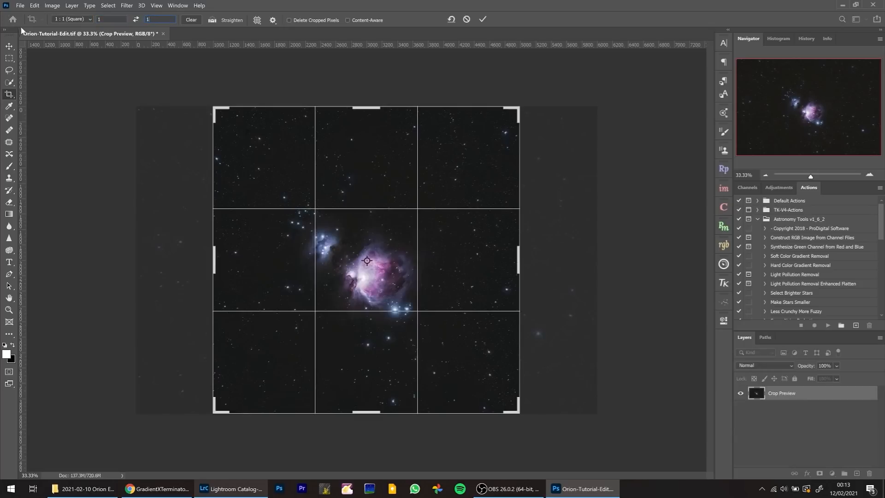
- Shrink the square crop around the two nebulae to about 2818 x 2818 px and apply it
{"action": "left_click_drag", "start_coordinate": [371, 107], "coordinate": [371, 120]}
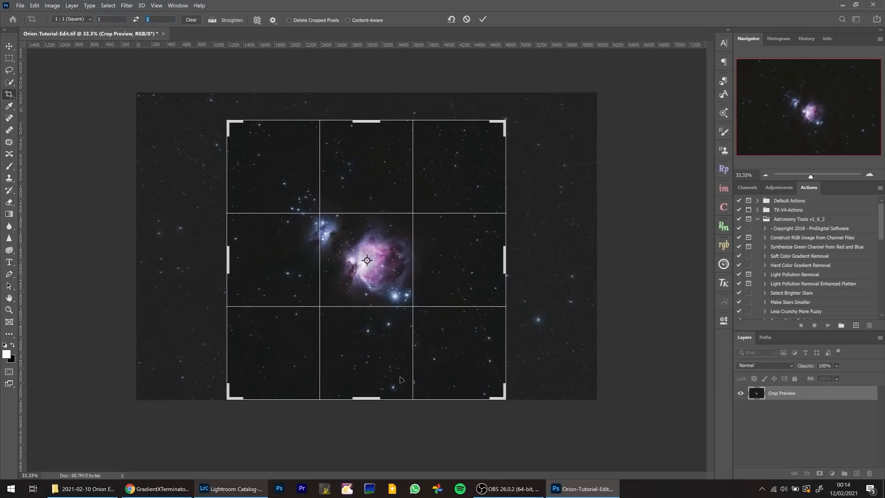
{"action": "left_click_drag", "start_coordinate": [371, 388], "coordinate": [370, 387]}
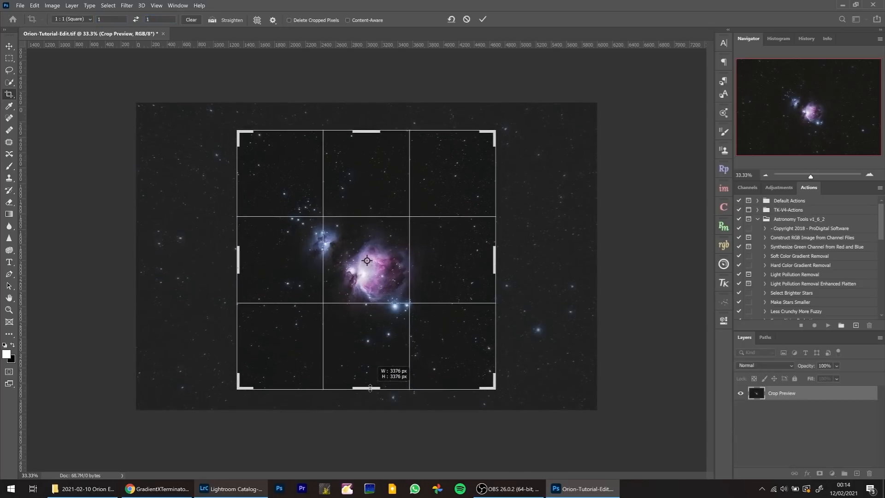
{"action": "left_click_drag", "start_coordinate": [368, 131], "coordinate": [368, 138]}
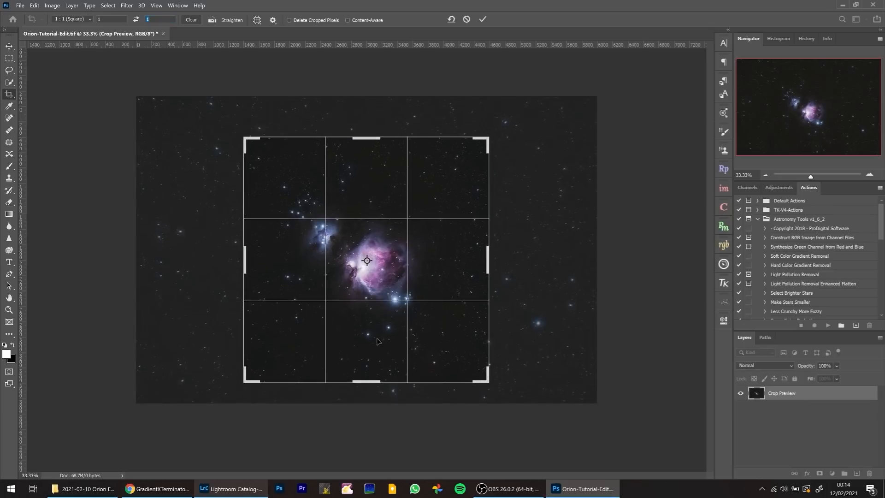
{"action": "key", "text": "Return"}
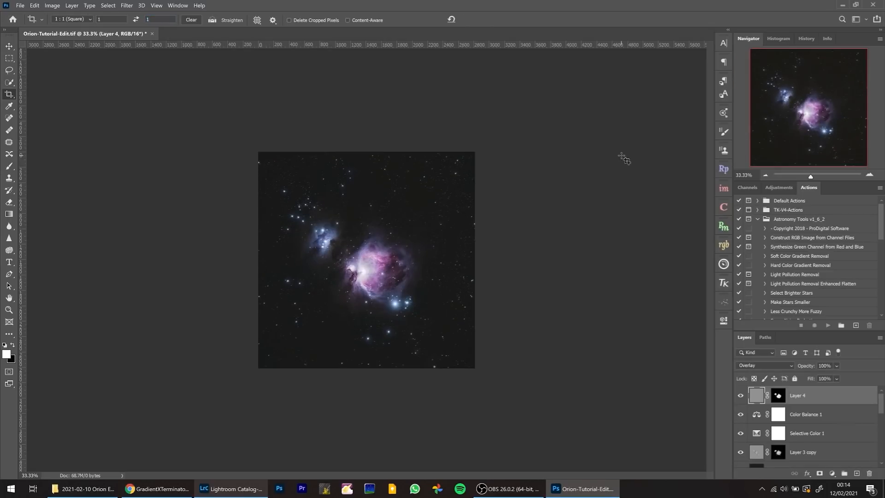
- Close Orion-Tutorial-Edit.tif with its changes saved and switch to Lightroom Classic
{"action": "left_click", "coordinate": [871, 175]}
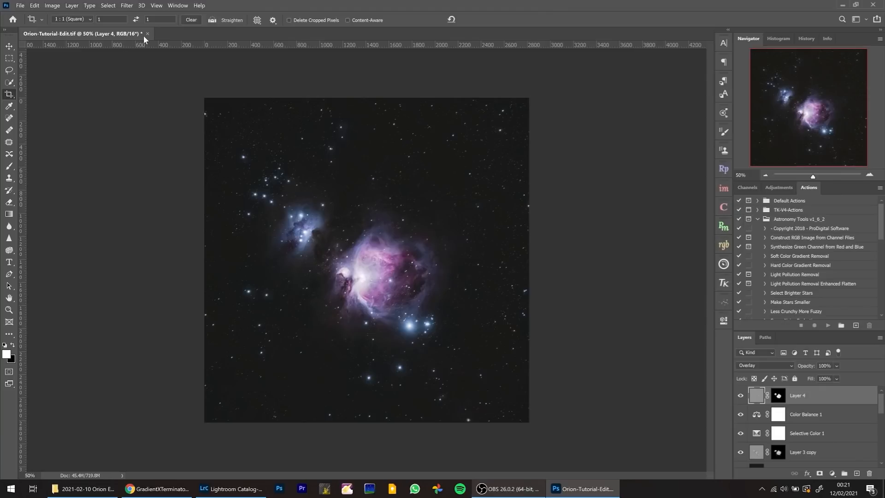
{"action": "left_click", "coordinate": [147, 34]}
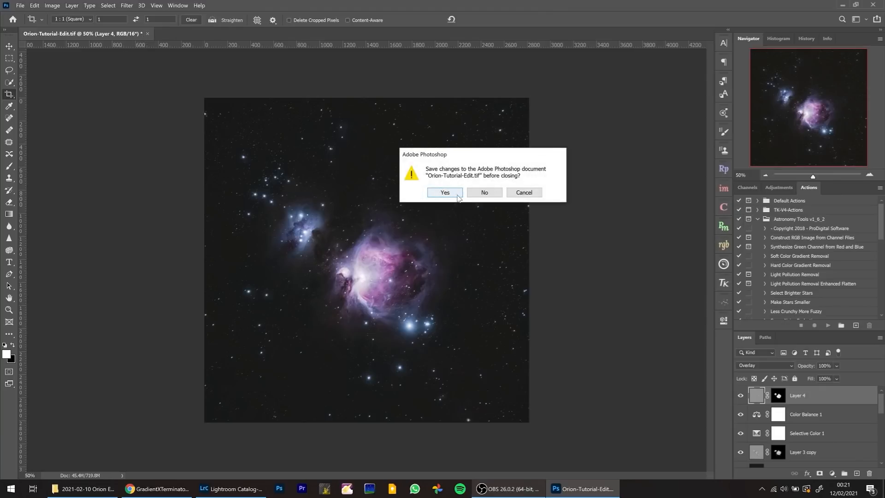
{"action": "left_click", "coordinate": [455, 195]}
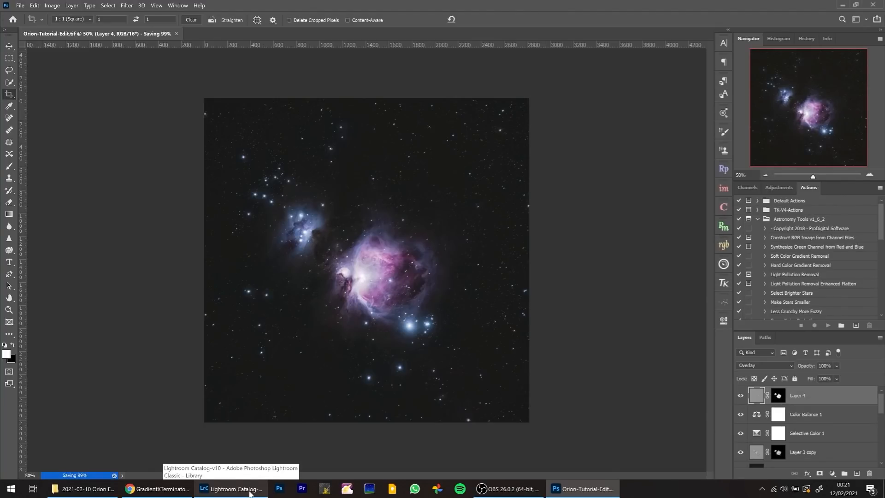
{"action": "left_click", "coordinate": [249, 493]}
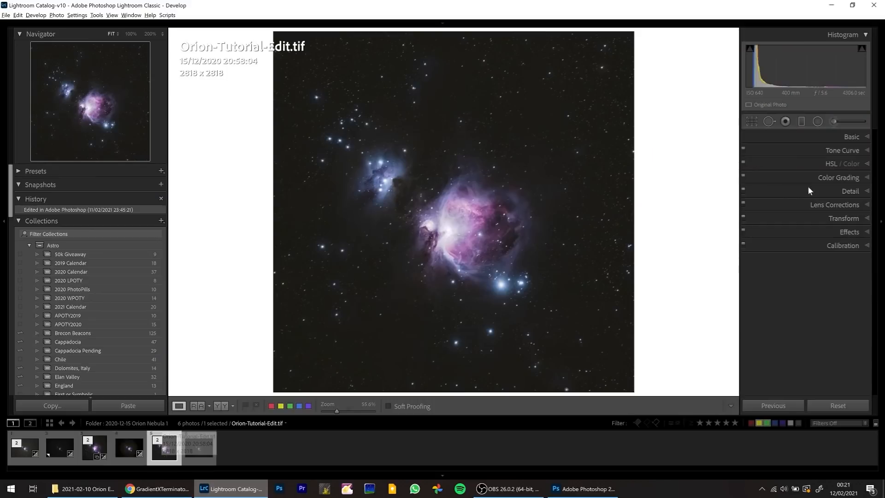
- Adjust the cropped image's basic tone with Highlights at -28, Whites at +30 and Contrast at +19
{"action": "left_click", "coordinate": [870, 137]}
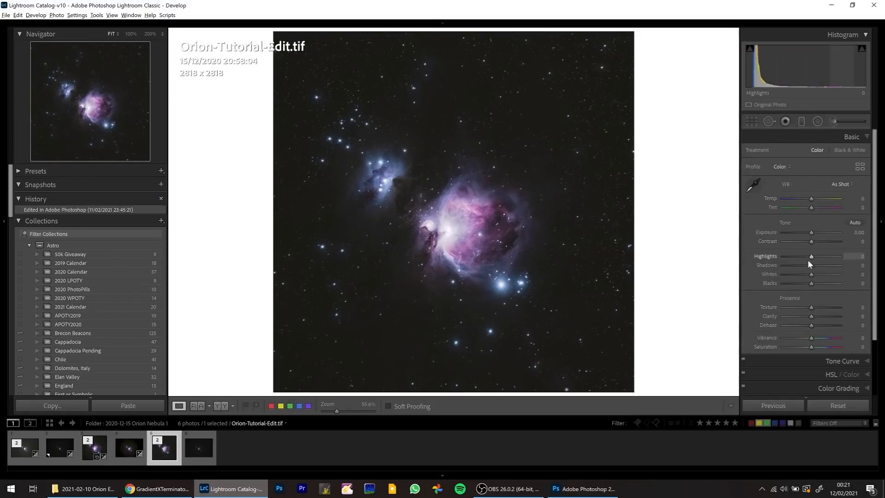
{"action": "left_click_drag", "start_coordinate": [810, 258], "coordinate": [808, 258]}
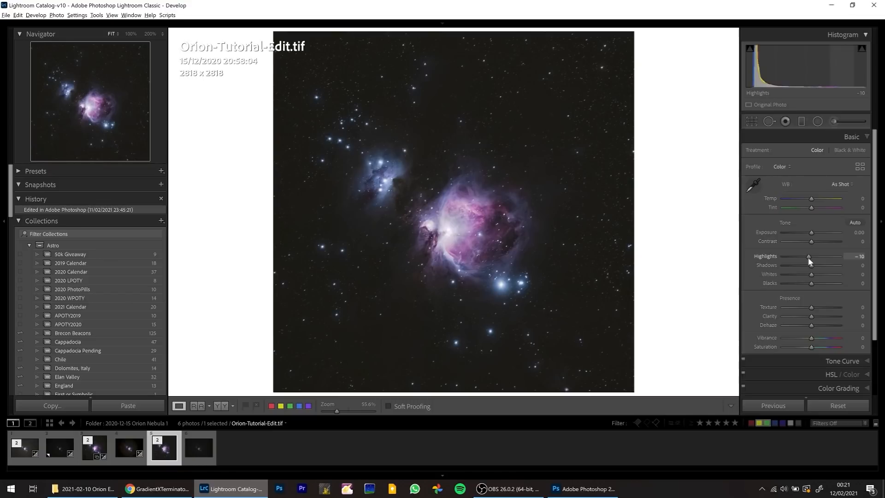
{"action": "left_click_drag", "start_coordinate": [811, 275], "coordinate": [820, 275]}
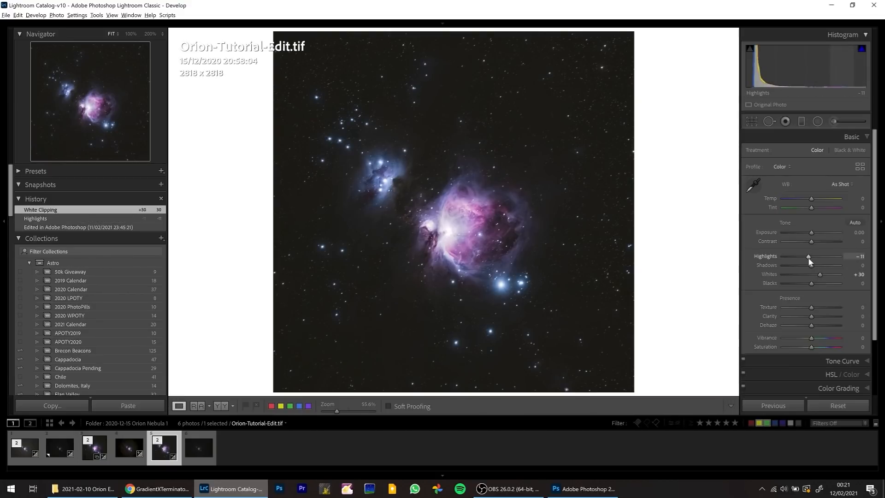
{"action": "left_click_drag", "start_coordinate": [807, 258], "coordinate": [803, 263]}
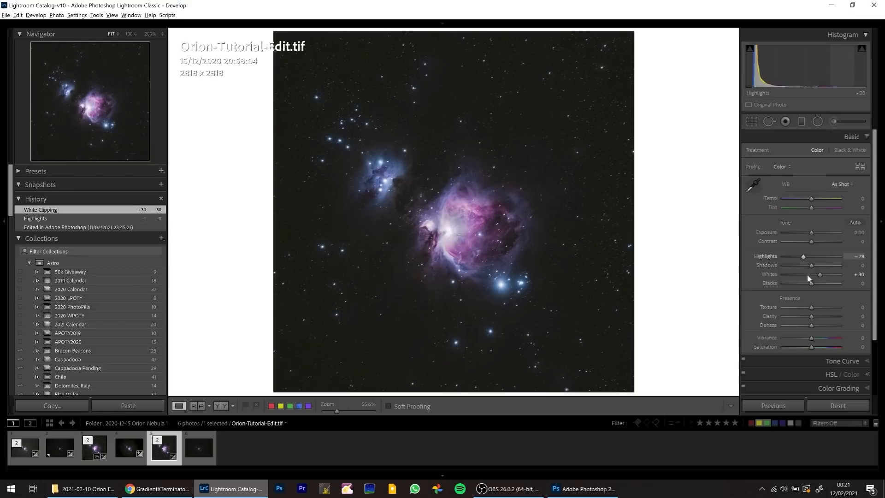
{"action": "left_click_drag", "start_coordinate": [811, 242], "coordinate": [817, 241]}
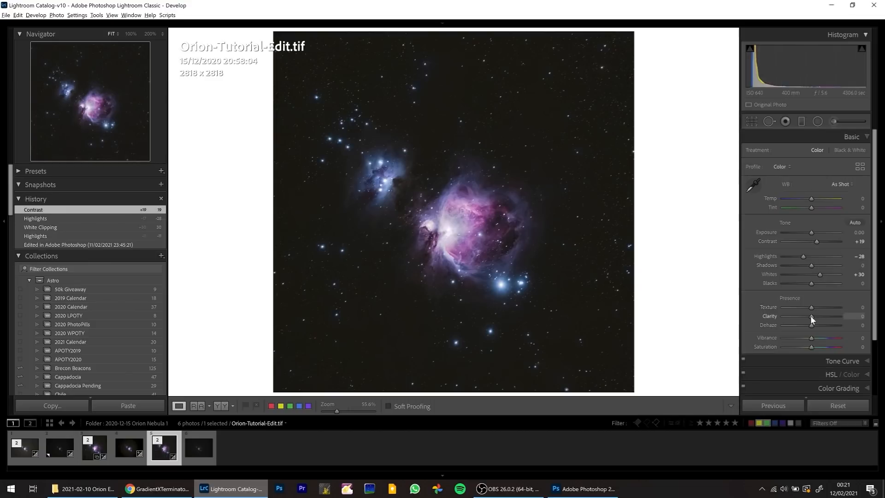
- Try a Clarity of +100 on the image and reset it to 0
{"action": "left_click_drag", "start_coordinate": [811, 316], "coordinate": [841, 316]}
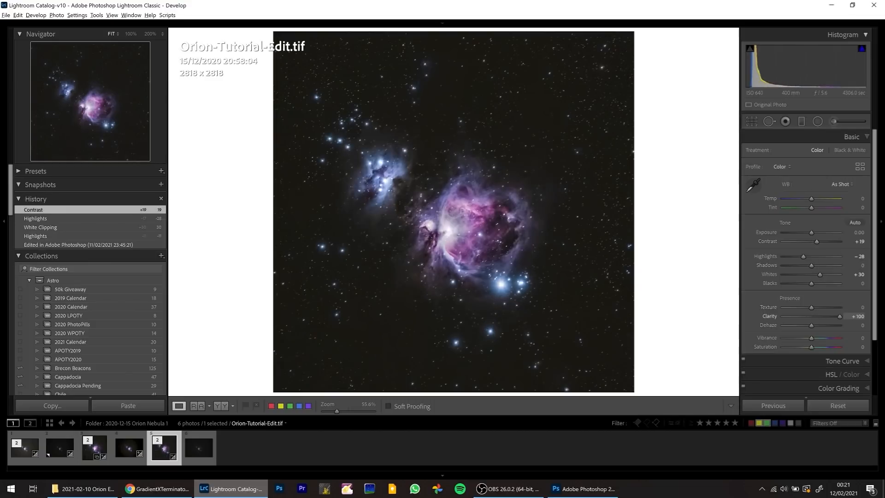
{"action": "double_click", "coordinate": [770, 317]}
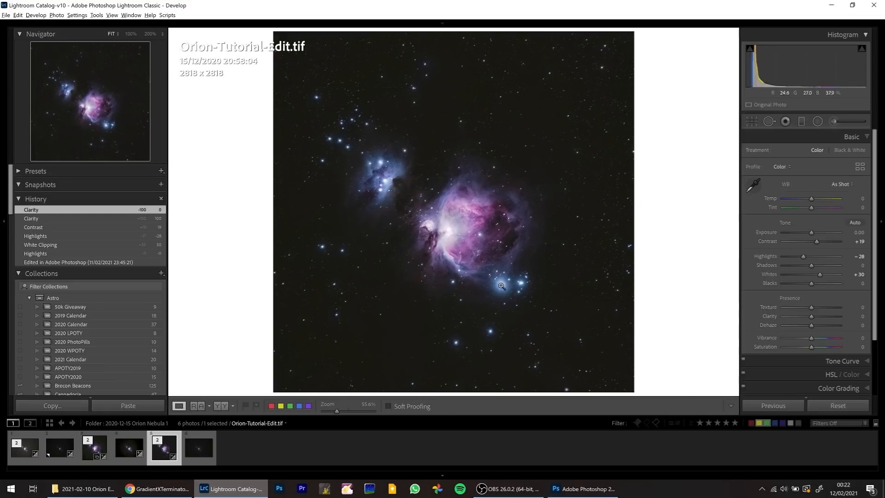
{"action": "left_click", "coordinate": [847, 142]}
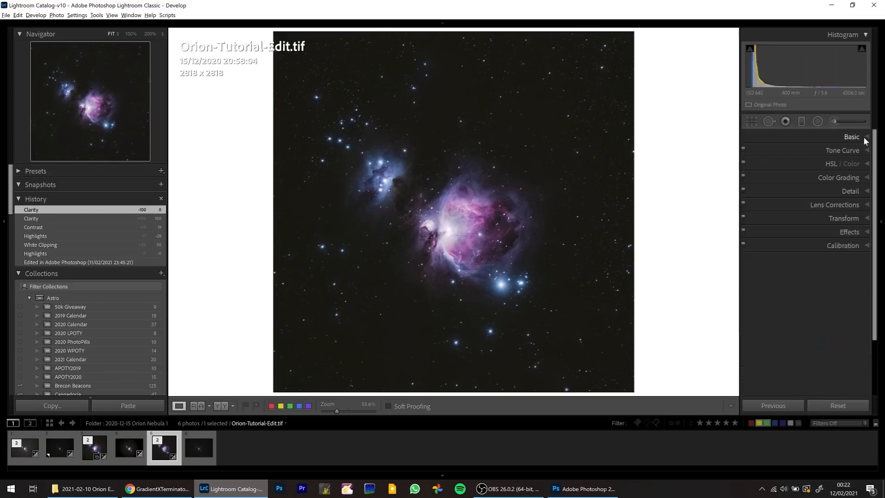
- Shift the hue of the image's blues to +11 and of its aquas to +23 in the HSL adjustments
{"action": "left_click", "coordinate": [867, 164]}
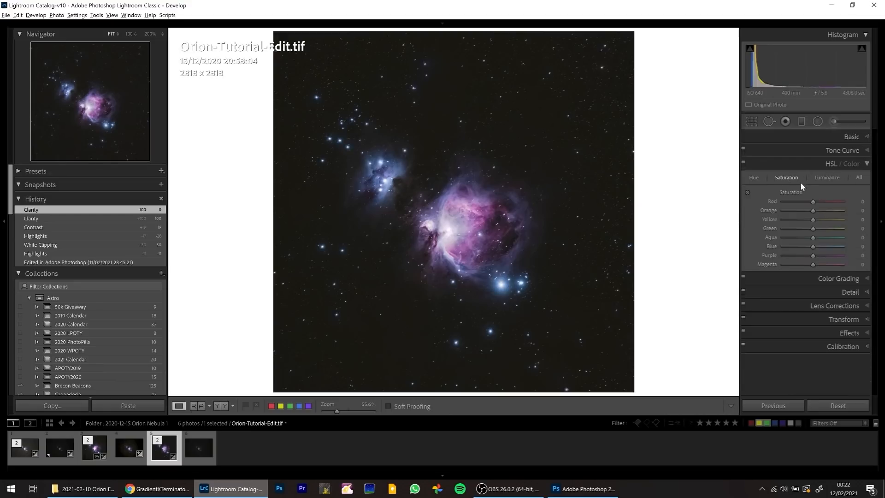
{"action": "left_click", "coordinate": [754, 177]}
{"action": "mouse_move", "coordinate": [813, 237]}
{"action": "left_mouse_down"}
{"action": "mouse_move", "coordinate": [801, 241]}
{"action": "mouse_move", "coordinate": [830, 240]}
{"action": "left_mouse_up"}
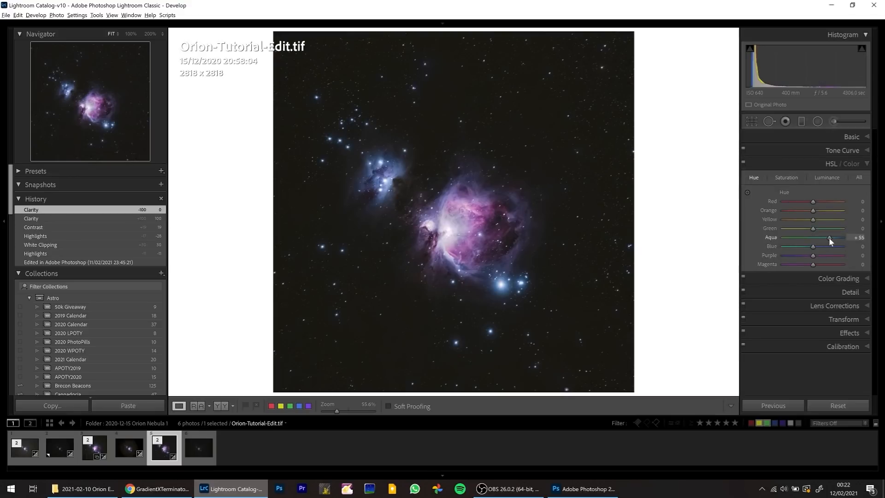
{"action": "left_click_drag", "start_coordinate": [812, 241], "coordinate": [814, 248]}
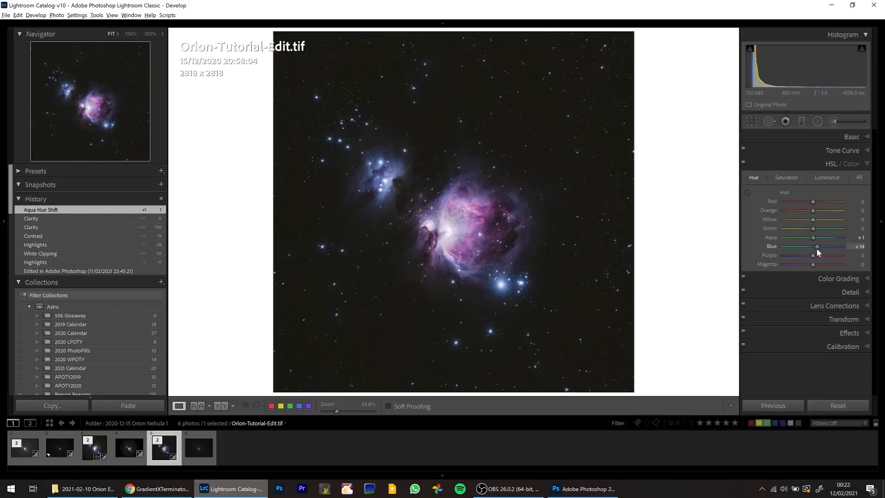
{"action": "left_click_drag", "start_coordinate": [819, 247], "coordinate": [815, 248]}
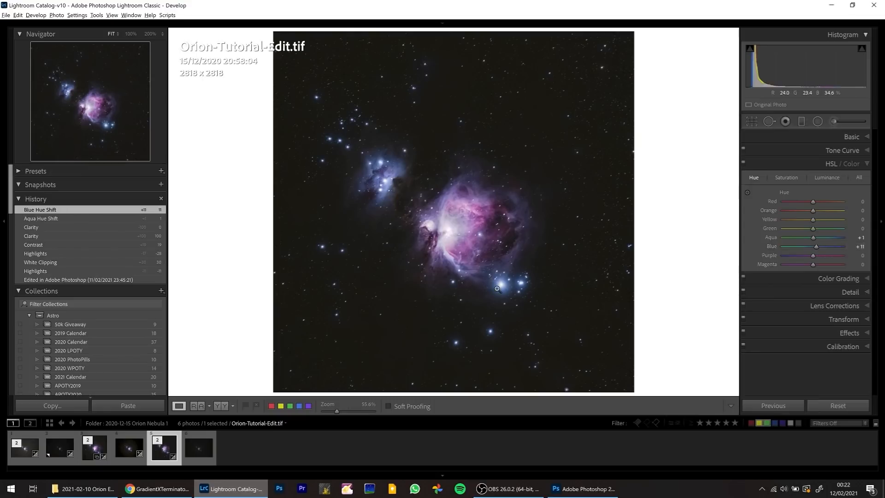
{"action": "mouse_move", "coordinate": [813, 238]}
{"action": "left_mouse_down"}
{"action": "mouse_move", "coordinate": [856, 242]}
{"action": "mouse_move", "coordinate": [742, 244]}
{"action": "mouse_move", "coordinate": [828, 243]}
{"action": "left_mouse_up"}
- Raise the image's Vibrance to about +21 in the basic adjustments
{"action": "left_click", "coordinate": [863, 137]}
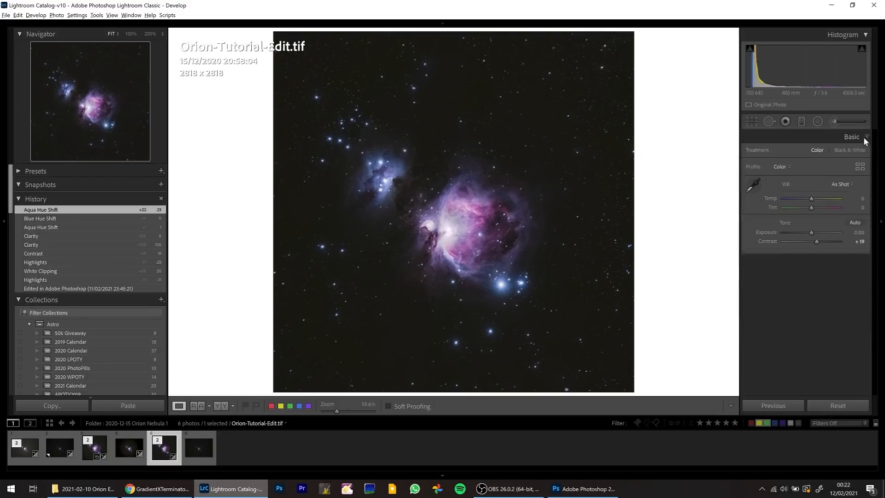
{"action": "left_click_drag", "start_coordinate": [817, 340], "coordinate": [820, 342]}
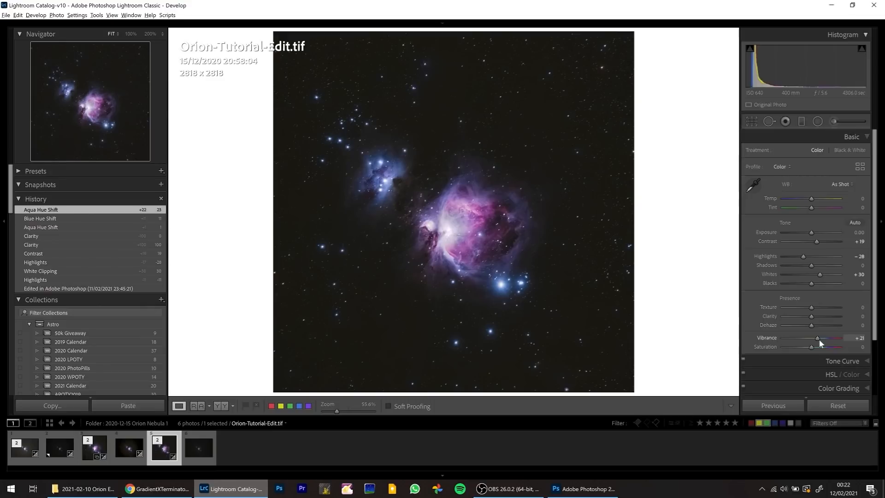